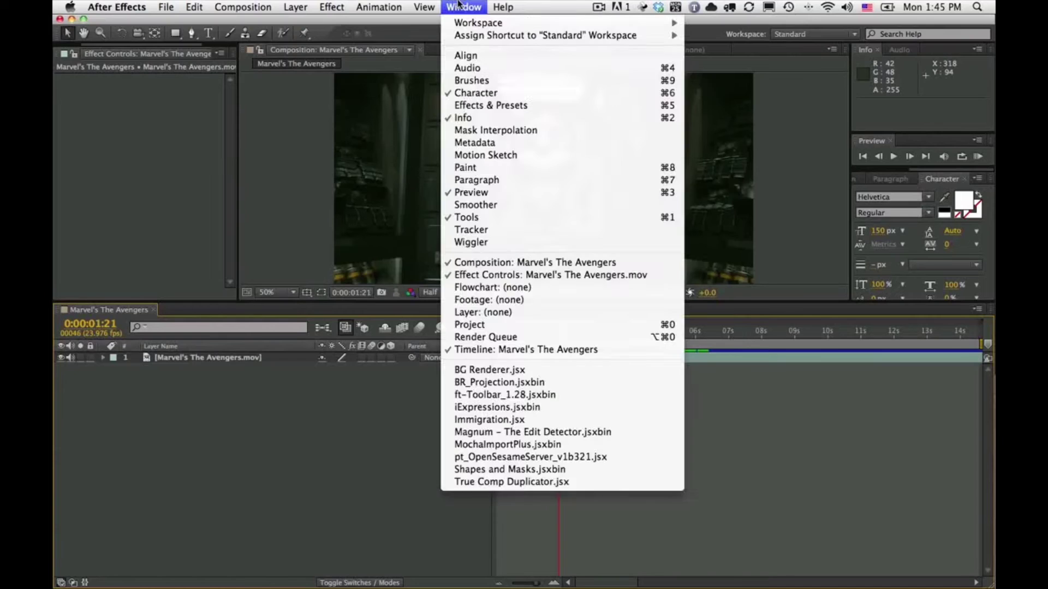
- Open the Magnum – The Edit Detector script, select the Marvel's The Avengers.mov layer, and display its source footage details in the project
left_click(511, 432)
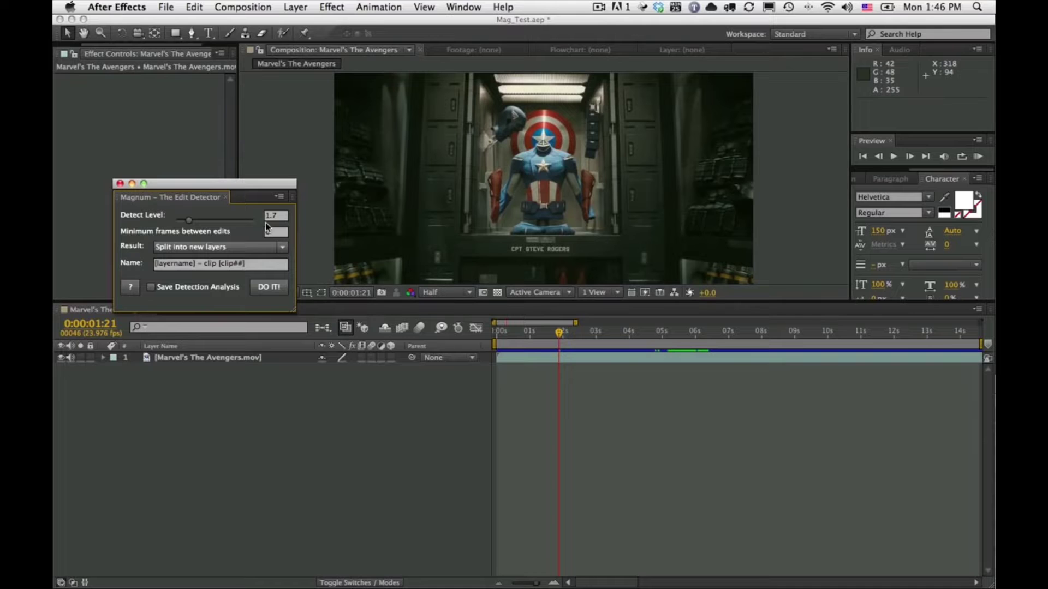
left_click(234, 356)
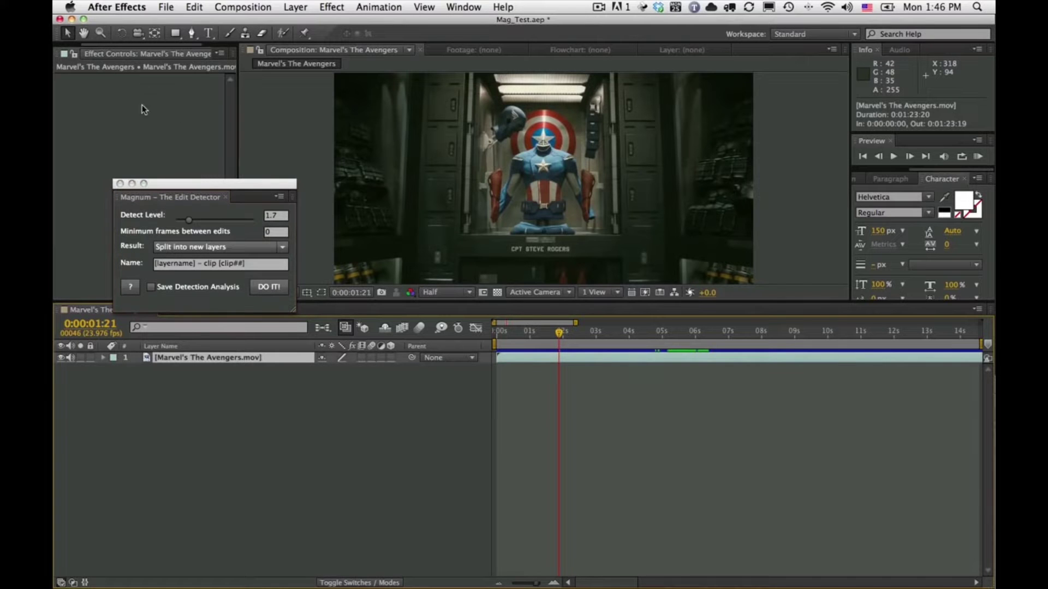
key("super+0")
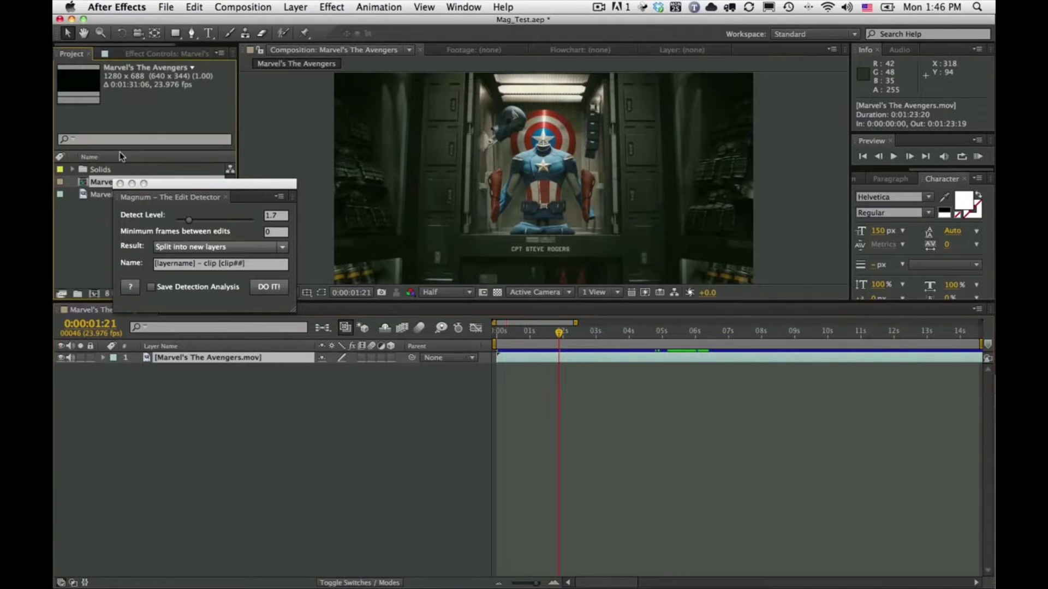
left_click_drag(172, 188, 169, 205)
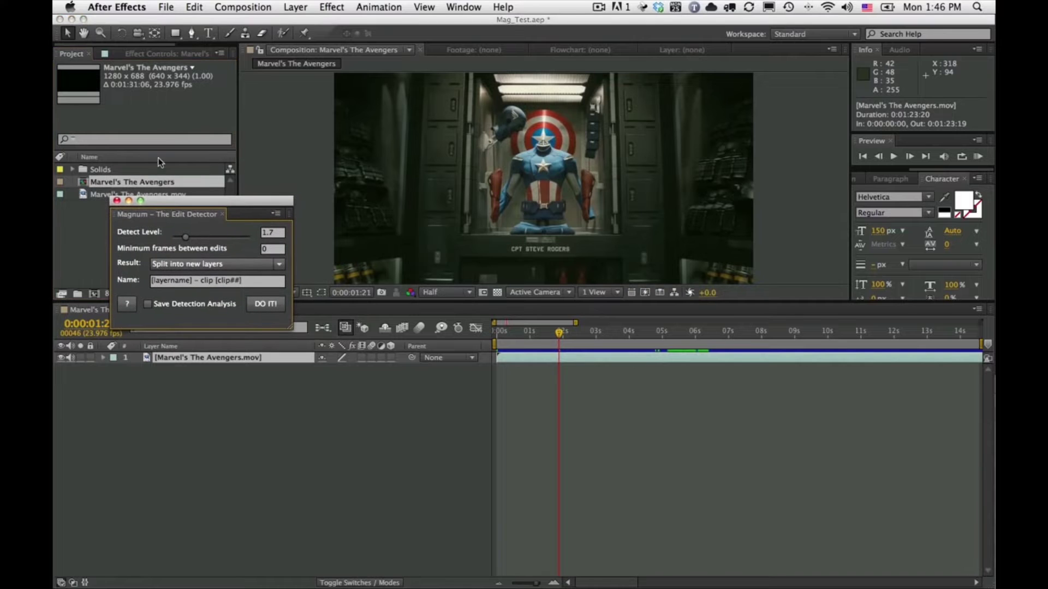
left_click(94, 195)
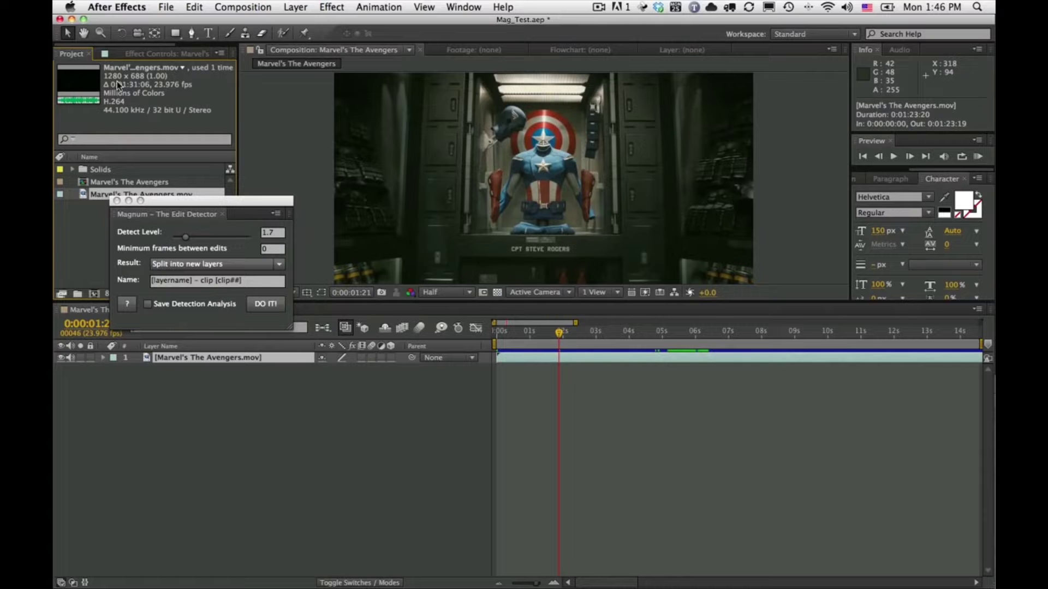
- Scrub the Avengers footage forward across the first cut to 0:00:02:09
left_click(560, 333)
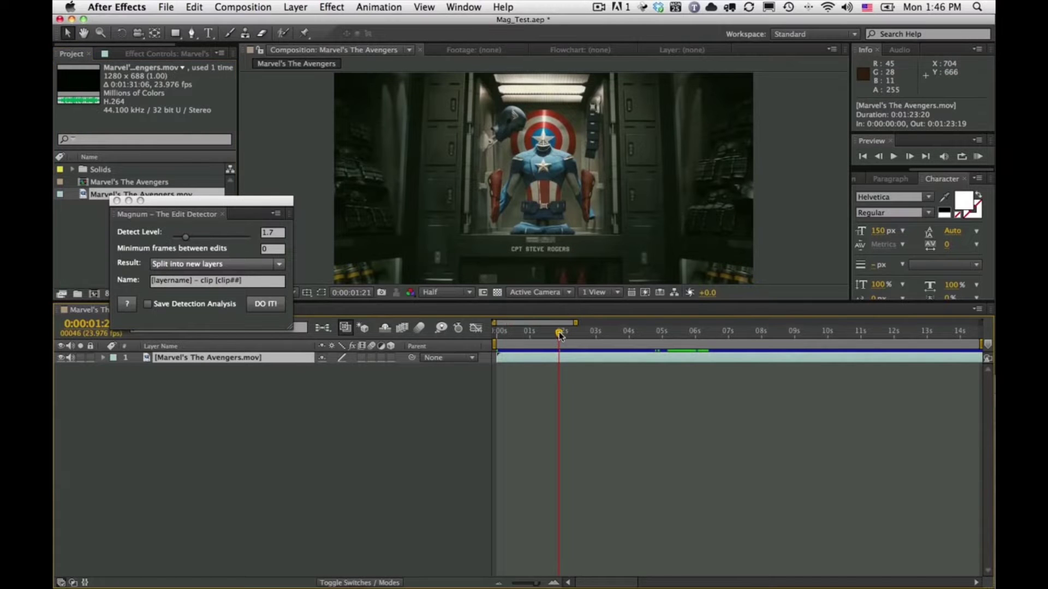
mouse_move(560, 333)
left_mouse_down()
mouse_move(732, 333)
mouse_move(575, 333)
left_mouse_up()
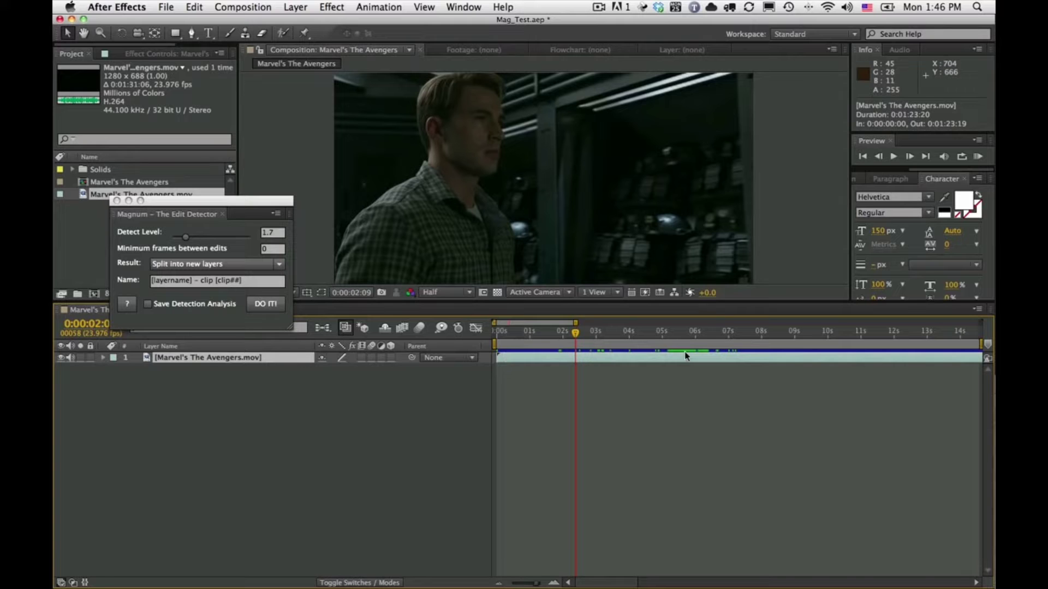
right_click(618, 394)
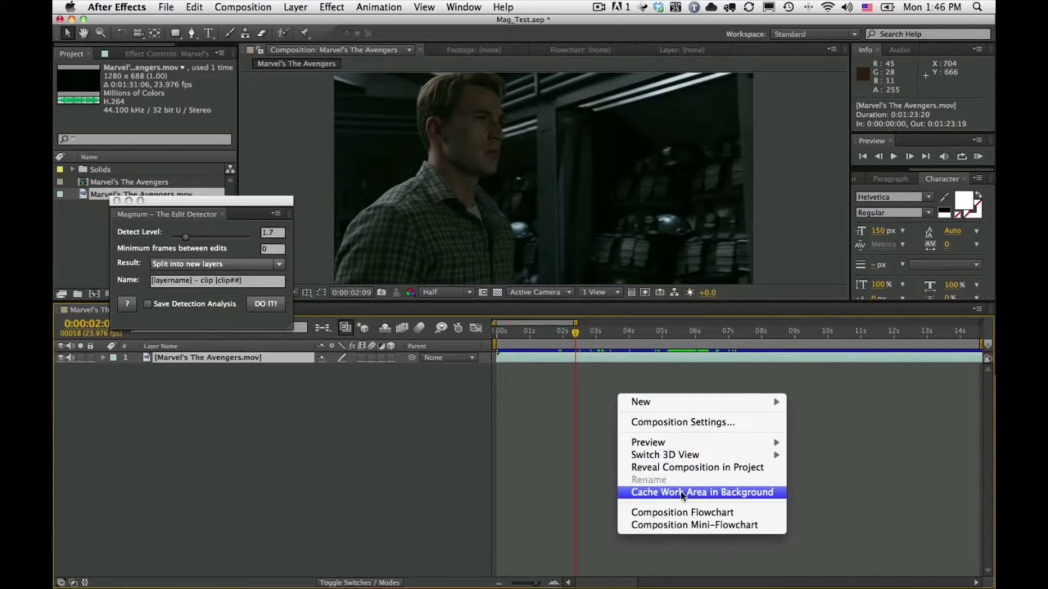
left_click(551, 423)
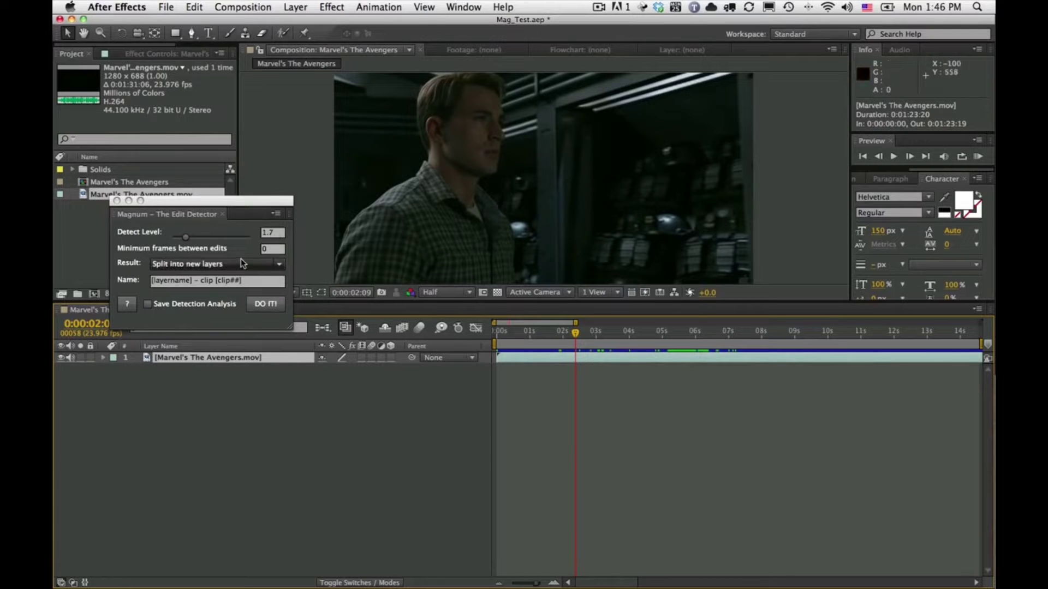
- Enable Save Detection Analysis and limit the composition's work area to 0:00:02:01 through 0:00:07:02
left_click(148, 305)
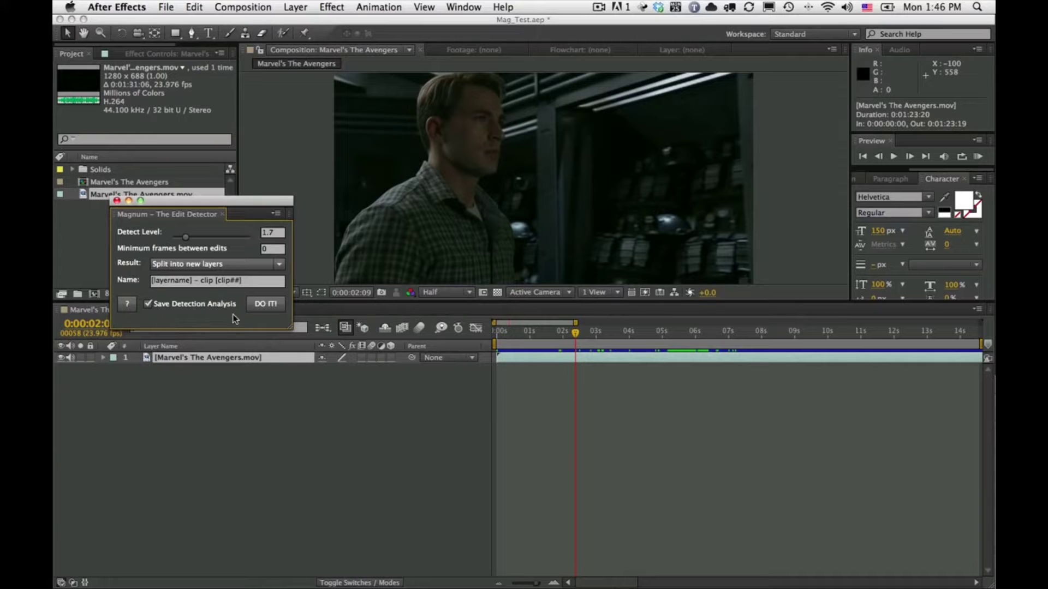
left_click(265, 303)
left_click_drag(494, 344, 732, 332)
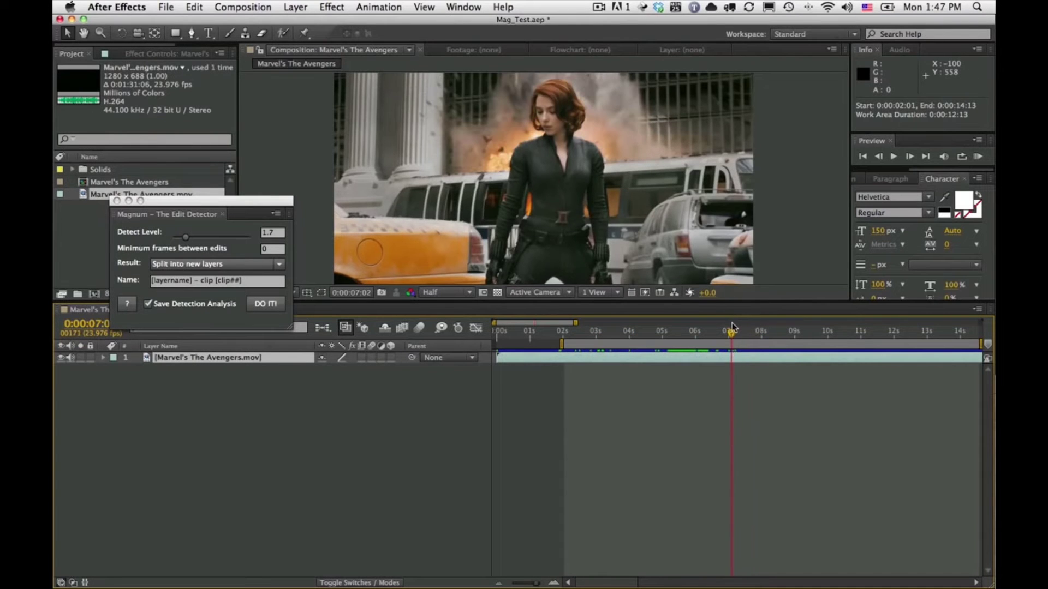
key("n")
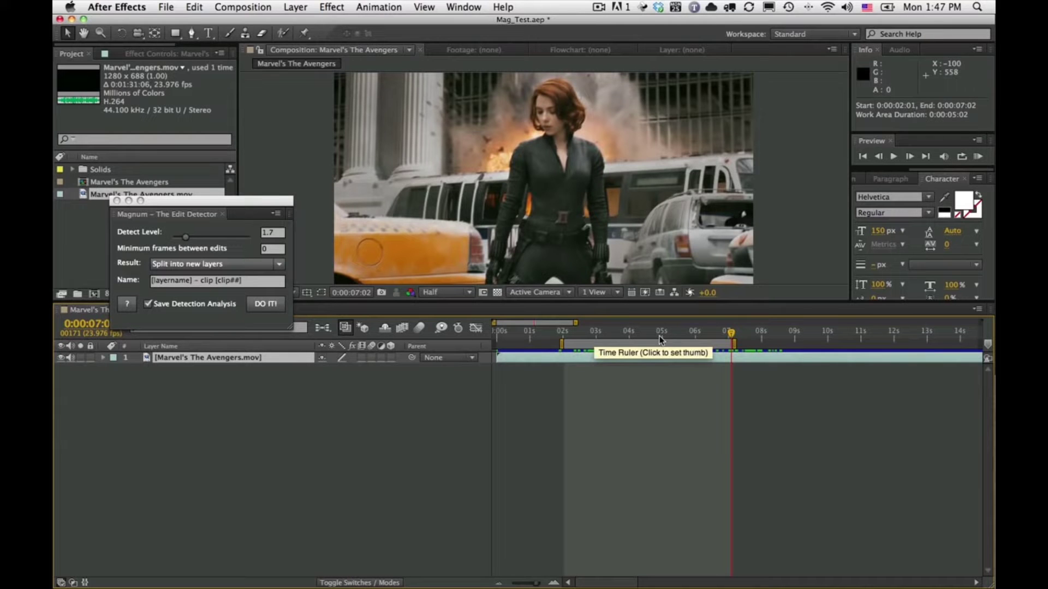
- Run Magnum's edit detection on the Avengers layer with Split into new layers, then dismiss the report
left_click(589, 332)
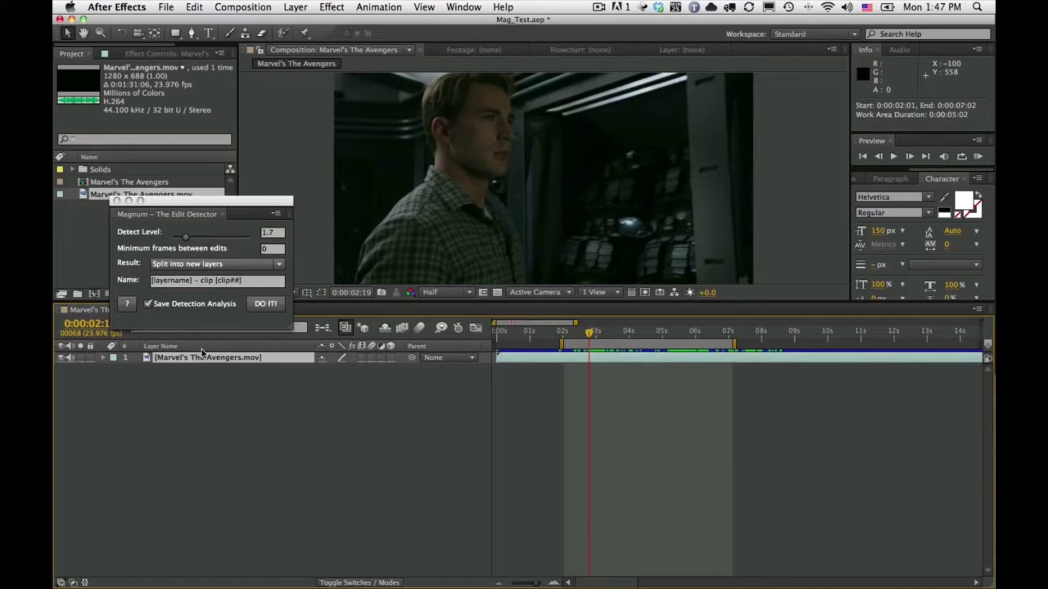
left_click(259, 304)
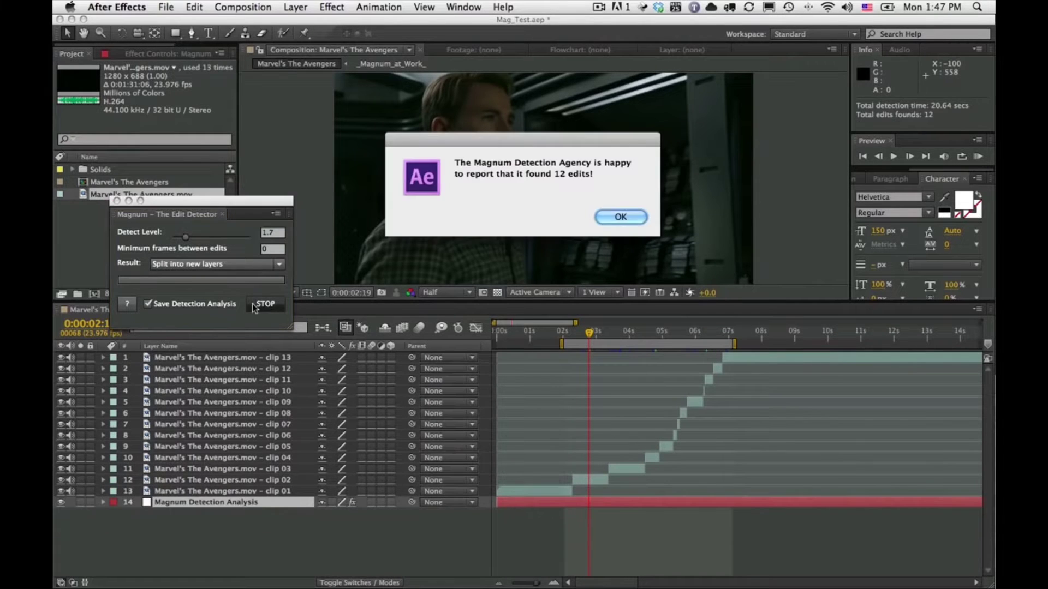
left_click(620, 217)
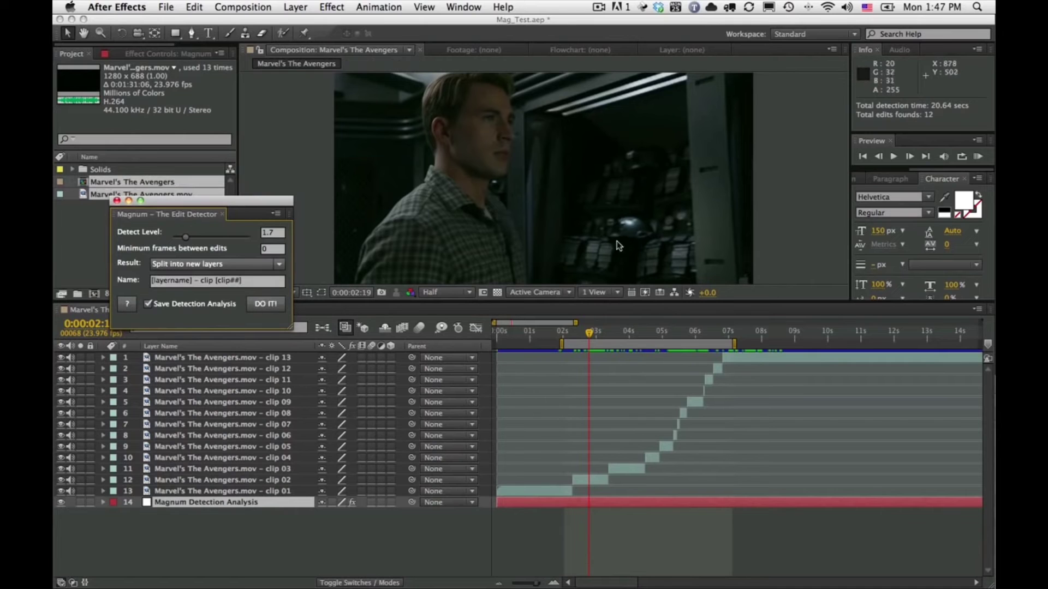
- Scrub past the cut to 0:00:03:14 and show the Magnum Detection Analysis layer's Detect Level Slider keyframes in the Graph Editor
left_click(581, 334)
left_click_drag(581, 334, 612, 339)
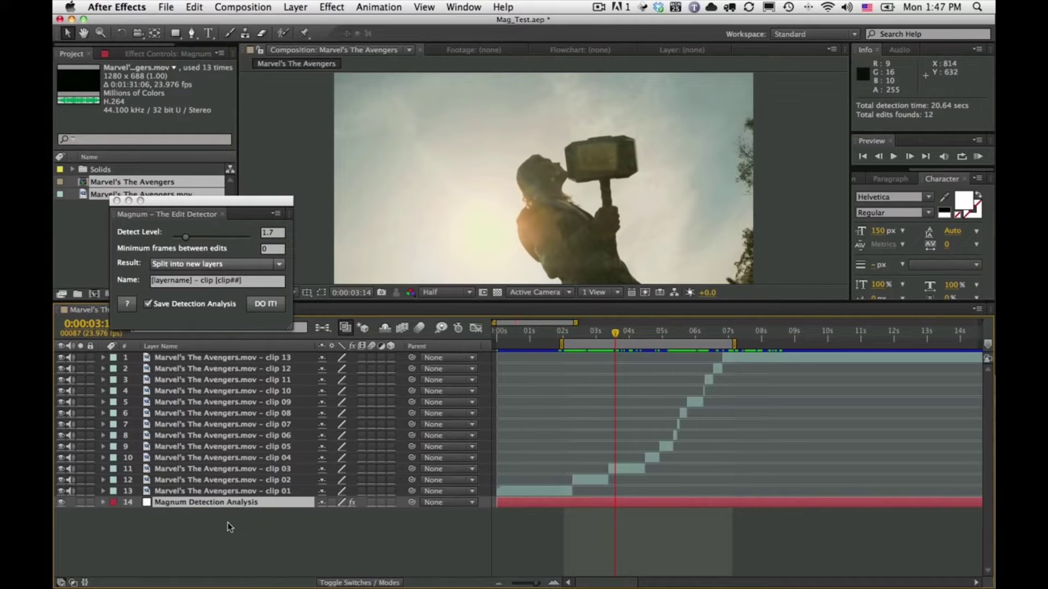
key("u")
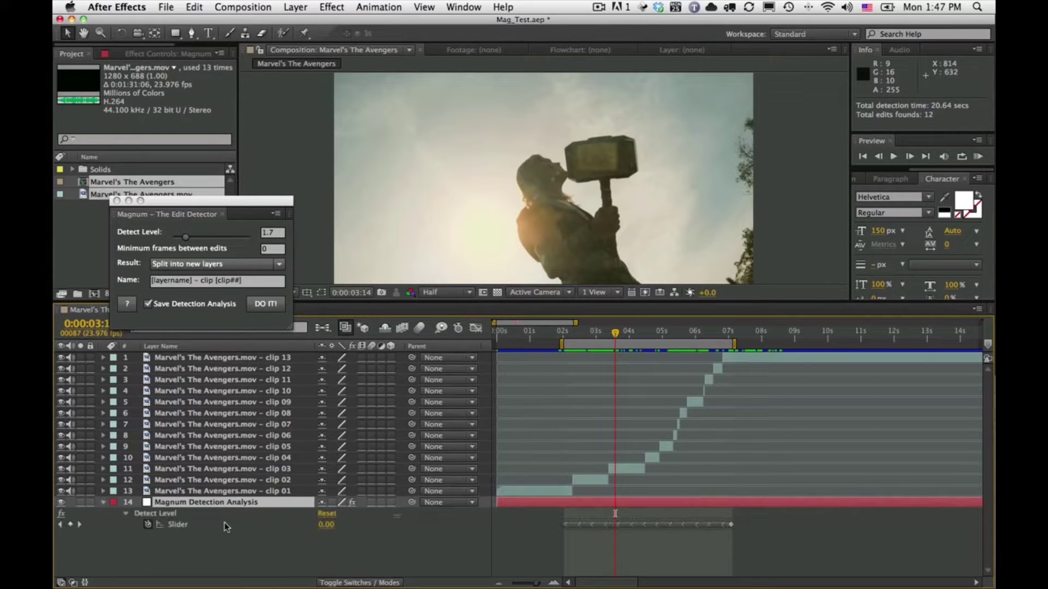
left_click(175, 525)
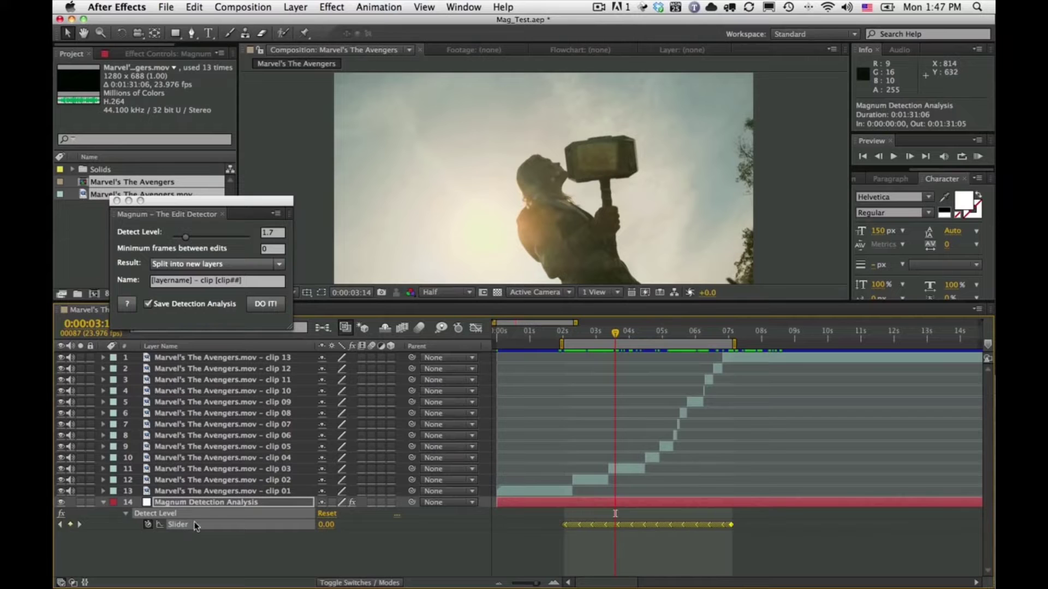
left_click(476, 329)
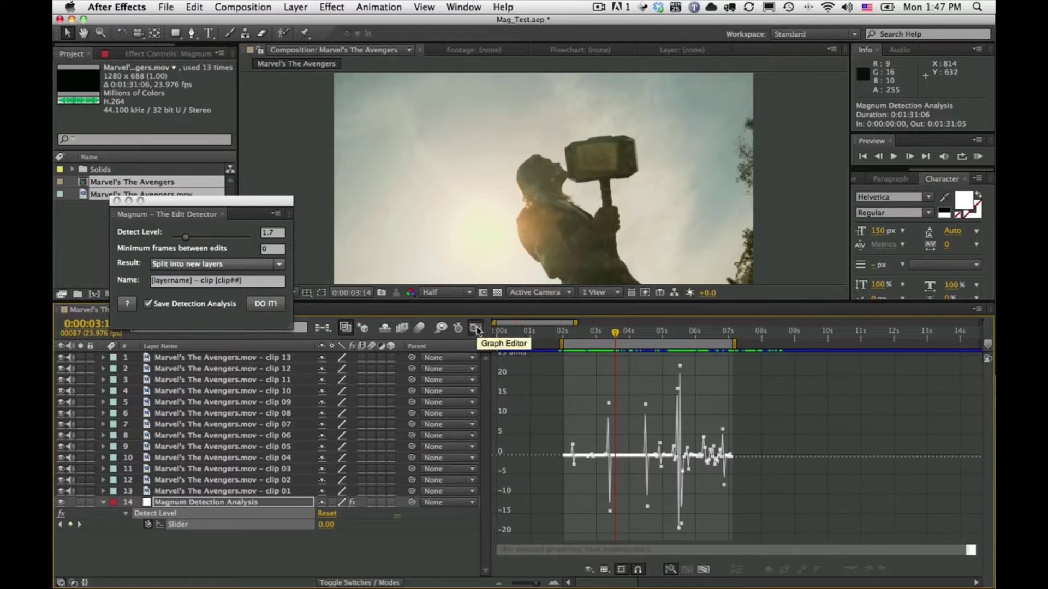
key("equal")
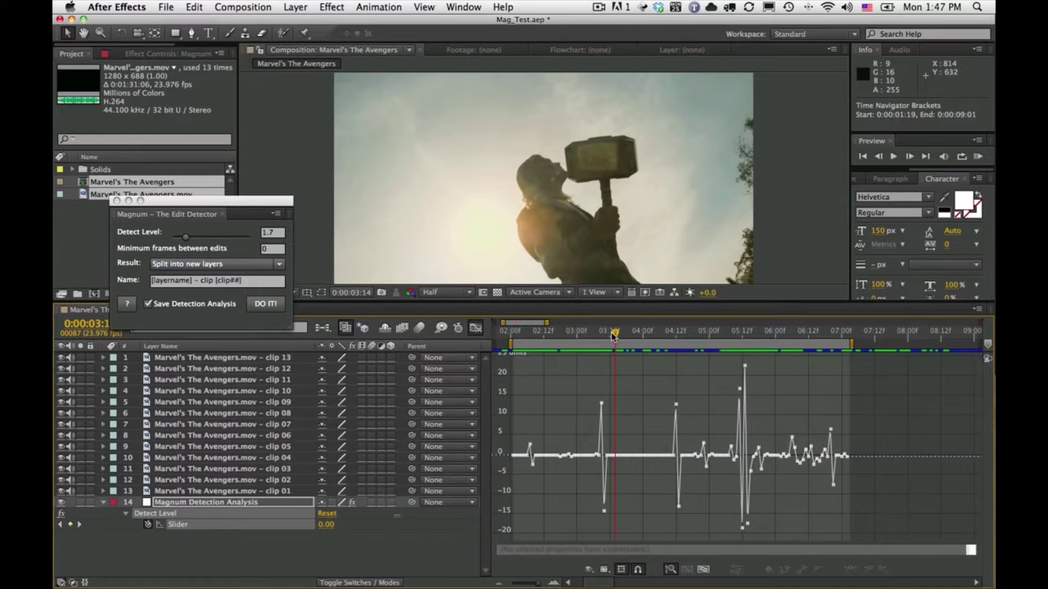
- Inspect the Slider graph's peak values at the cuts at 0:00:03:09 and 0:00:02:07
left_click_drag(614, 334, 603, 334)
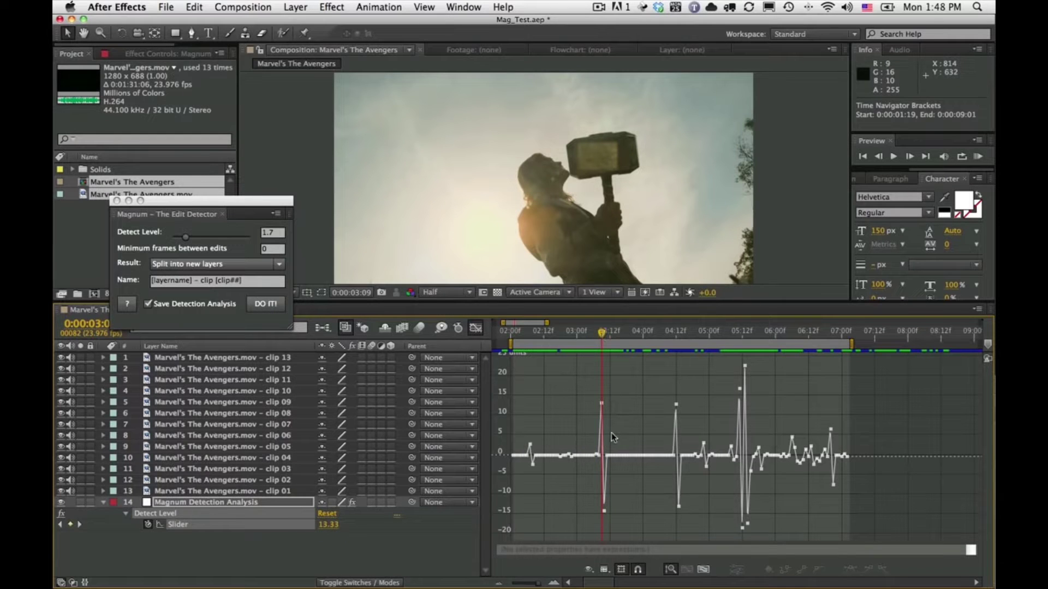
mouse_move(603, 405)
left_click(530, 336)
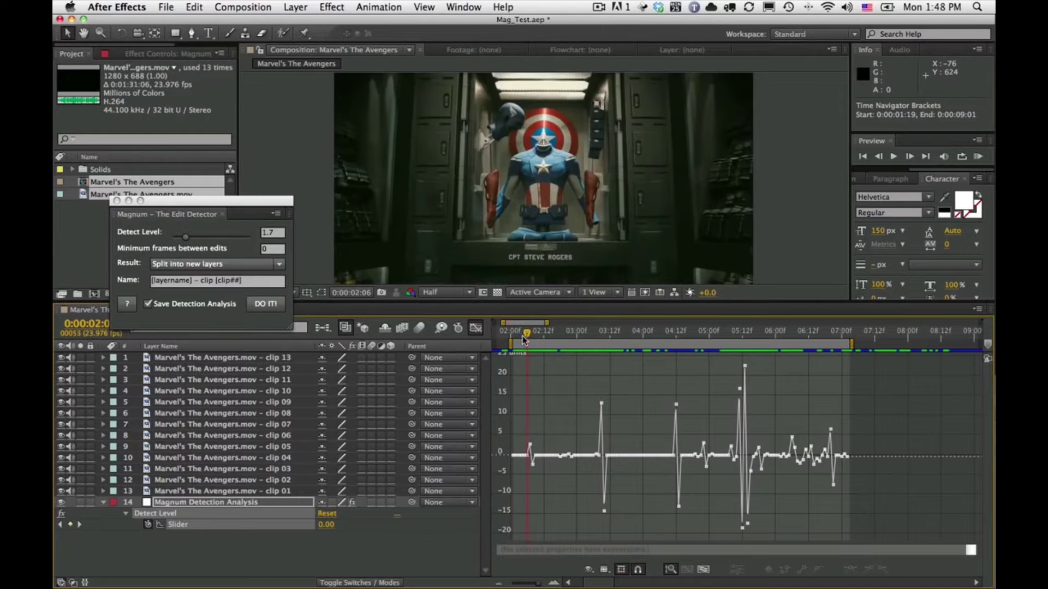
left_click(530, 337)
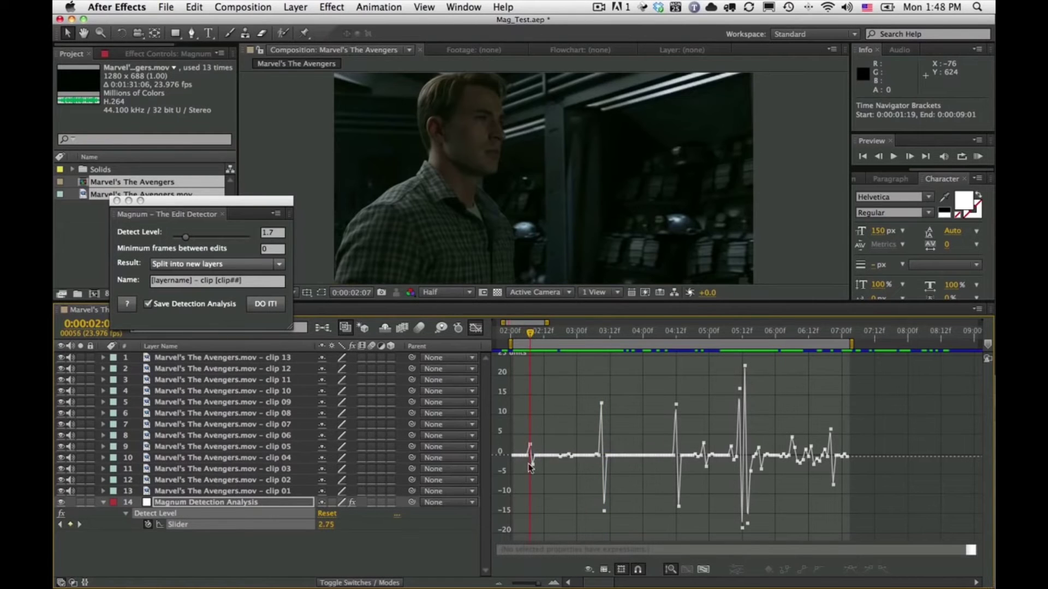
mouse_move(526, 461)
- Switch the timeline back to layer bars and place the current time at the start of clip 12, 0:00:06:13
left_click_drag(773, 334, 803, 334)
key("=")
key("=")
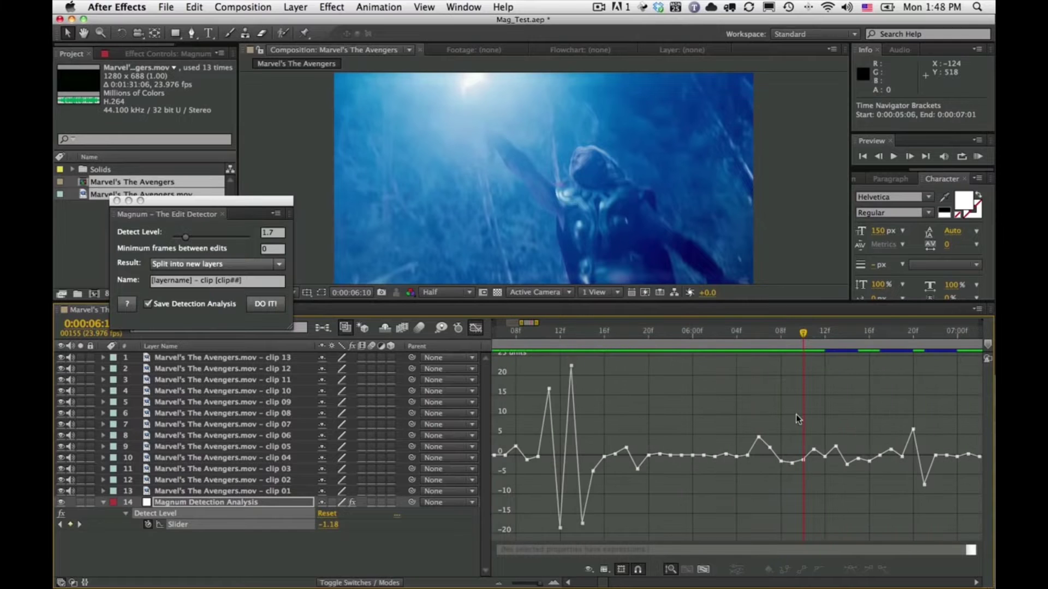
left_click(476, 327)
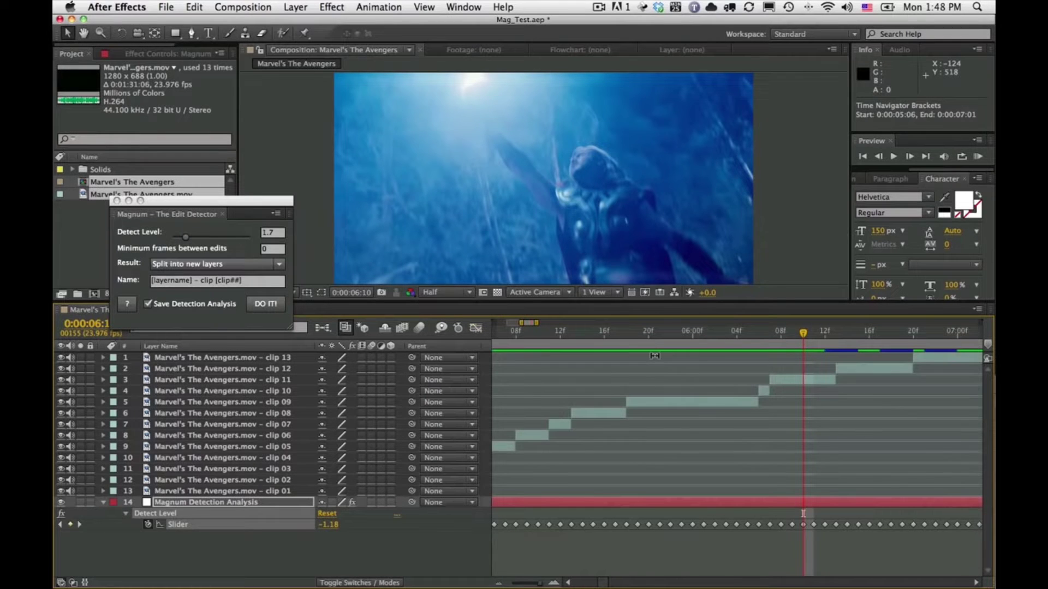
left_click(835, 334)
mouse_move(836, 334)
left_mouse_down()
mouse_move(847, 334)
mouse_move(825, 334)
mouse_move(848, 334)
mouse_move(838, 336)
left_mouse_up()
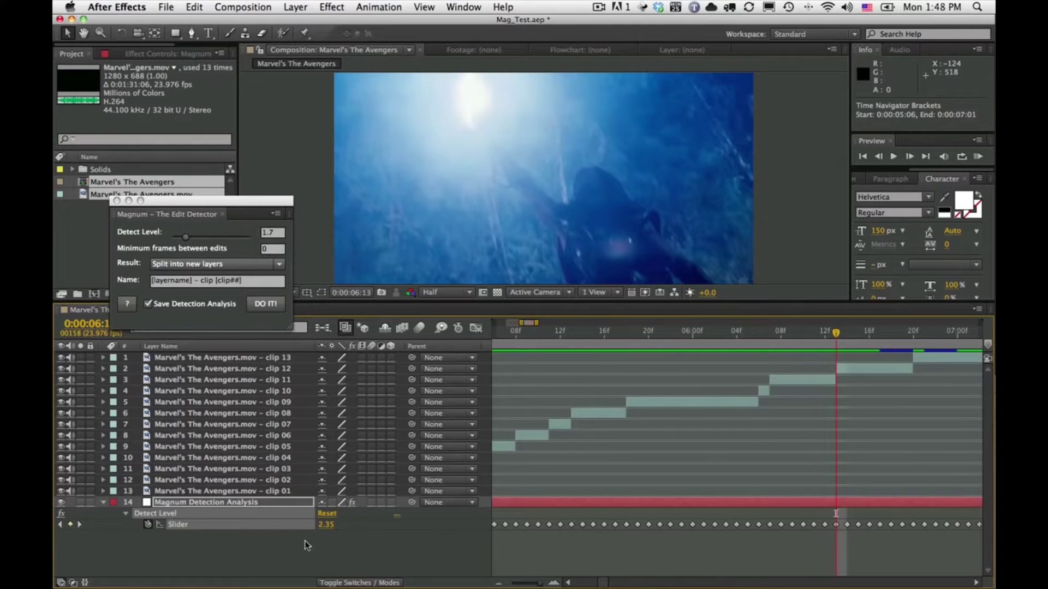
- Reopen the Slider graph and compare its keyframe values at 0:00:06:13 and 0:00:06:20 with the Detect Level setting
left_click(476, 328)
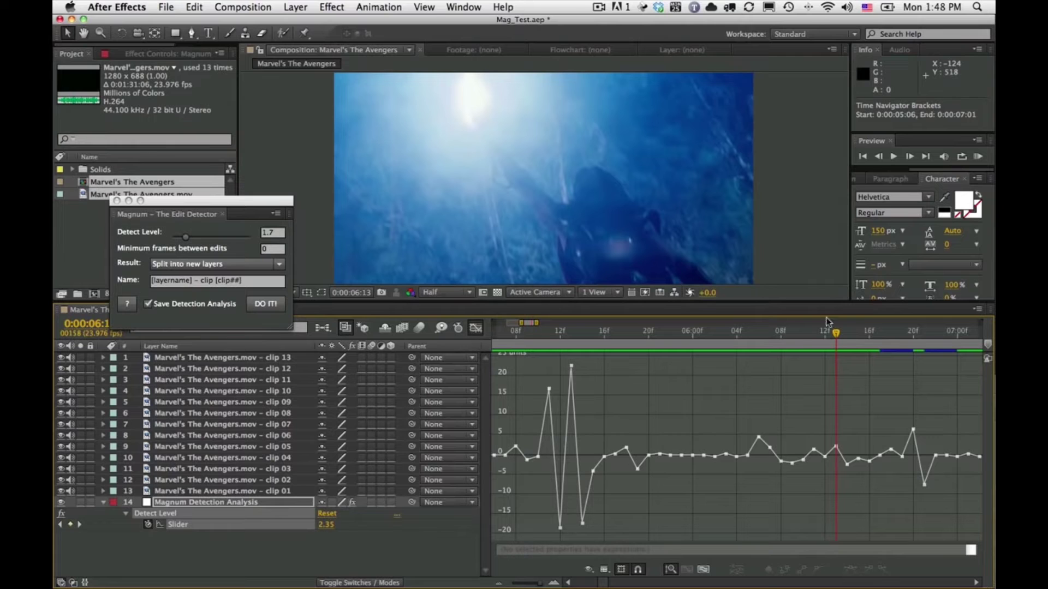
mouse_move(836, 338)
left_mouse_down()
mouse_move(826, 338)
mouse_move(836, 337)
left_mouse_up()
mouse_move(836, 450)
left_click(277, 233)
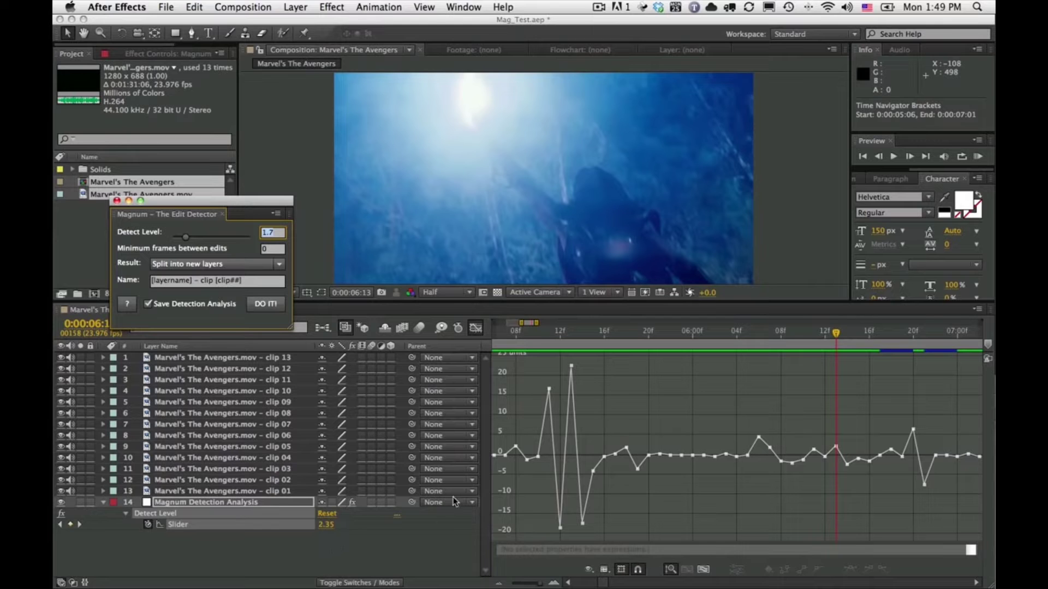
left_click_drag(839, 335, 917, 338)
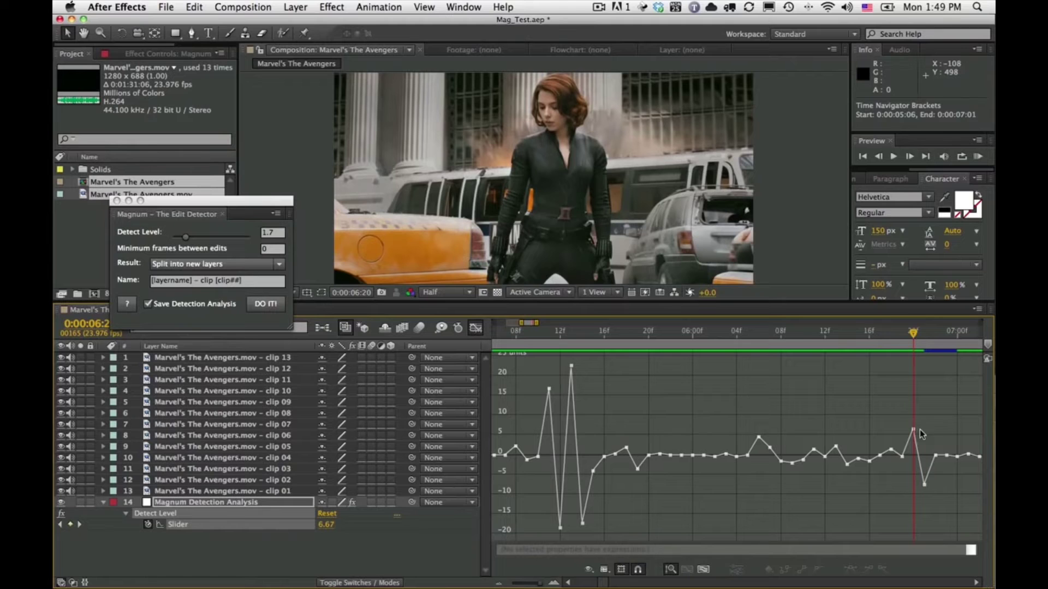
mouse_move(913, 431)
- Return to the first graph peak at 0:00:02:07, set Magnum's Detect Level to 2.5, and compare it with the peak's value
left_click_drag(520, 323, 501, 322)
left_click(543, 332)
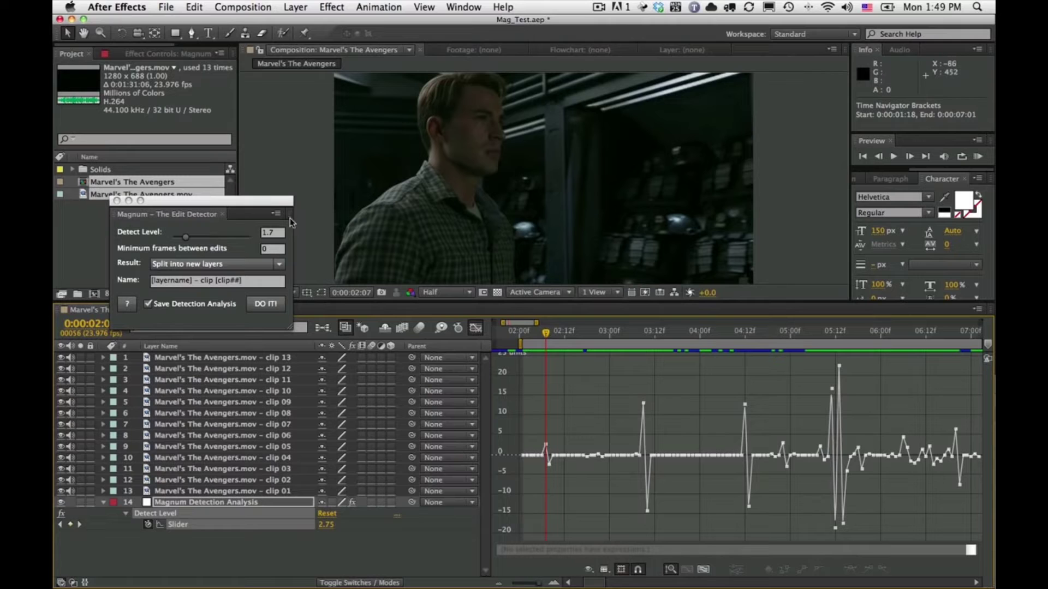
left_click(263, 234)
type("2.5")
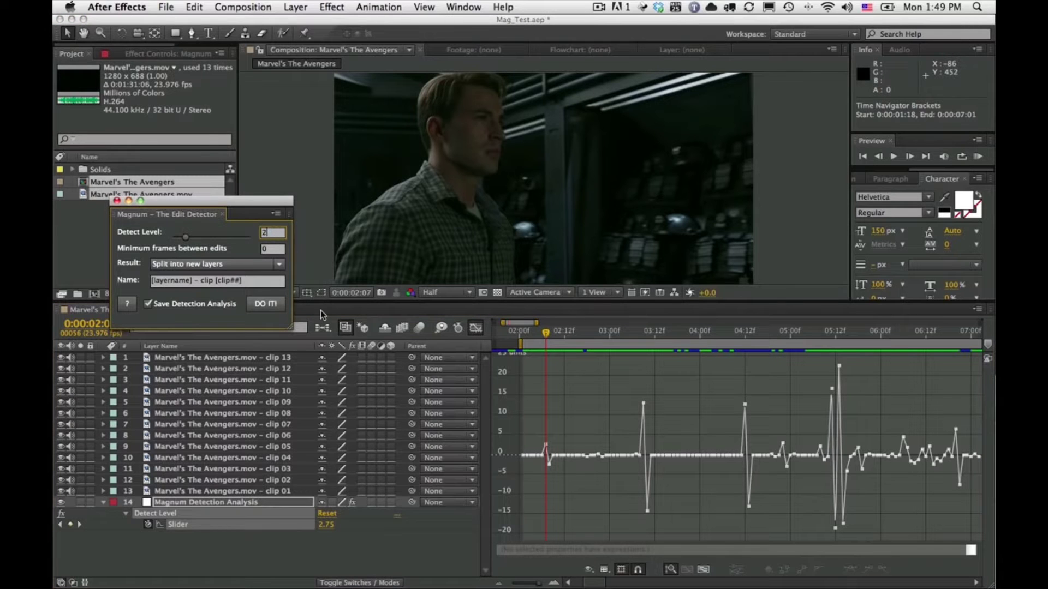
left_click(571, 399)
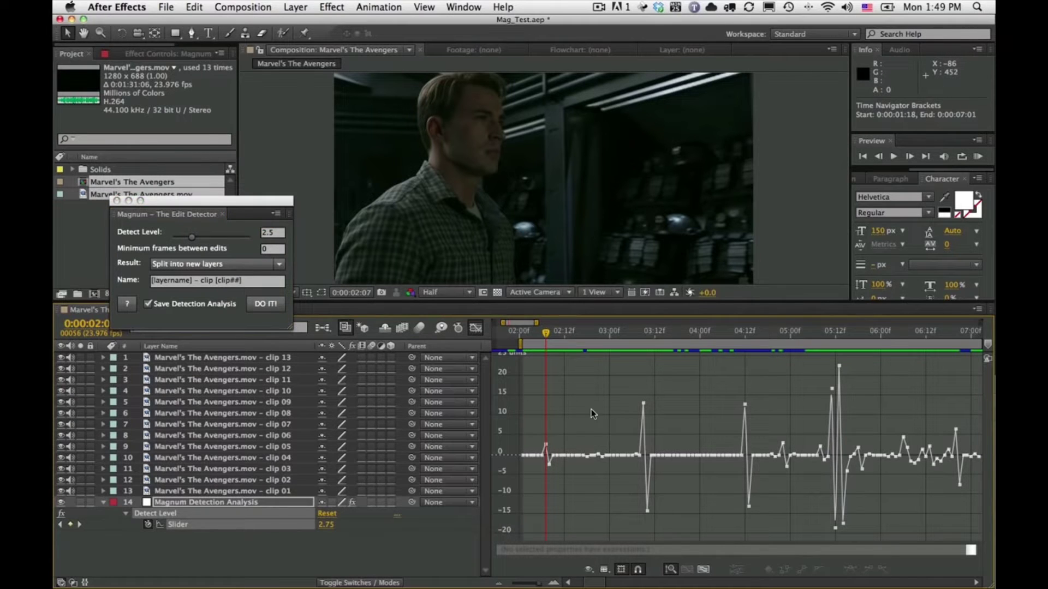
mouse_move(545, 448)
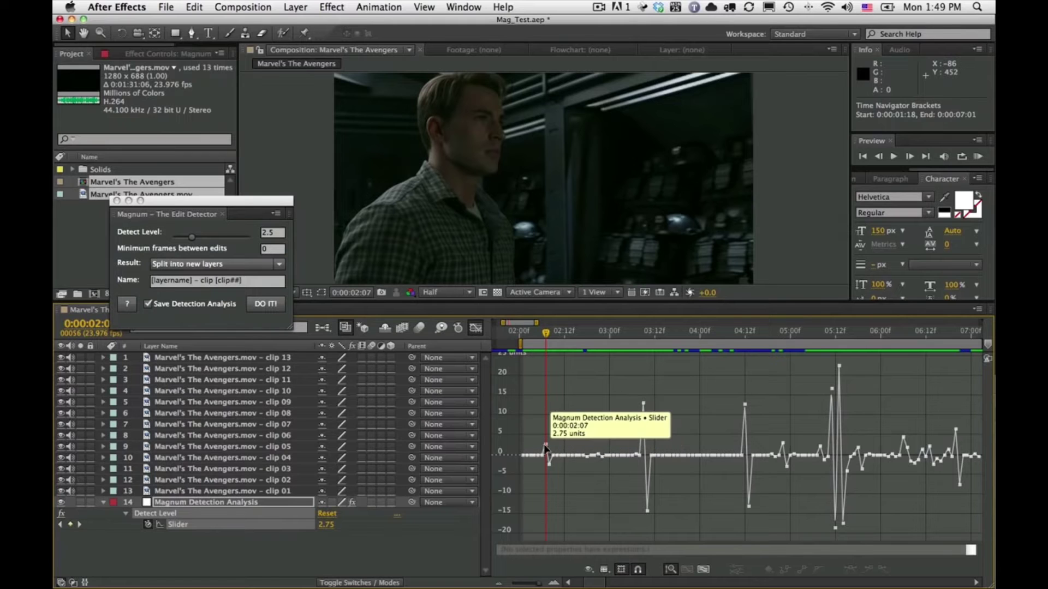
scroll(654, 384, "down", 3)
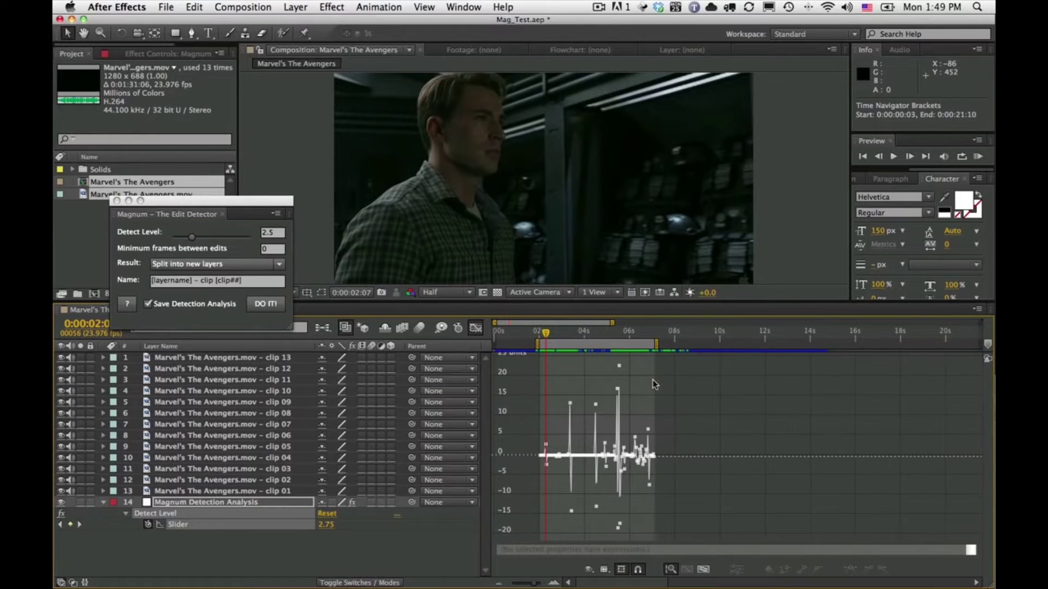
scroll(653, 379, "up", 3)
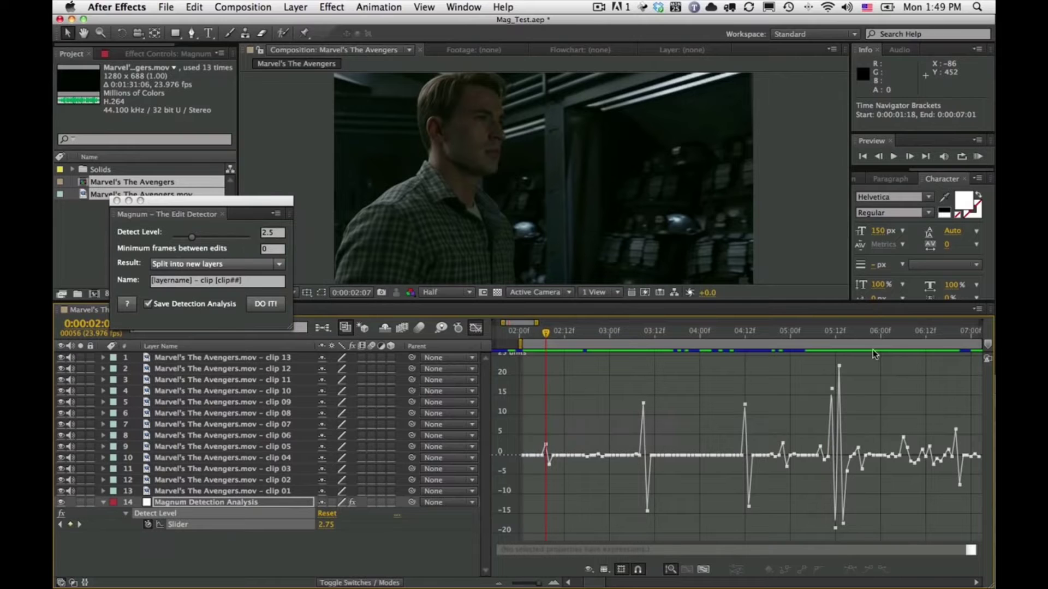
- Switch the timeline back to layer bars, move the current time to 0:00:06:02, and start the work area there
scroll(794, 336, "down", 2)
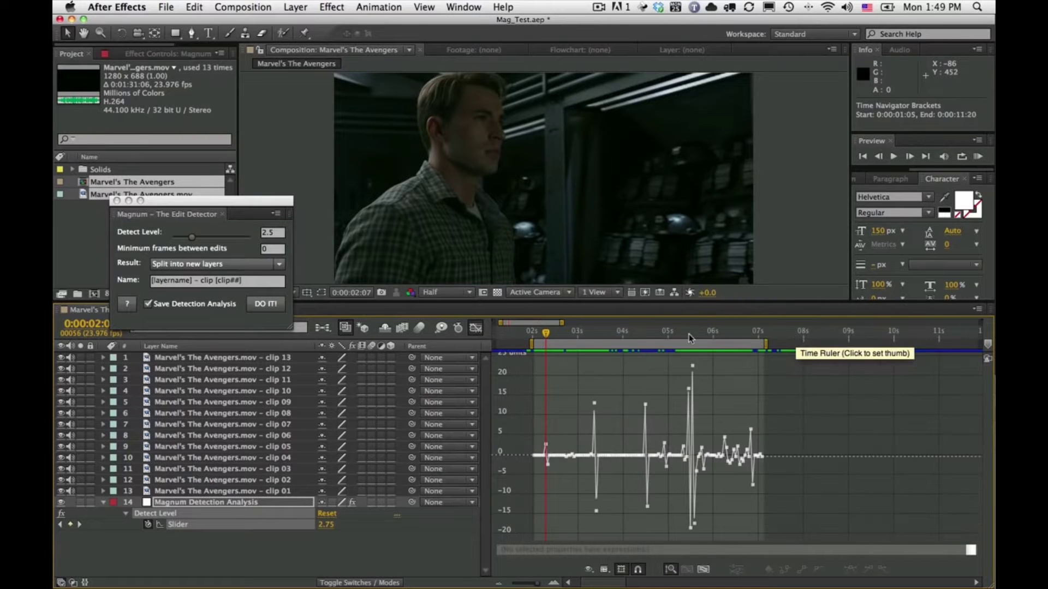
left_click(476, 328)
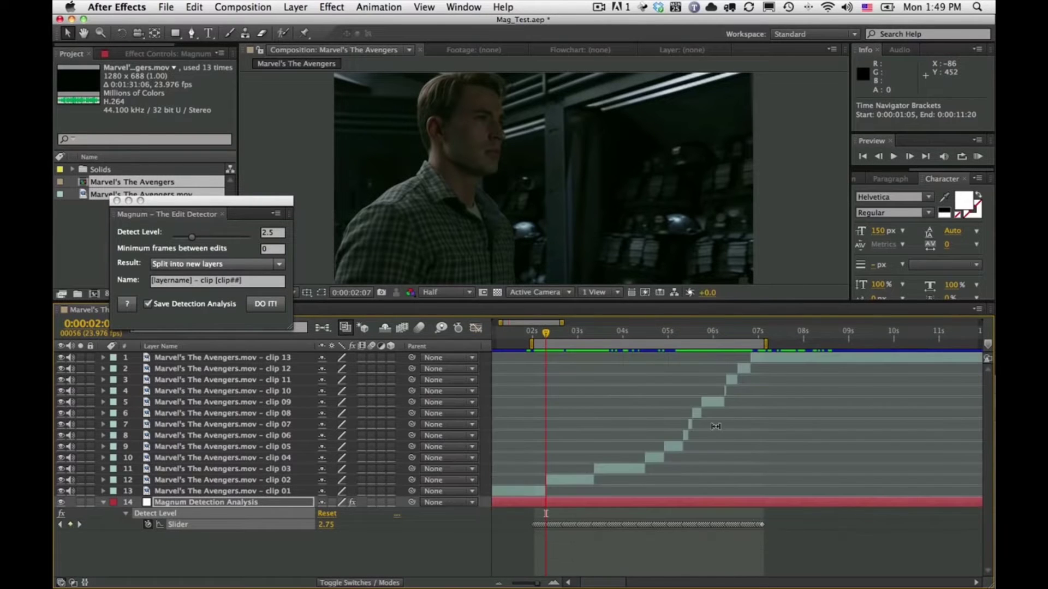
left_click_drag(694, 329, 717, 333)
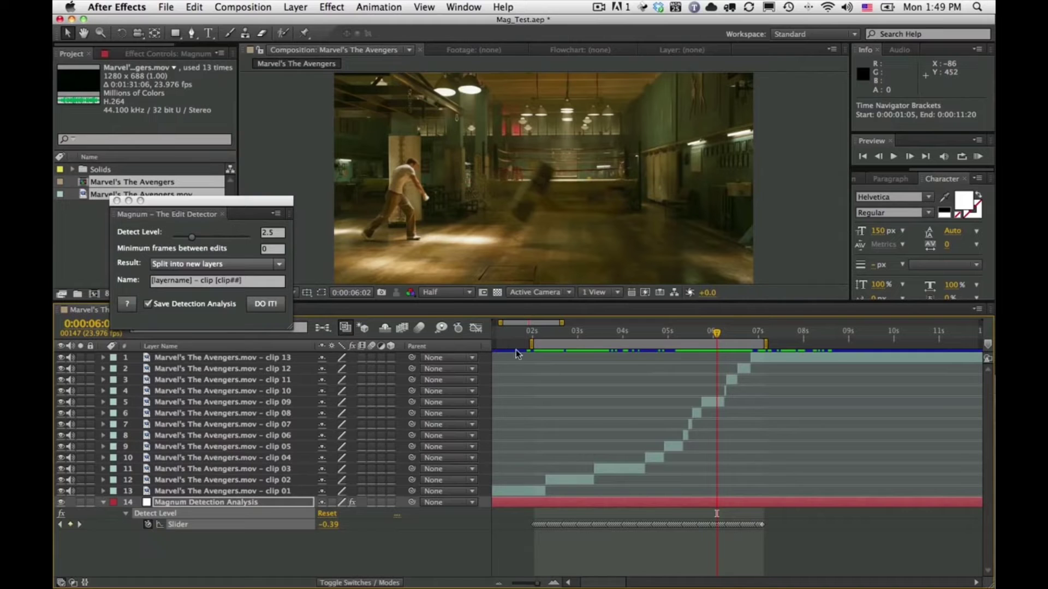
key("b")
key("equal")
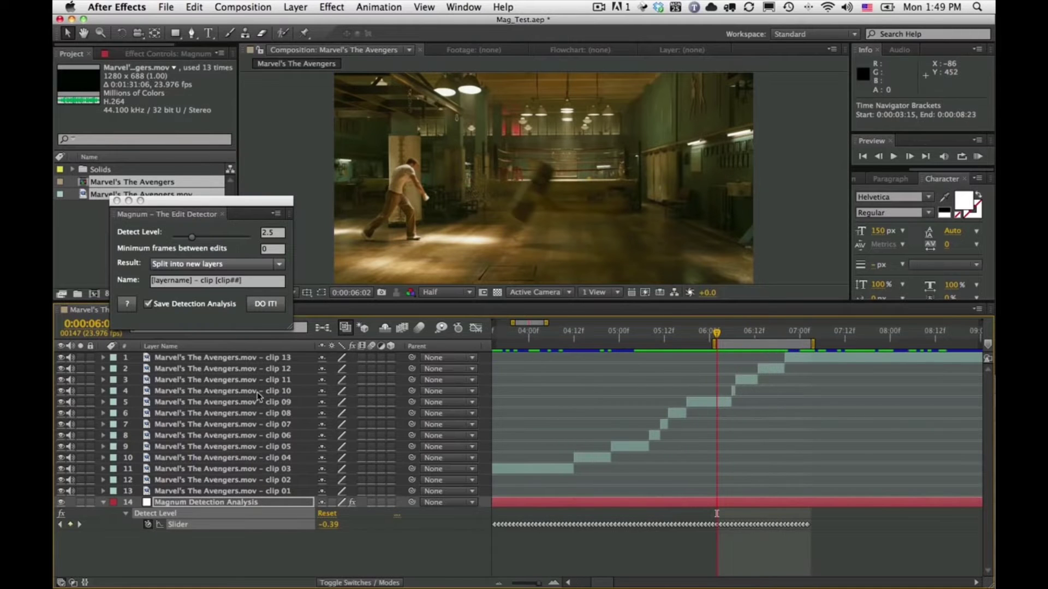
- Delete the clip 10 to clip 13 layers and extend clip 09's out point to 0:00:08:12
left_click(235, 391)
left_click(245, 359, "shift")
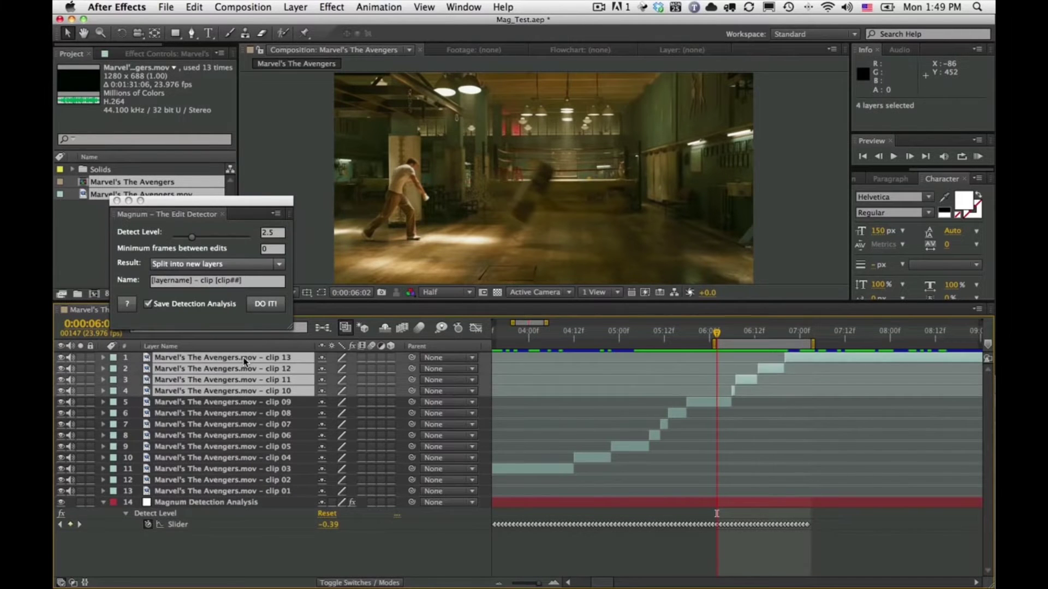
key("Delete")
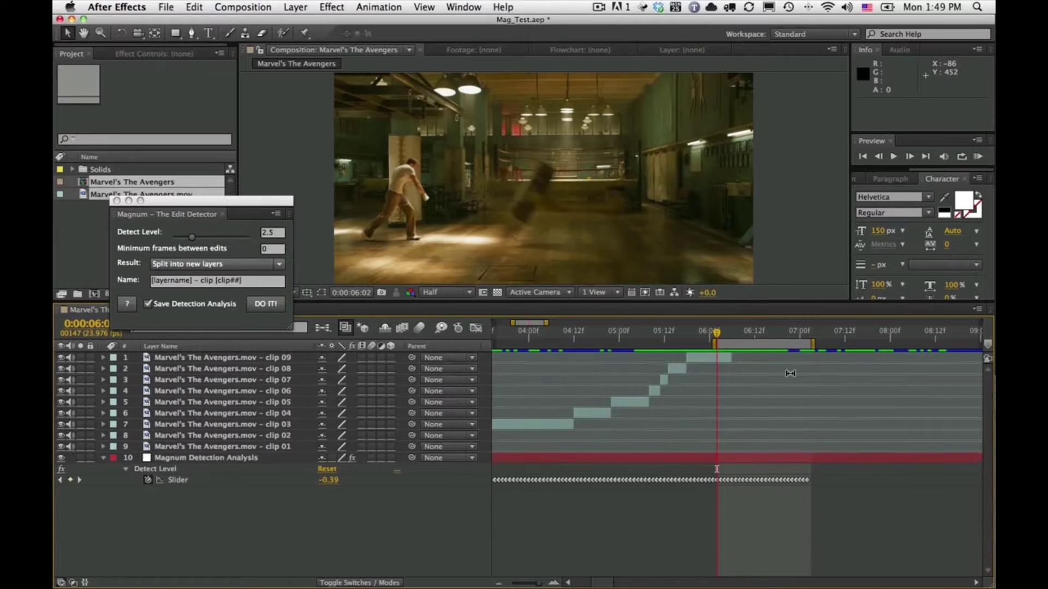
left_click_drag(734, 358, 939, 359)
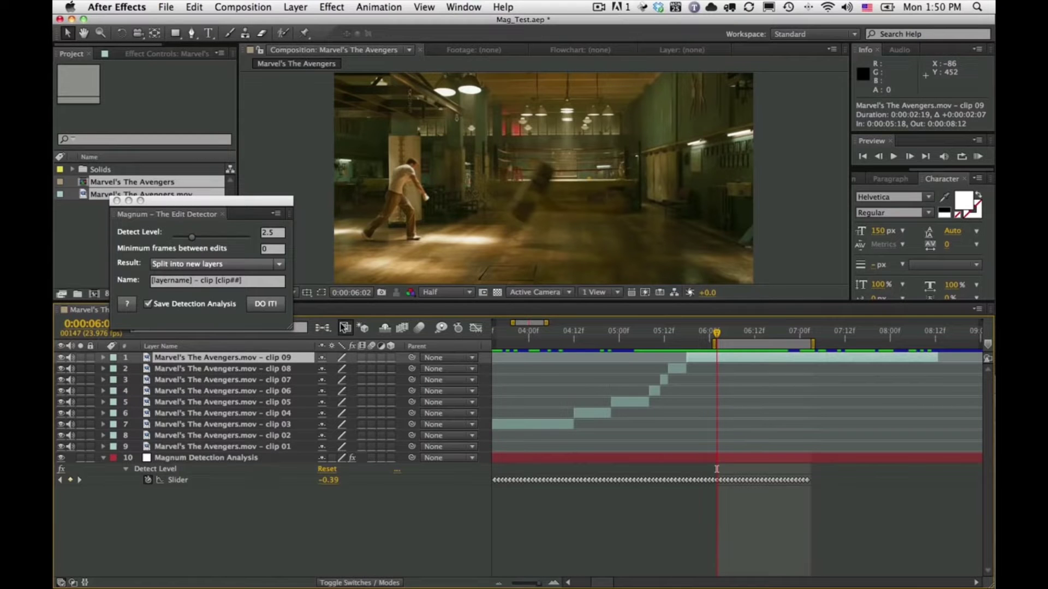
- Run Magnum on clip 09 with Detect Level 2.5, using the existing analysis layer to split it into new layers
left_click(270, 304)
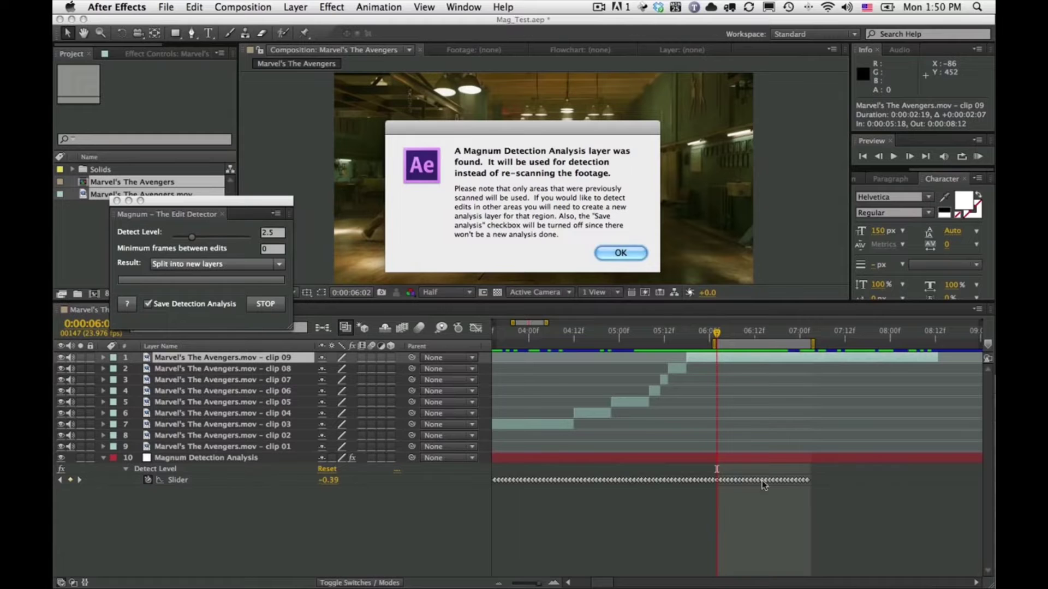
left_click(621, 252)
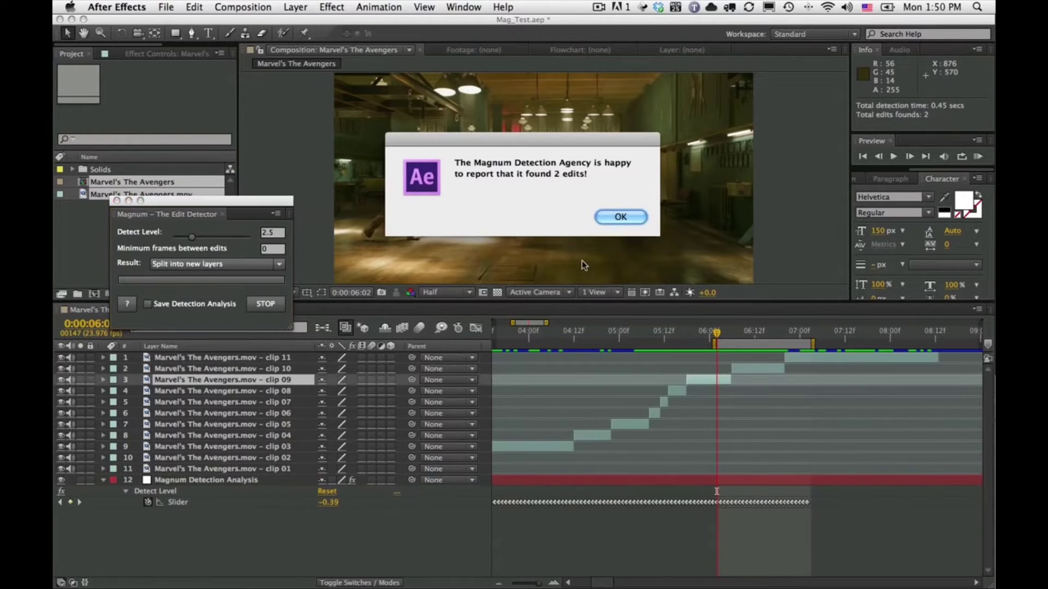
left_click(611, 217)
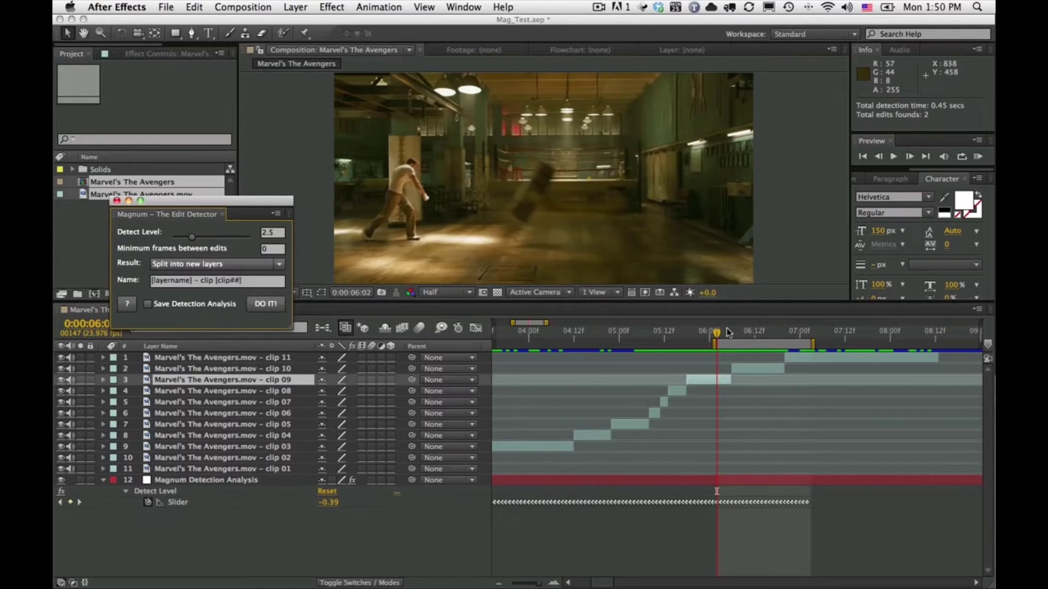
- Set the work area from 0:00:07:02 to 0:00:08:23 and extend clip 11's out point to 0:00:11:05
mouse_move(726, 329)
left_mouse_down()
mouse_move(792, 334)
mouse_move(708, 326)
left_mouse_up()
key("semicolon")
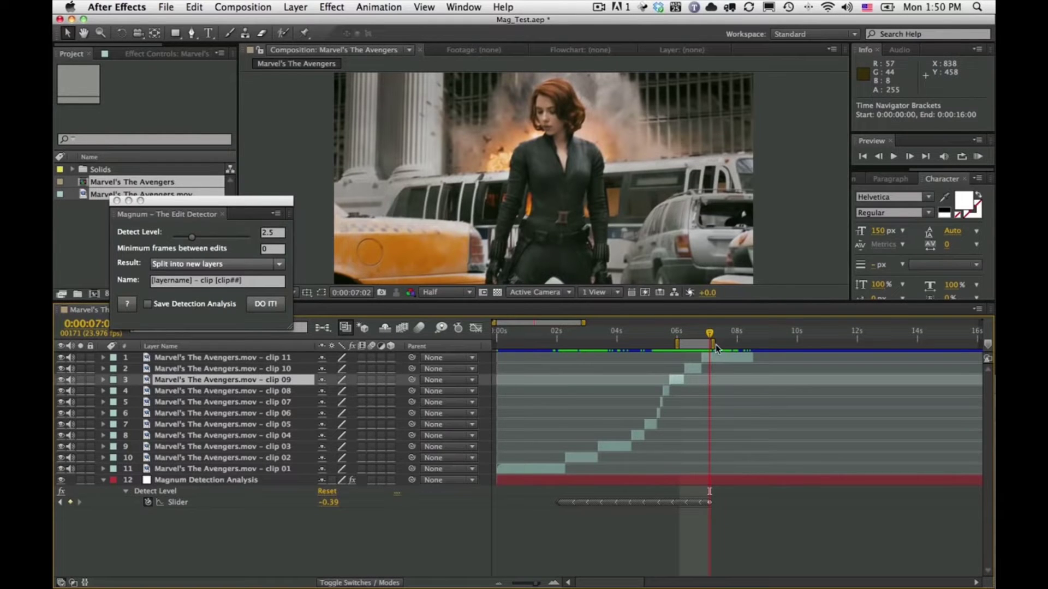
left_click_drag(712, 344, 769, 344)
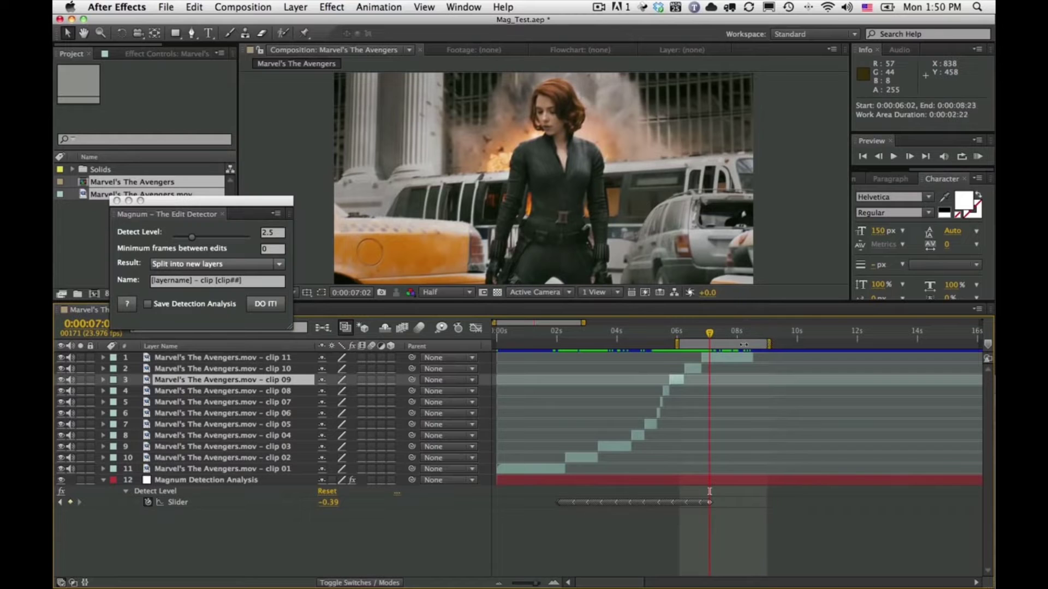
left_click_drag(675, 344, 837, 359)
left_click(741, 358)
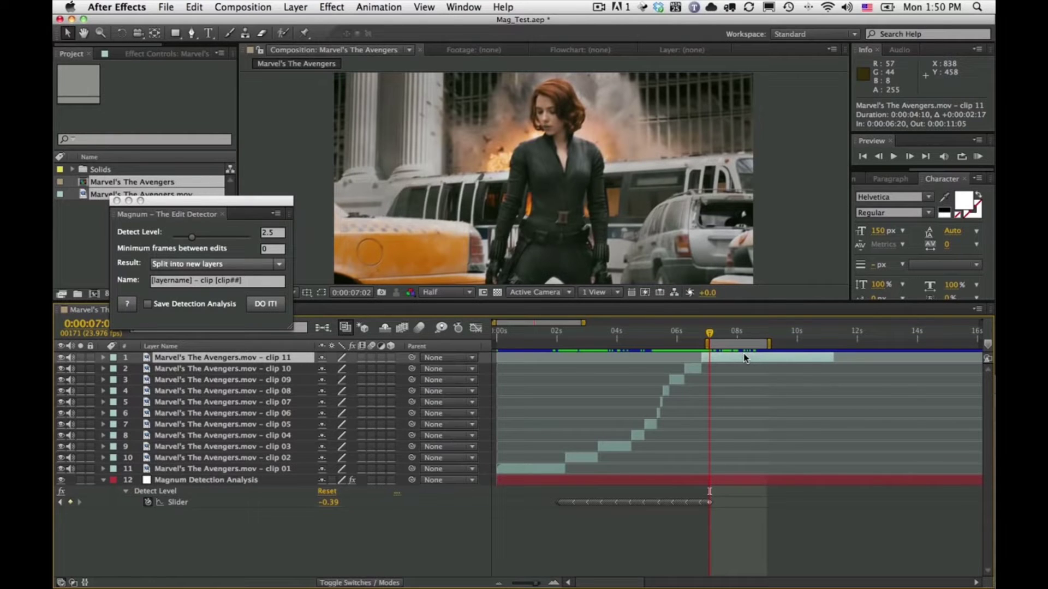
- Set Magnum's Result to Create detection analysis layer and analyze clip 11, overwriting existing keyframes in the work area
left_click(280, 265)
left_click(280, 265)
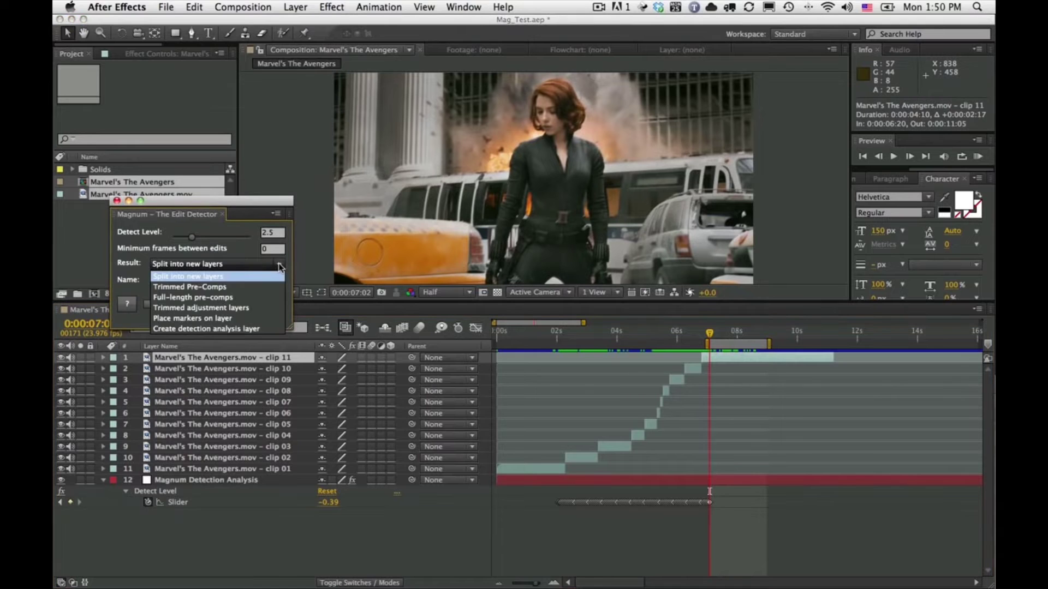
left_click(199, 329)
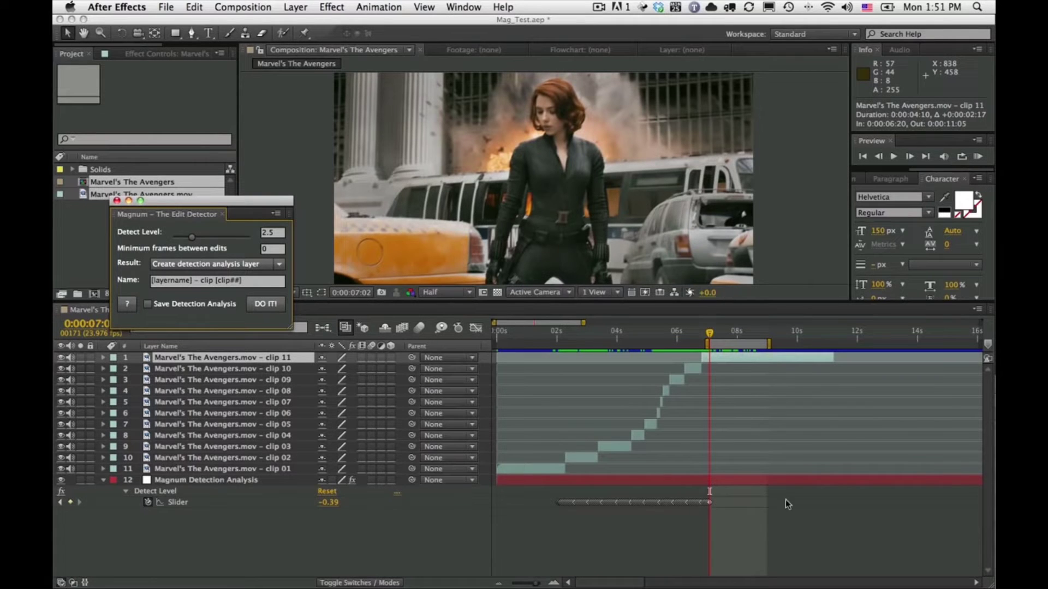
left_click(265, 304)
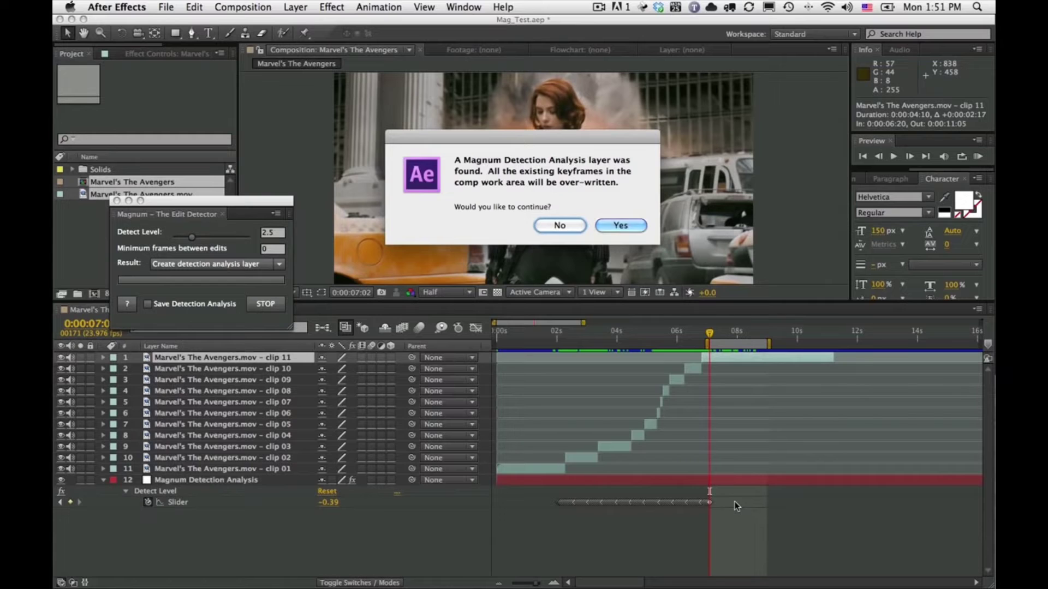
left_click(619, 226)
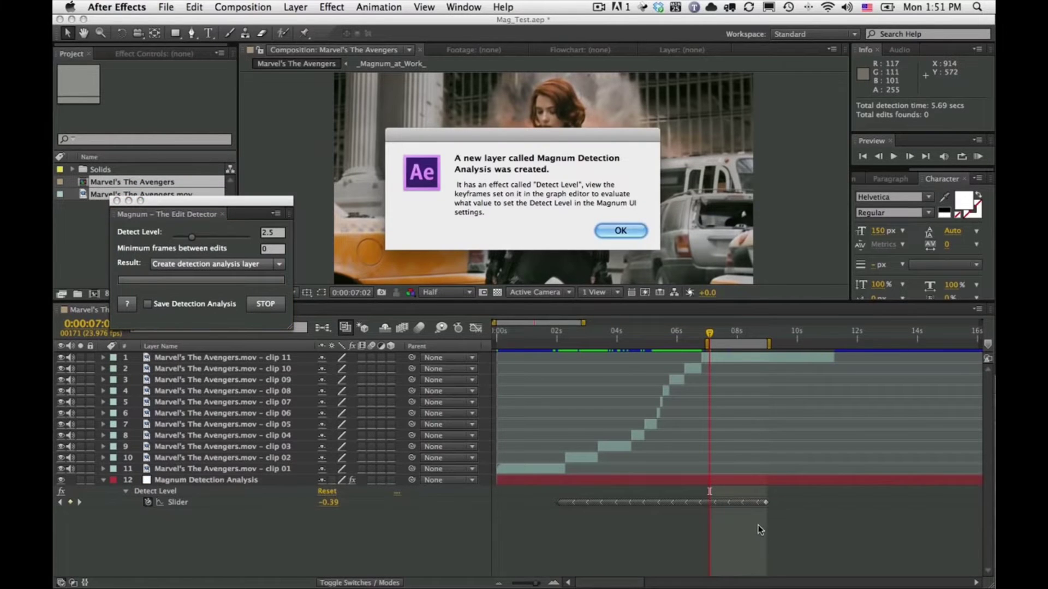
left_click(621, 231)
- Open the Slider graph of the Magnum Detection Analysis layer and examine the newly analyzed range and its peak at frame 215
left_click(736, 333)
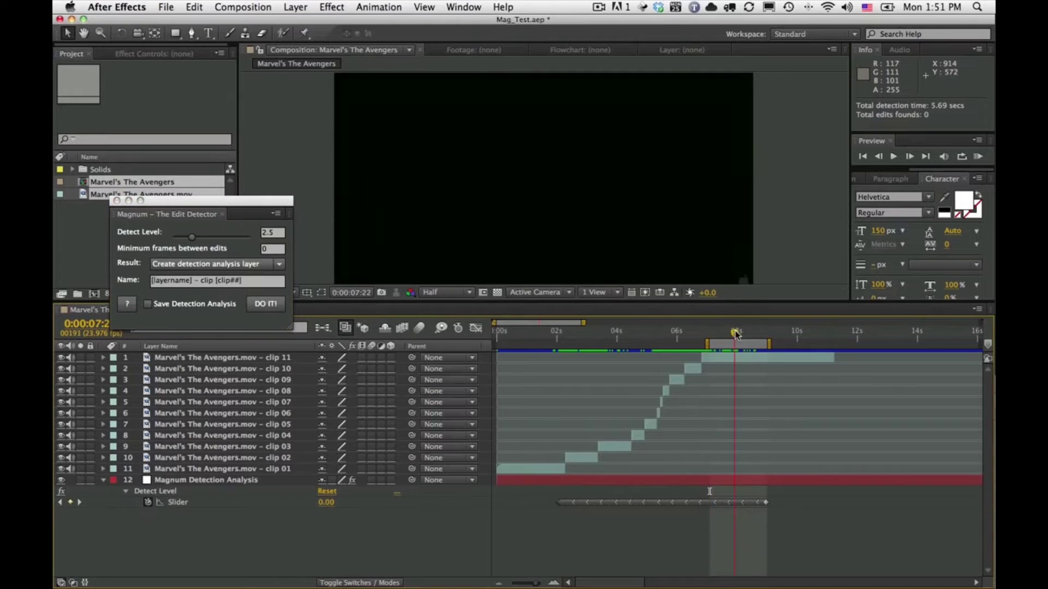
left_click_drag(736, 334, 746, 335)
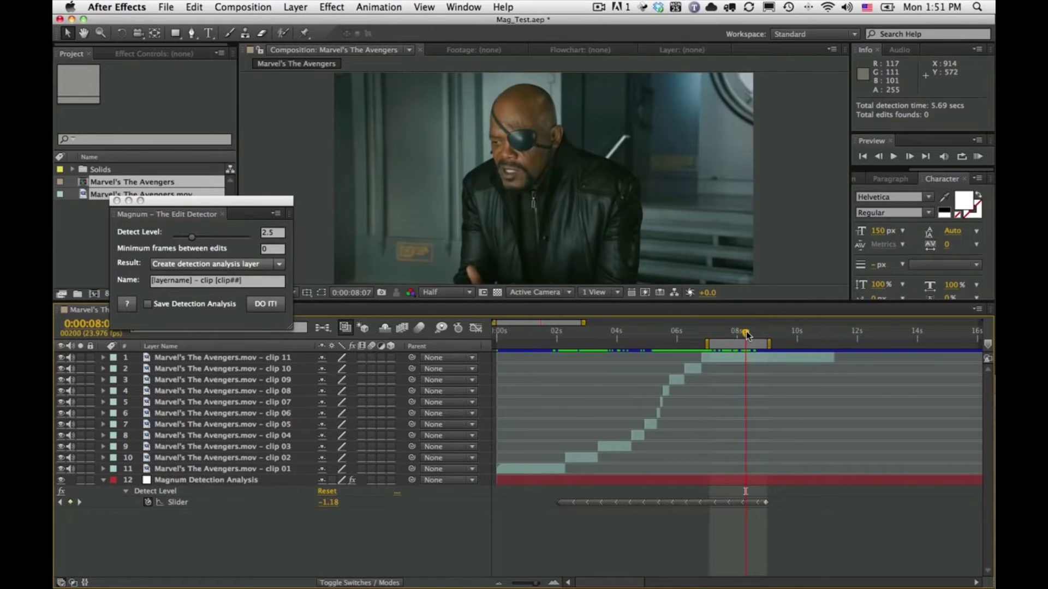
left_click(178, 502)
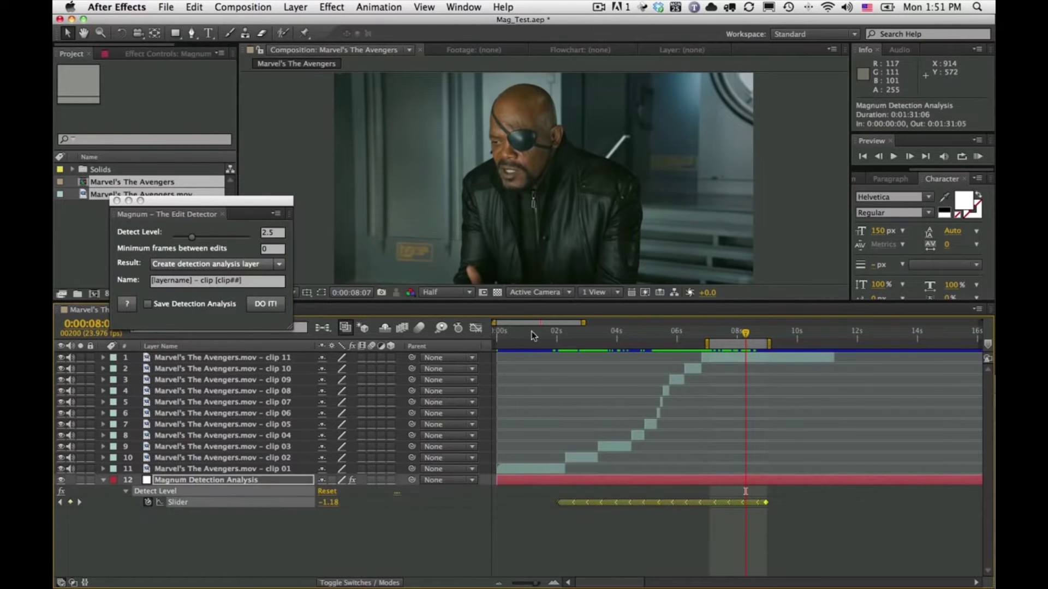
left_click(476, 328)
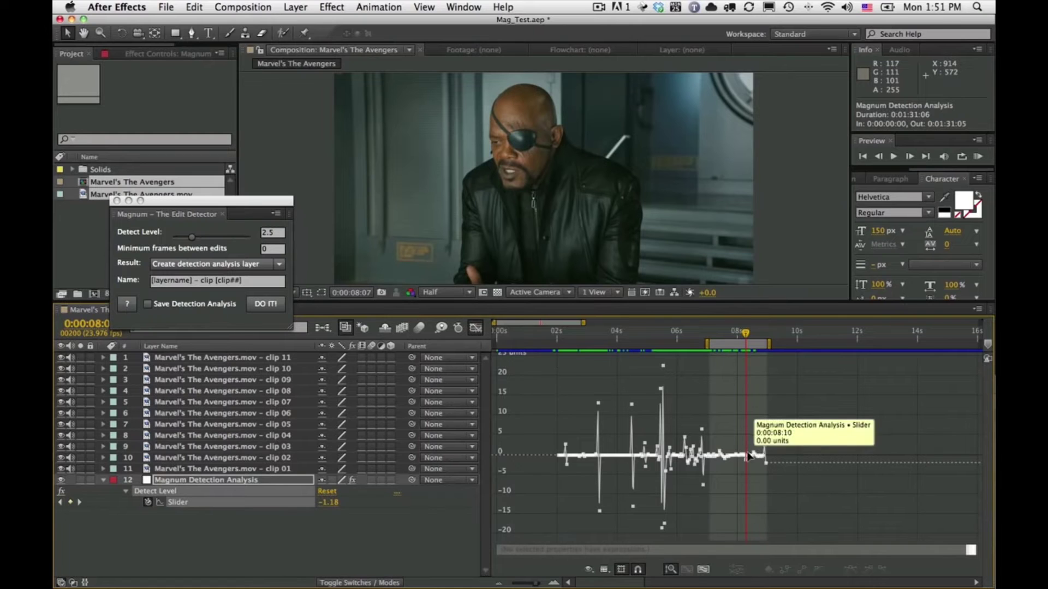
key("equal")
key("equal")
left_click_drag(726, 333, 822, 337)
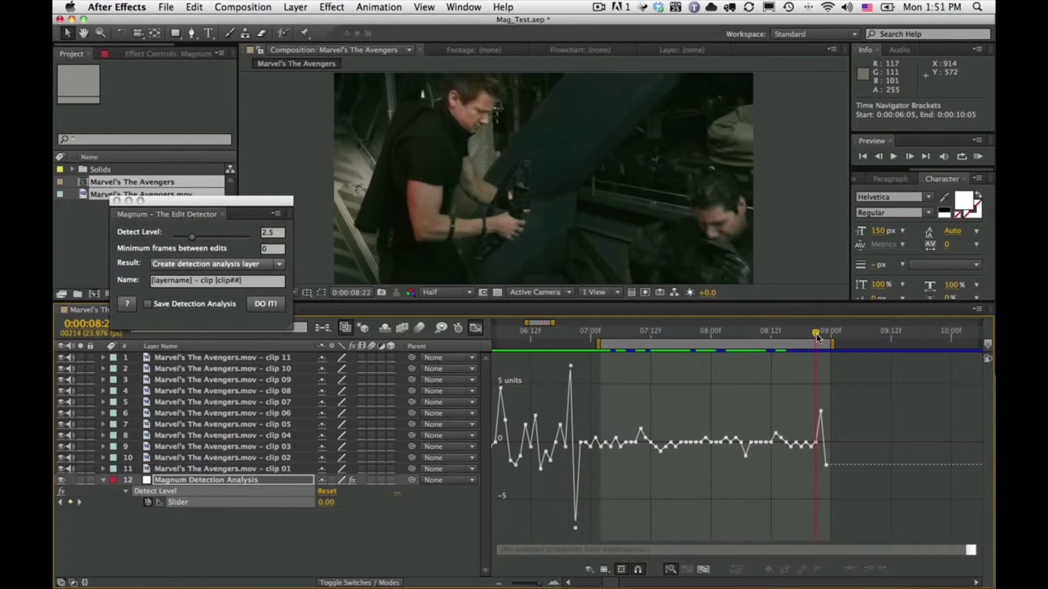
double_click(821, 410)
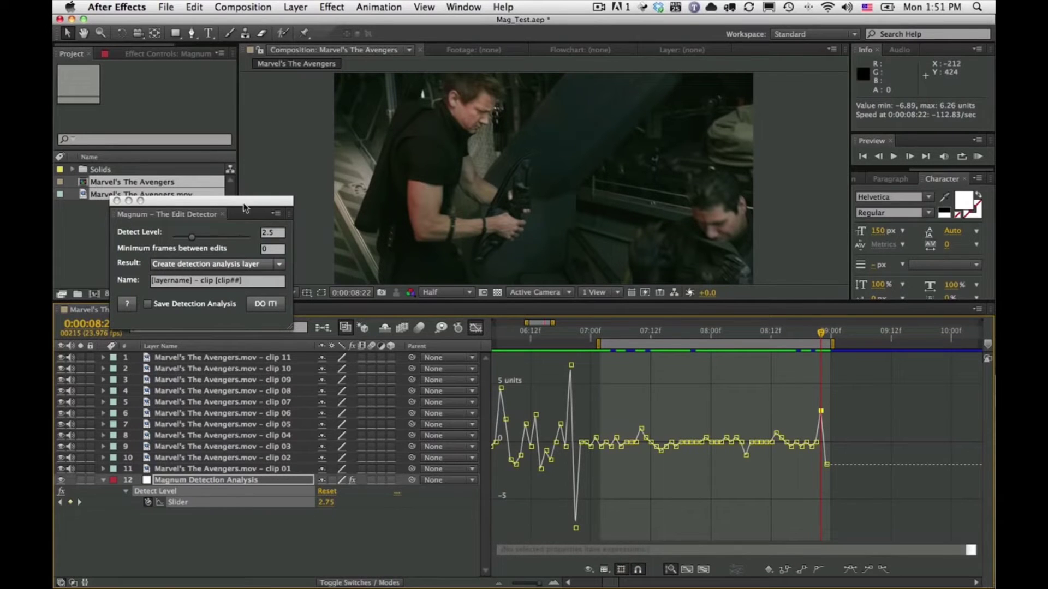
scroll(605, 337, "down", 5)
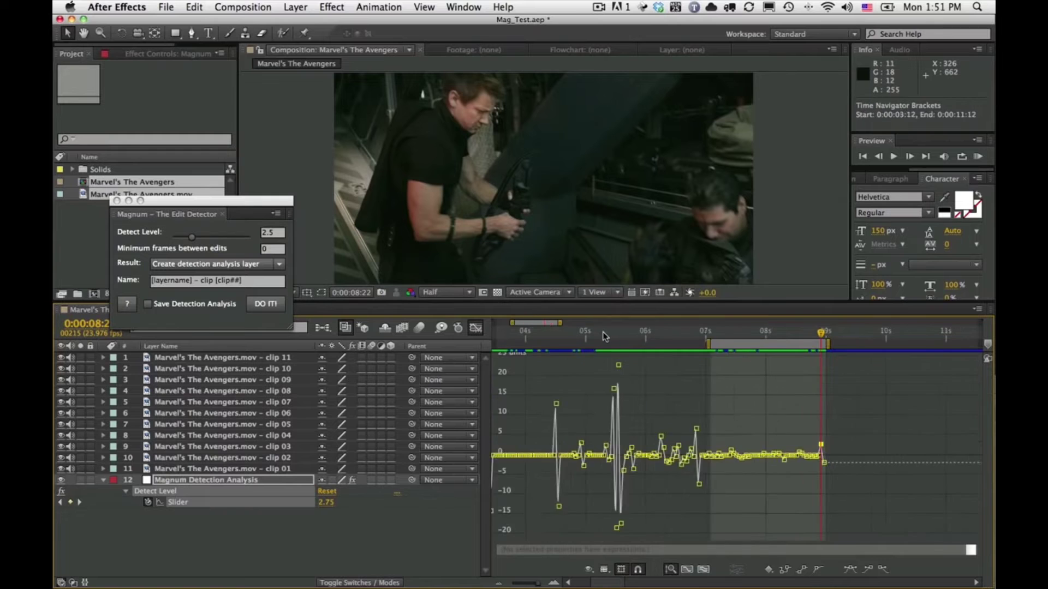
- Return to layer bars and split clip 11 with Magnum's Split into new layers result, using the saved analysis
left_click(477, 329)
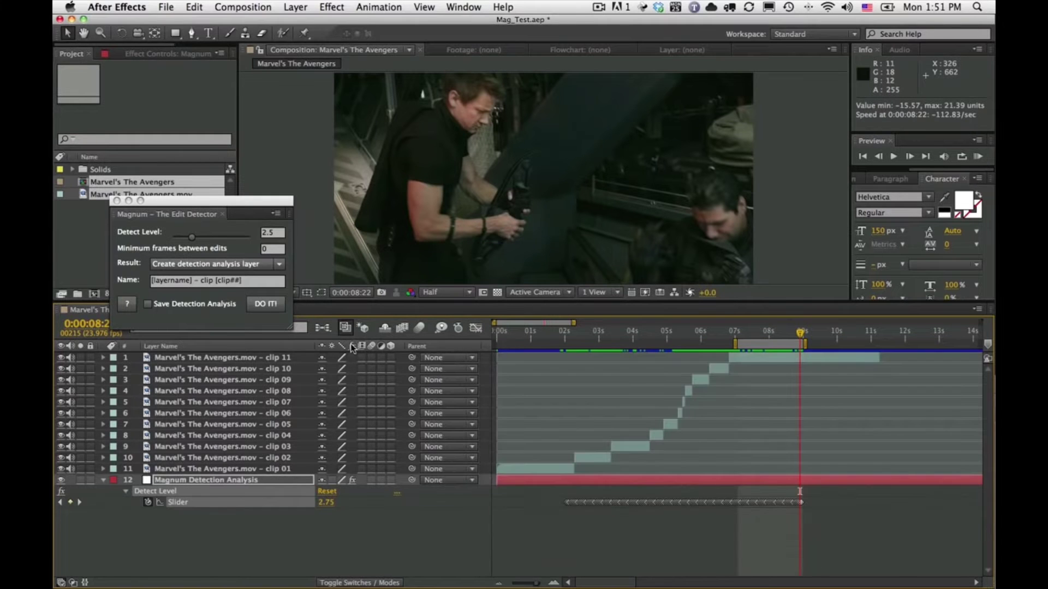
left_click(239, 358)
left_click(218, 264)
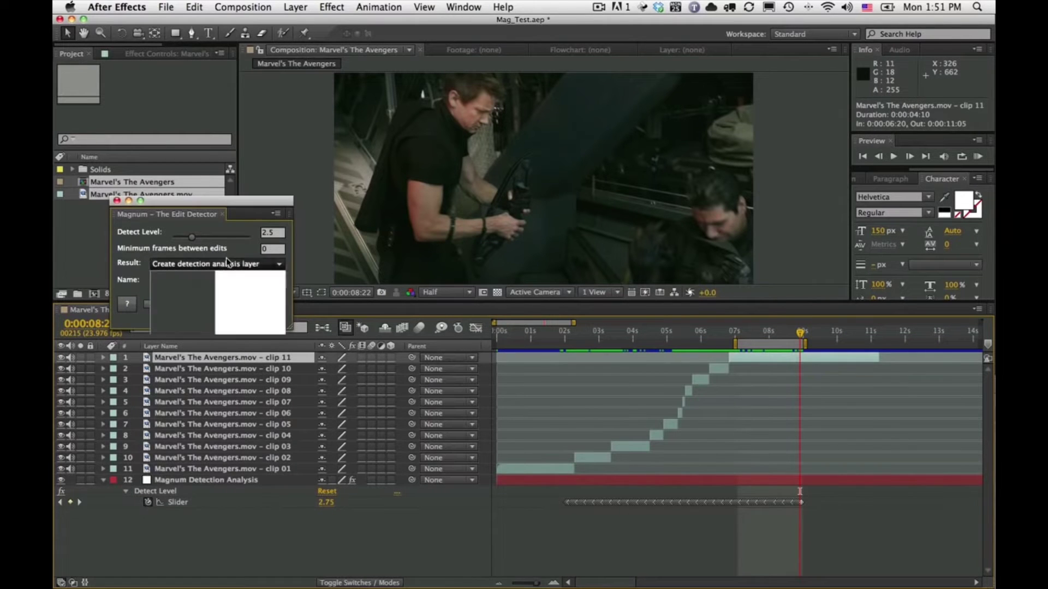
left_click(194, 275)
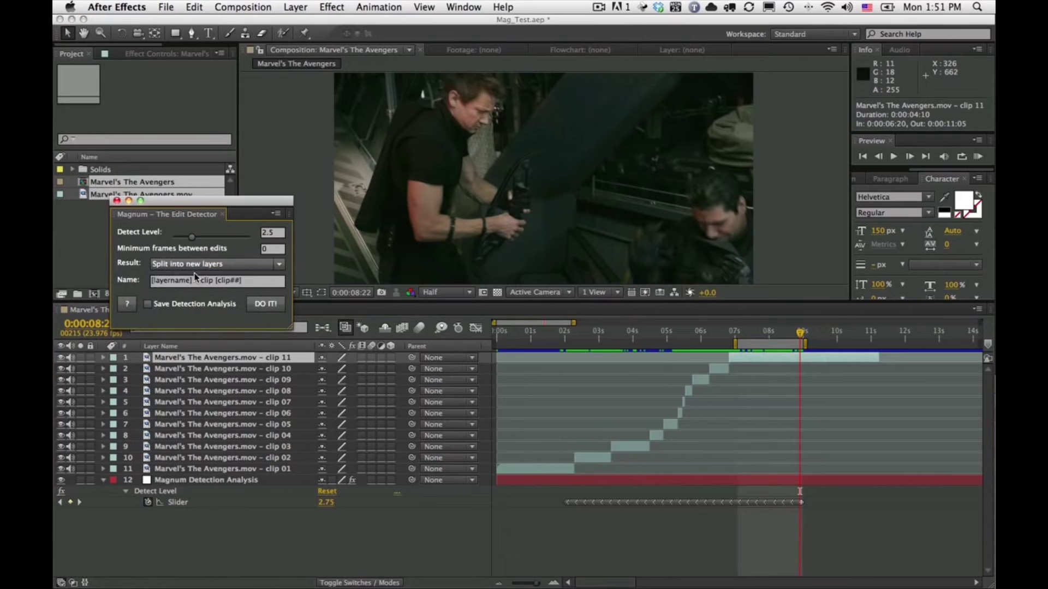
left_click(267, 304)
left_click(617, 238)
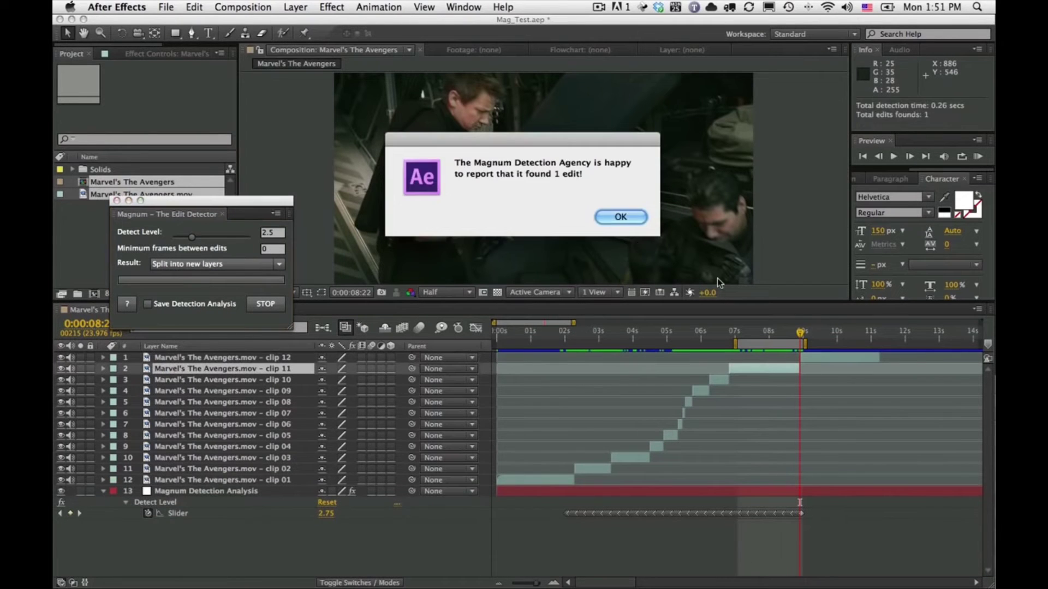
left_click(622, 218)
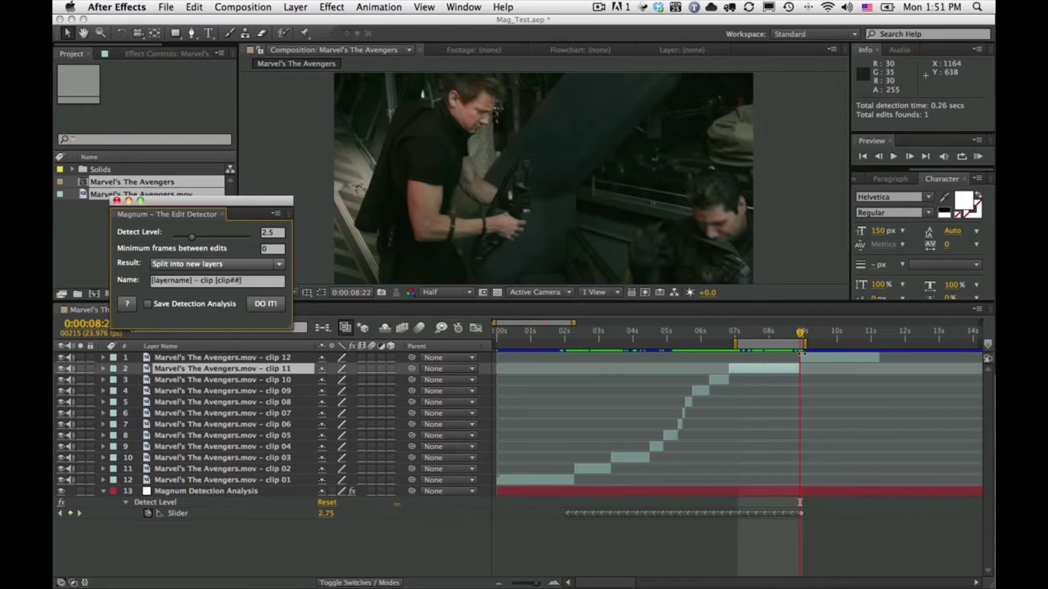
- Extend the work area's end to 0:00:09:06 and place the current time at 0:00:09:00
left_click_drag(806, 346, 808, 346)
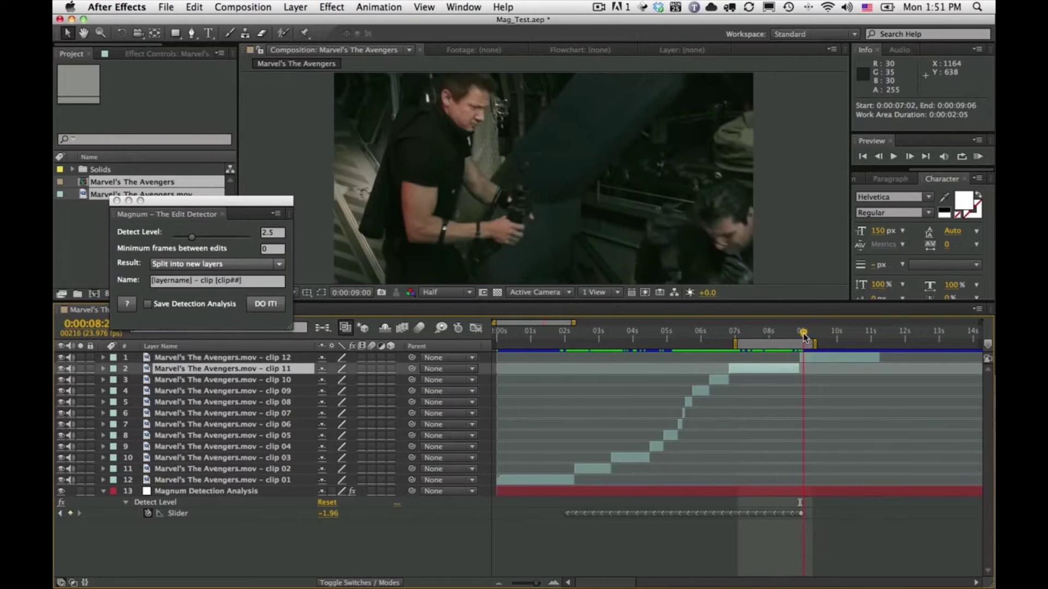
left_click(804, 334)
- Review clip 10's footage from 0:00:06:09 to 0:00:06:13 and set Magnum's Minimum frames between edits to 30
left_click_drag(688, 334, 713, 334)
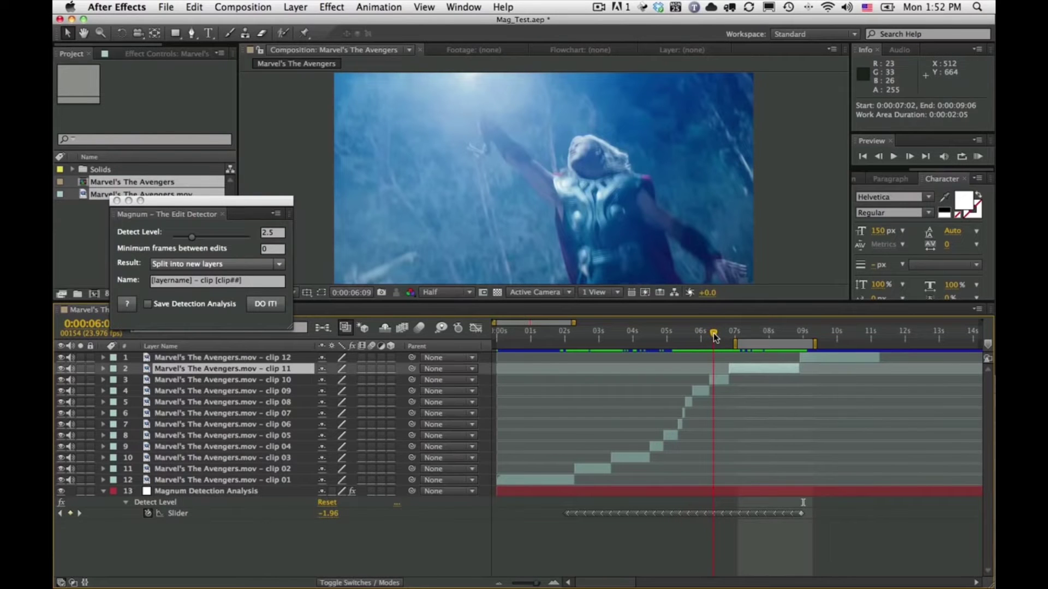
left_click_drag(715, 336, 721, 337)
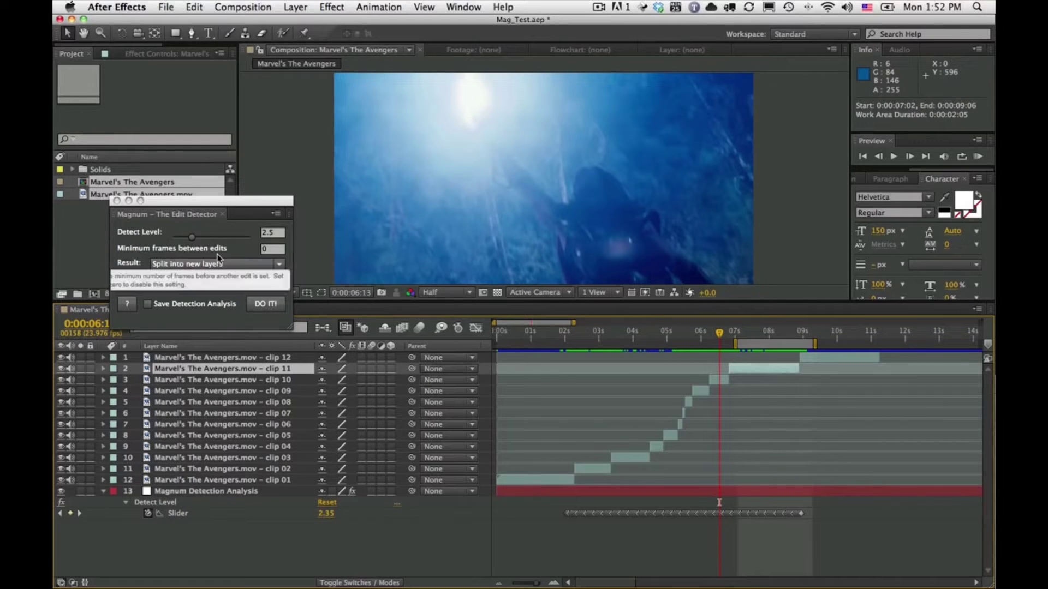
left_click(272, 249)
type("30")
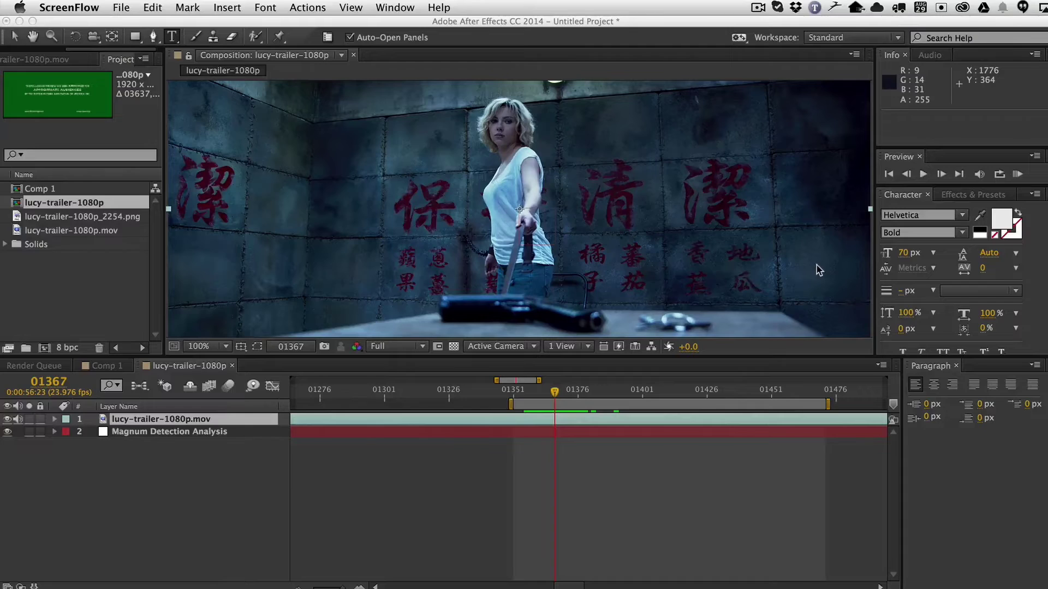
- Open Magnum and review its Result options and the keywords available for custom clip names
left_click(698, 450)
left_click_drag(931, 425, 839, 241)
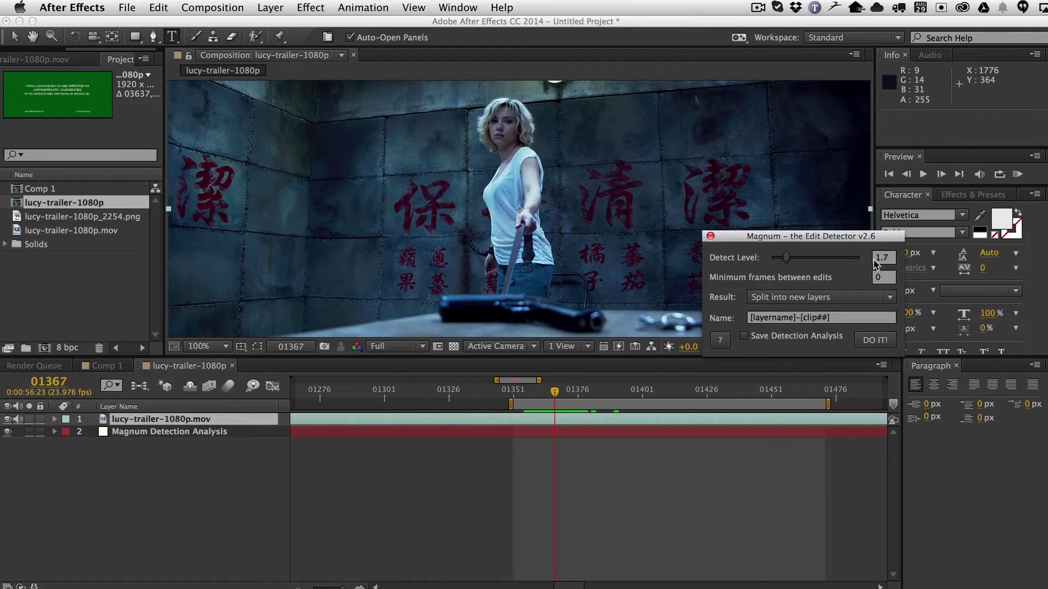
left_click(799, 298)
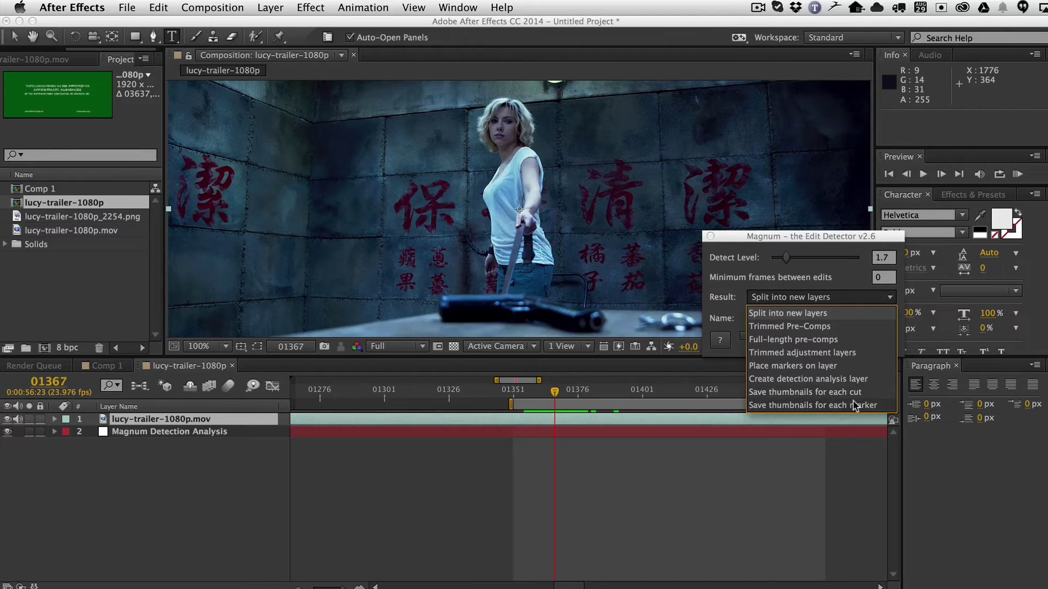
left_click(776, 454)
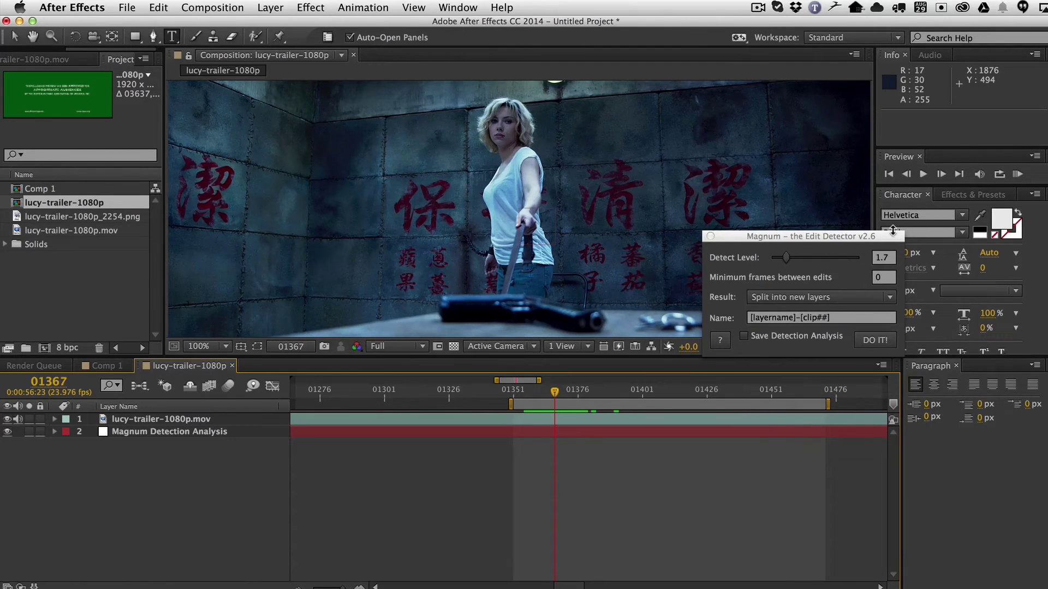
mouse_move(792, 316)
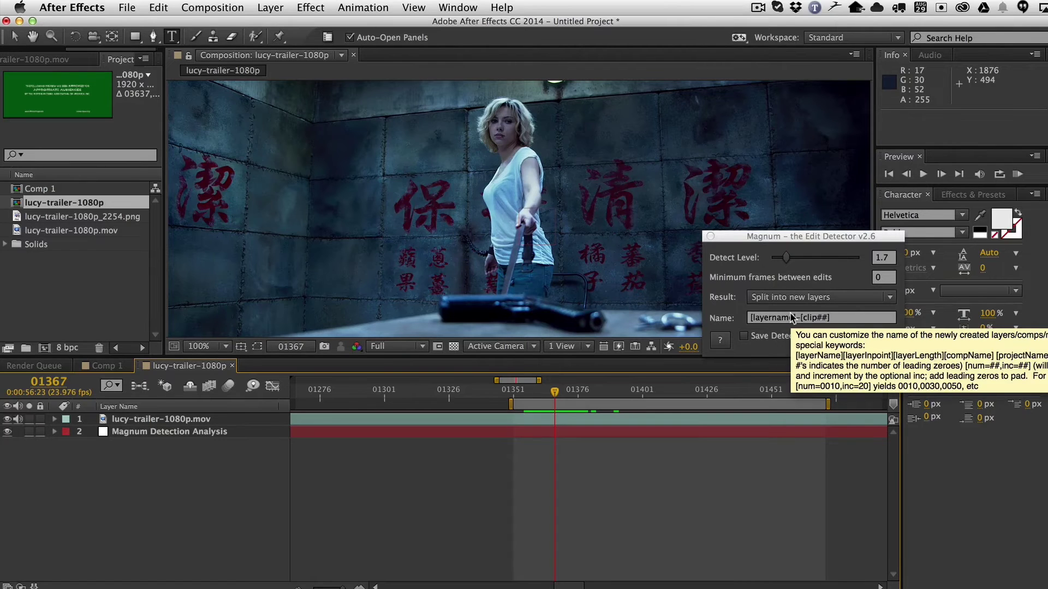
left_click_drag(770, 236, 448, 243)
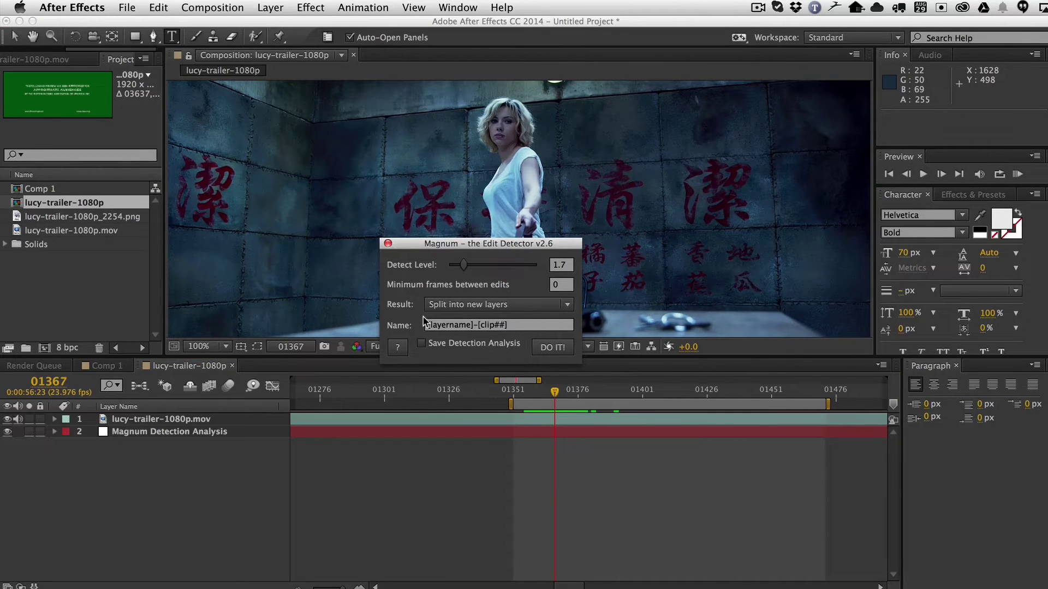
mouse_move(435, 328)
- Rename the lucy-trailer-1080p.mov layer as lucy
left_click(143, 421)
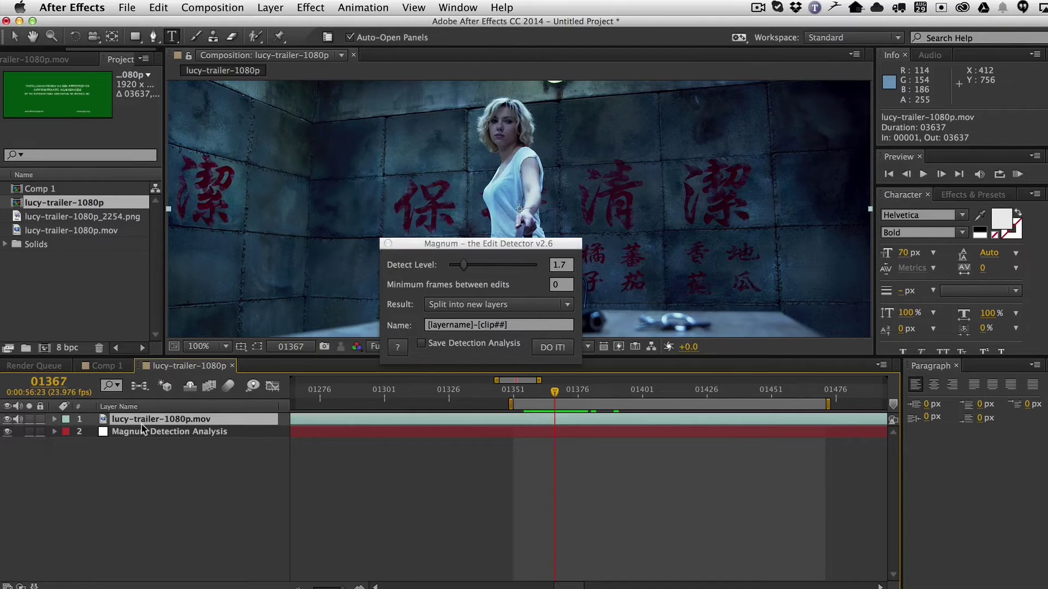
key("Return")
type("lucy")
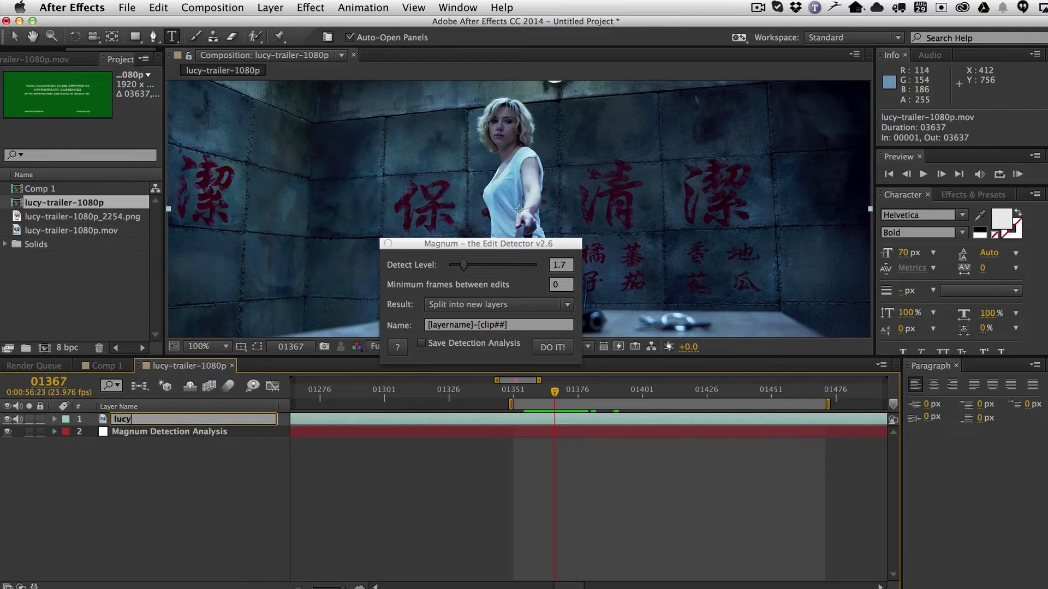
key("Return")
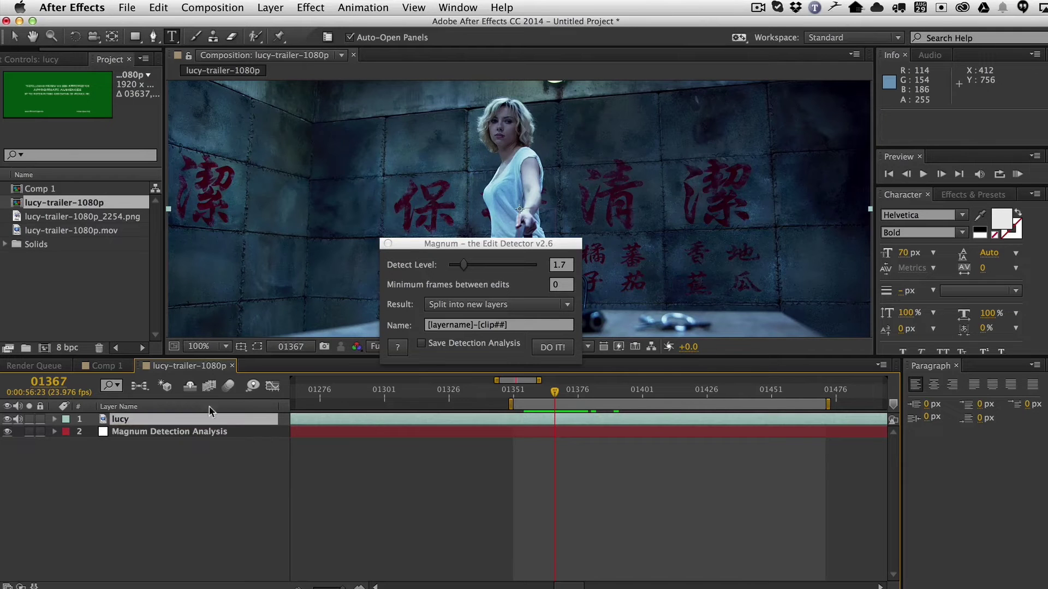
- Replace the clip keyword in Magnum's naming pattern so it reads [layername]-[num=0010]
left_click(481, 326)
left_click_drag(480, 326, 501, 322)
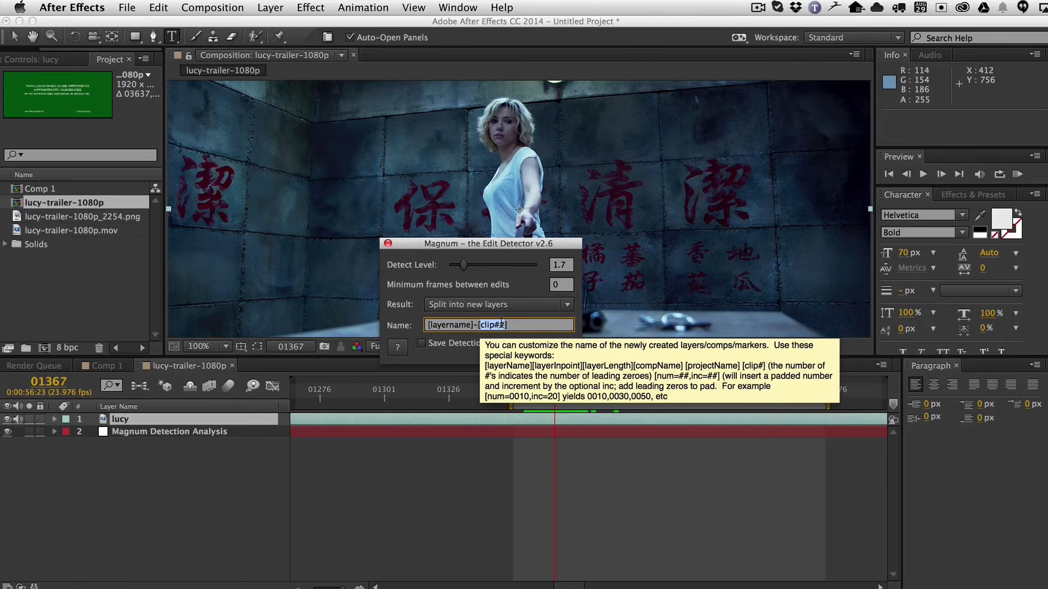
type("num=")
type("0010")
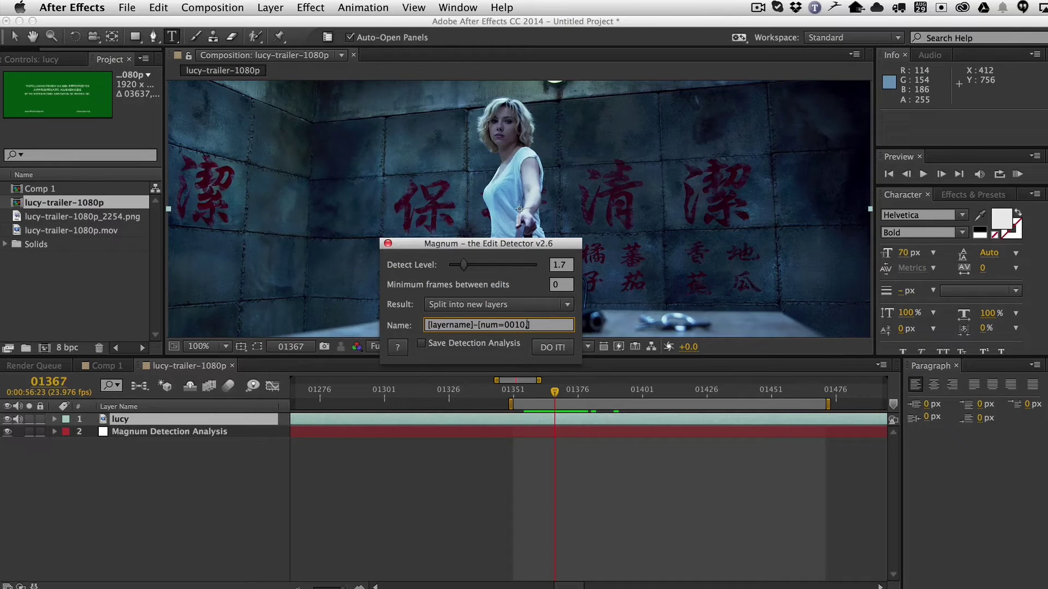
type(",in")
key("BackSpace")
key("BackSpace")
key("BackSpace")
- Split the lucy layer into new layers using the saved detection analysis, and undo the split
left_click(566, 349)
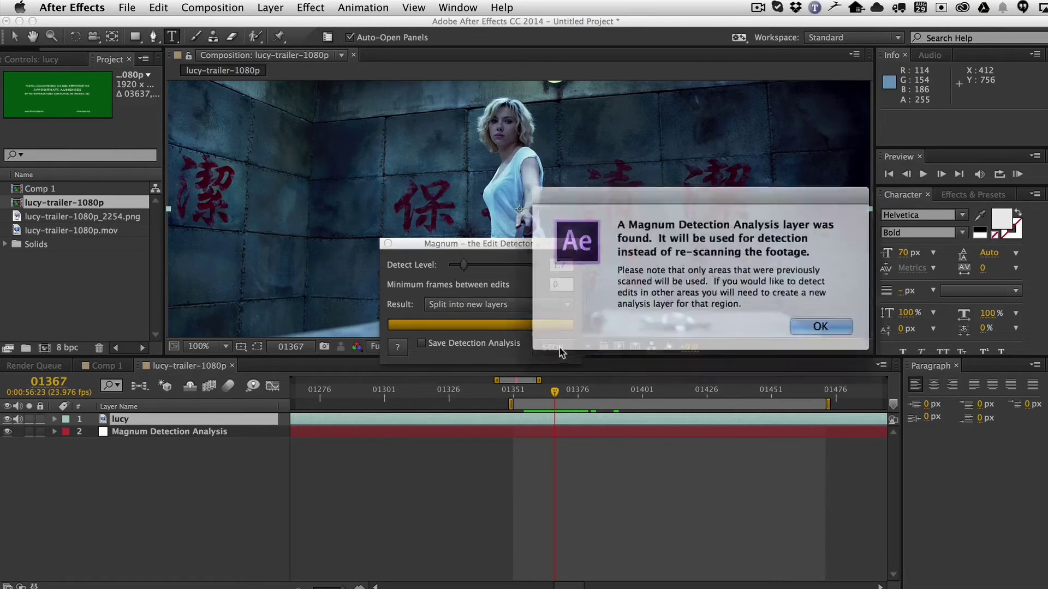
left_click(804, 323)
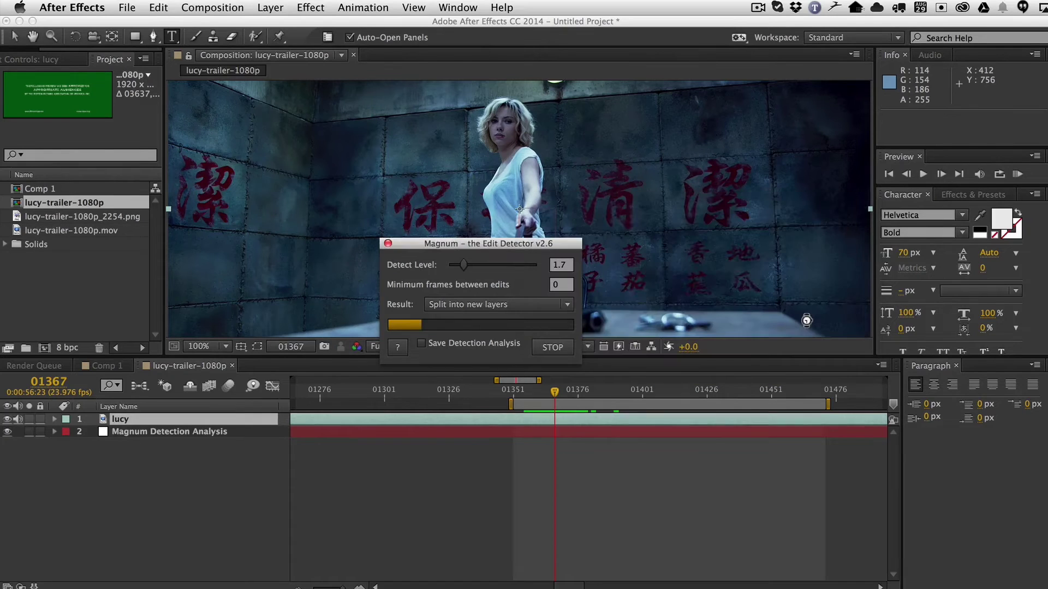
left_click(819, 297)
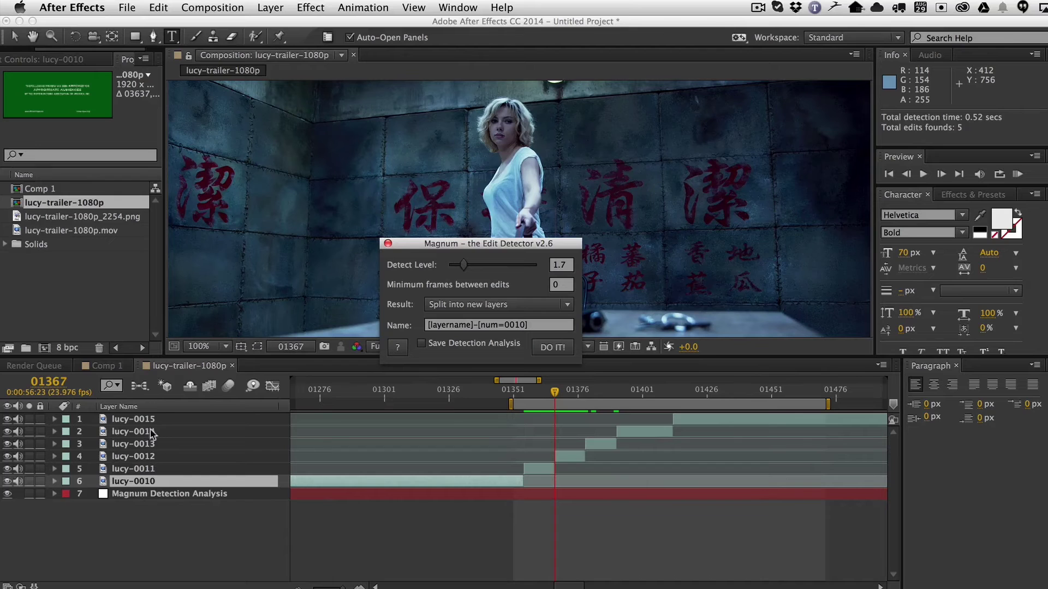
key("super+z")
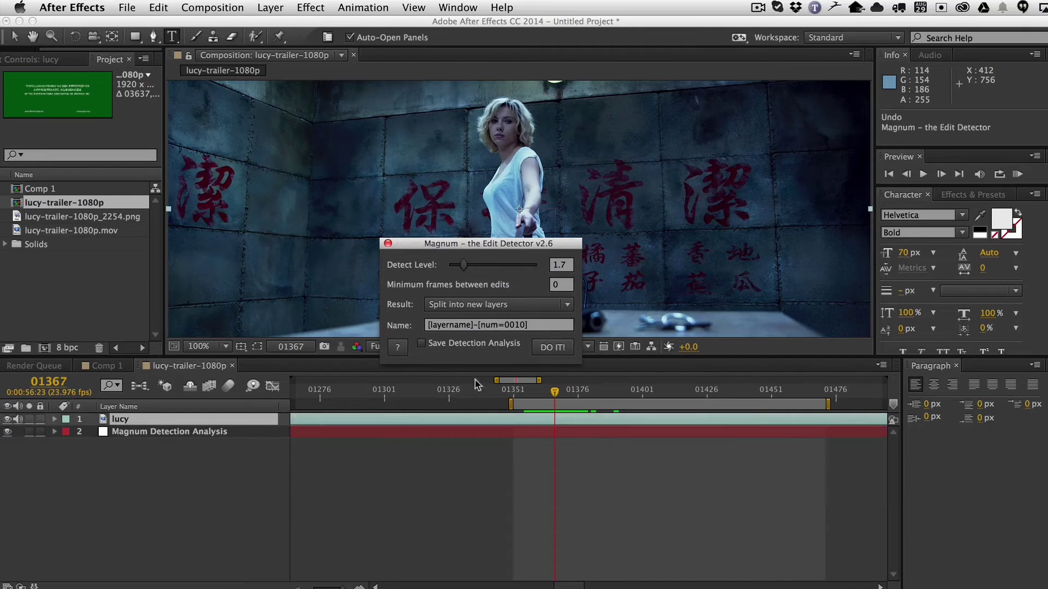
- Extend the naming pattern to [layername]-[num=0010,inc=10] and split the lucy layer into new layers using the saved analysis
left_click(524, 326)
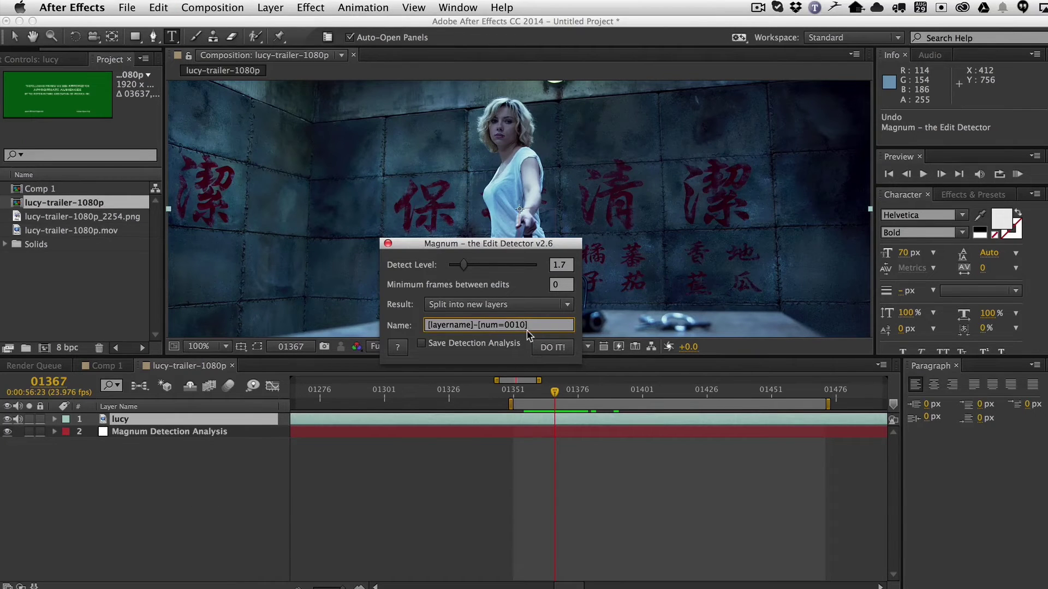
type(",")
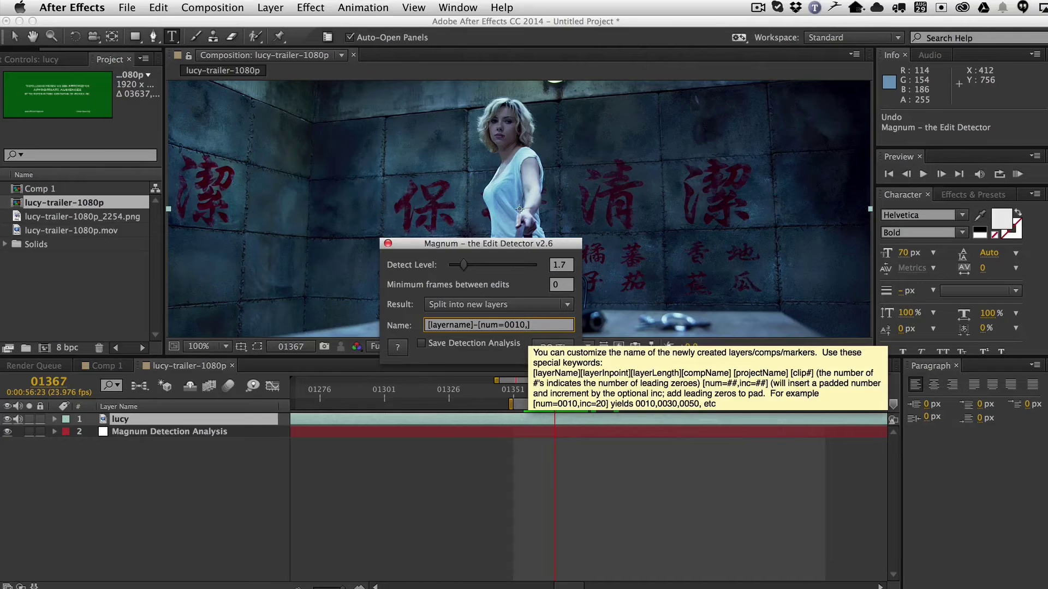
type("inc=10")
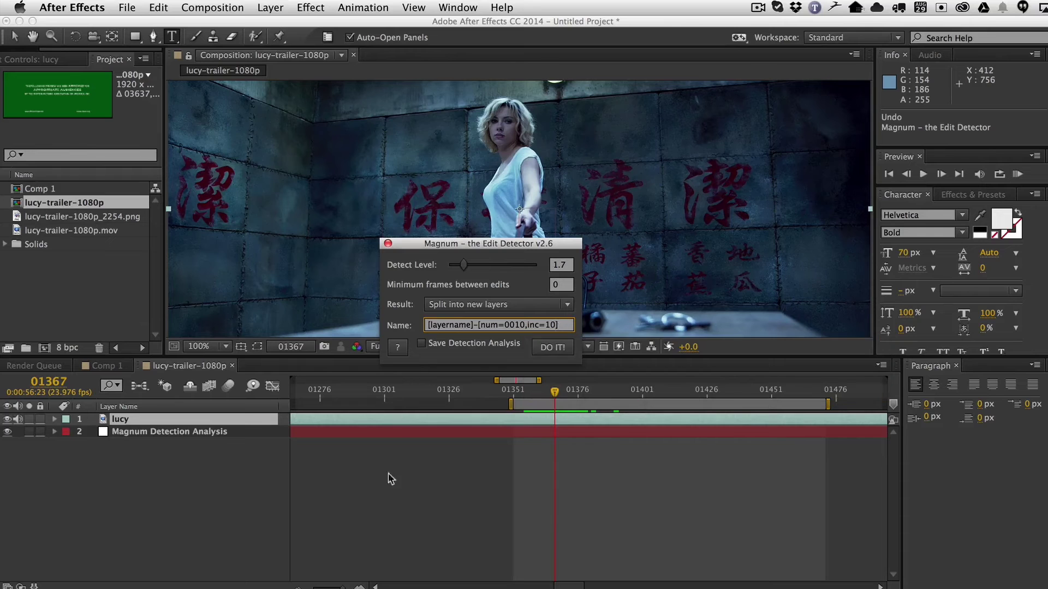
left_click(561, 349)
left_click(802, 322)
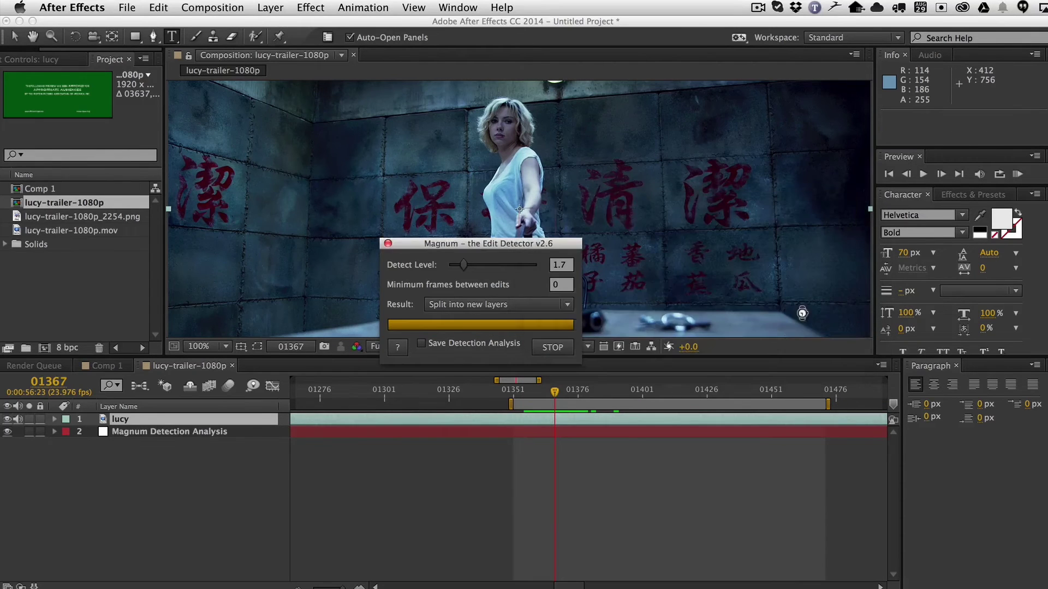
left_click(794, 297)
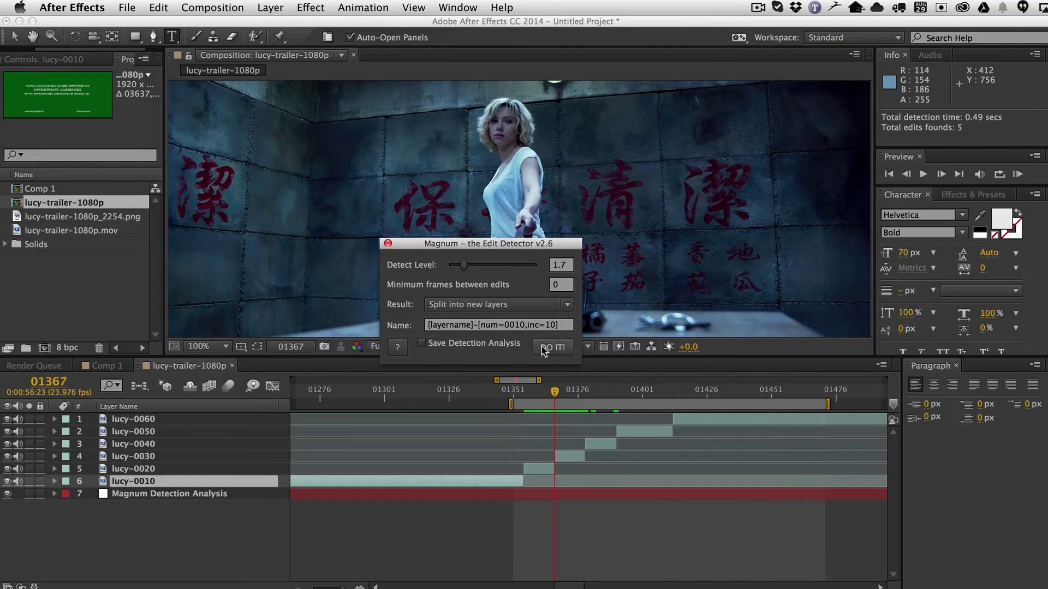
- Set Magnum's Result to Save thumbnails for each cut
mouse_move(536, 334)
left_click(505, 304)
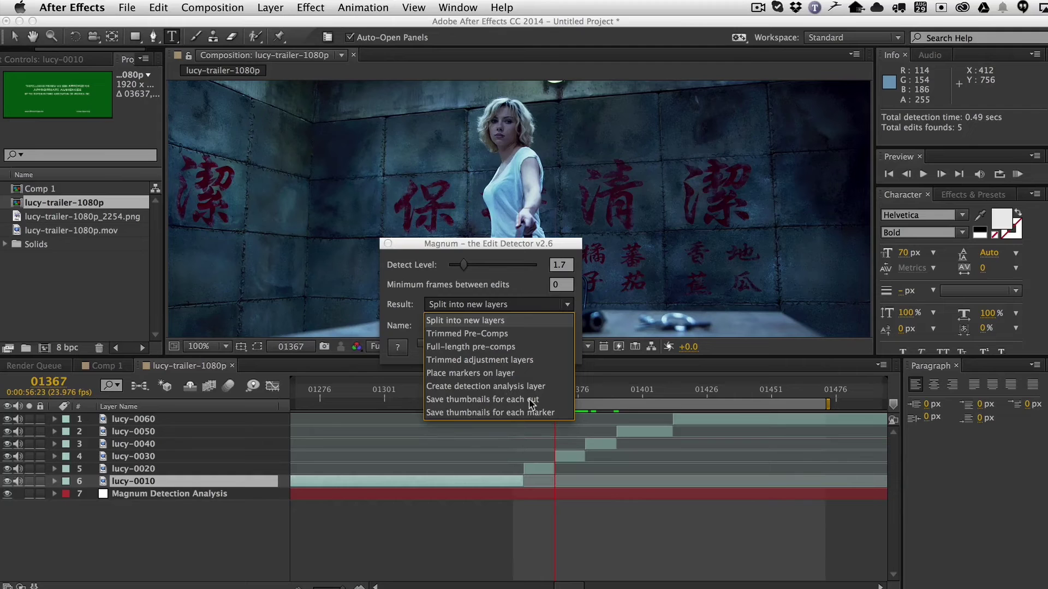
left_click(488, 400)
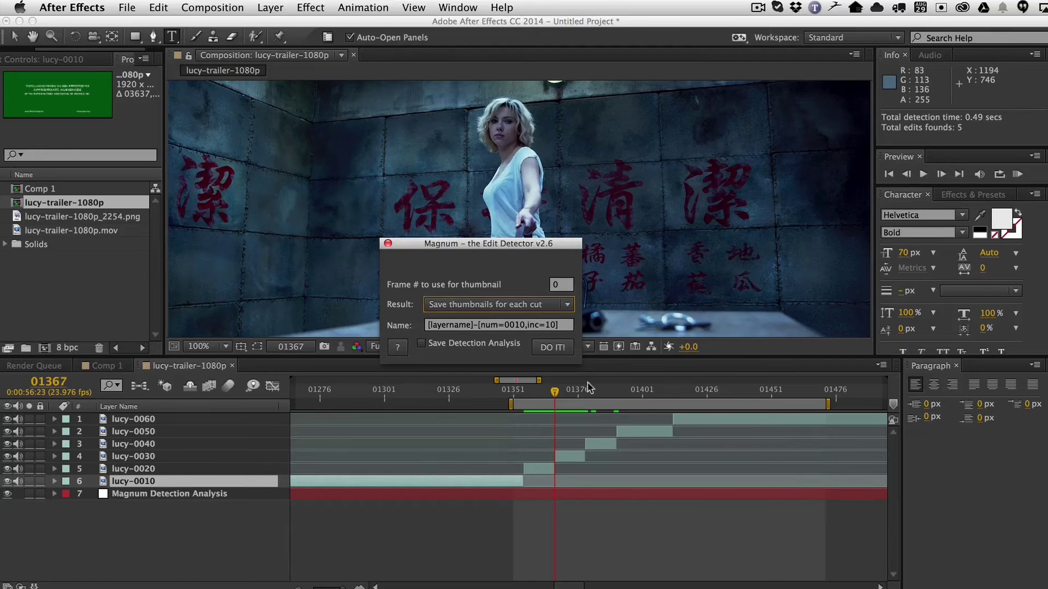
- Go to the In point of lucy-0020 and examine its footage frame by frame up to frame 1365
left_click(140, 470)
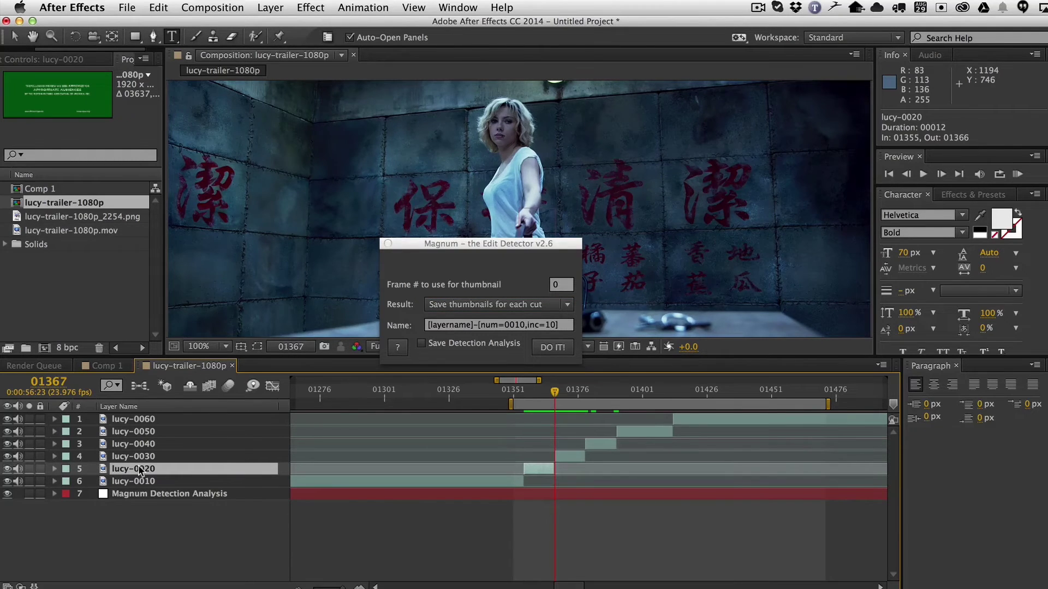
key("i")
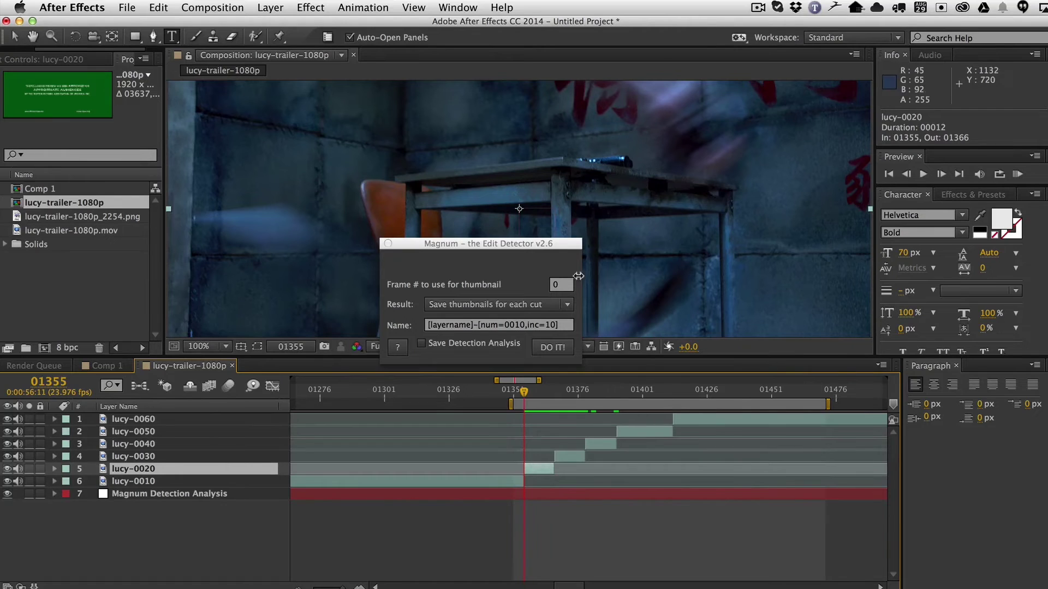
left_click_drag(514, 249, 408, 304)
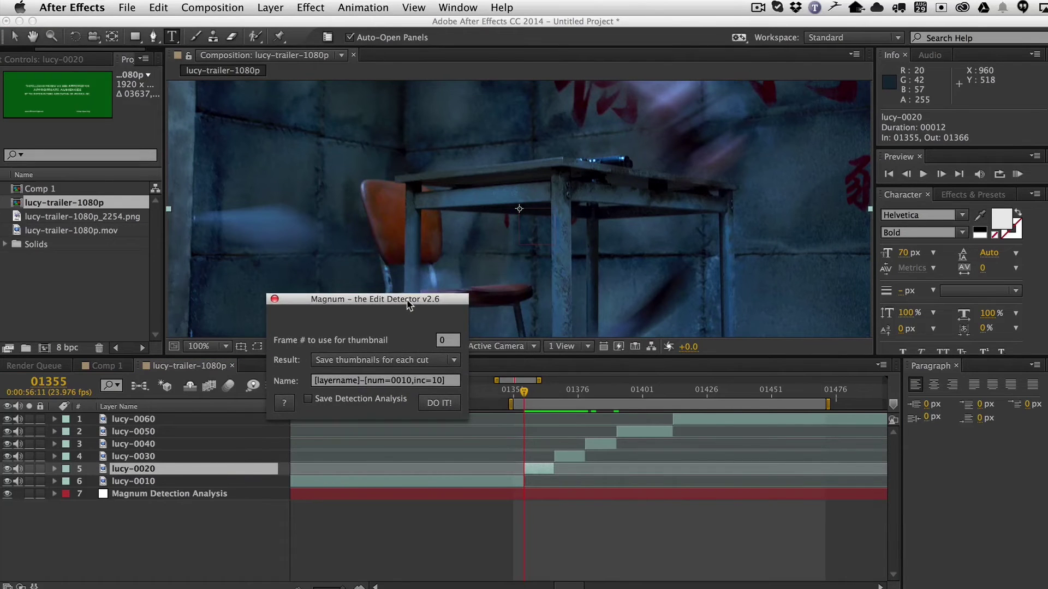
left_click(941, 175)
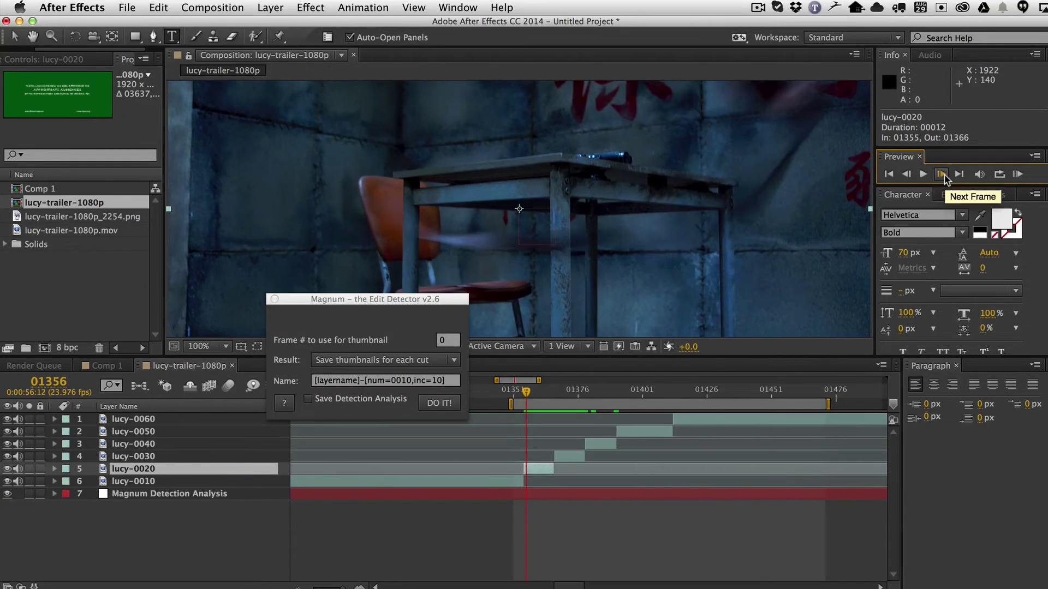
left_click(943, 174)
left_click(943, 175)
left_click(943, 175)
left_click(943, 175)
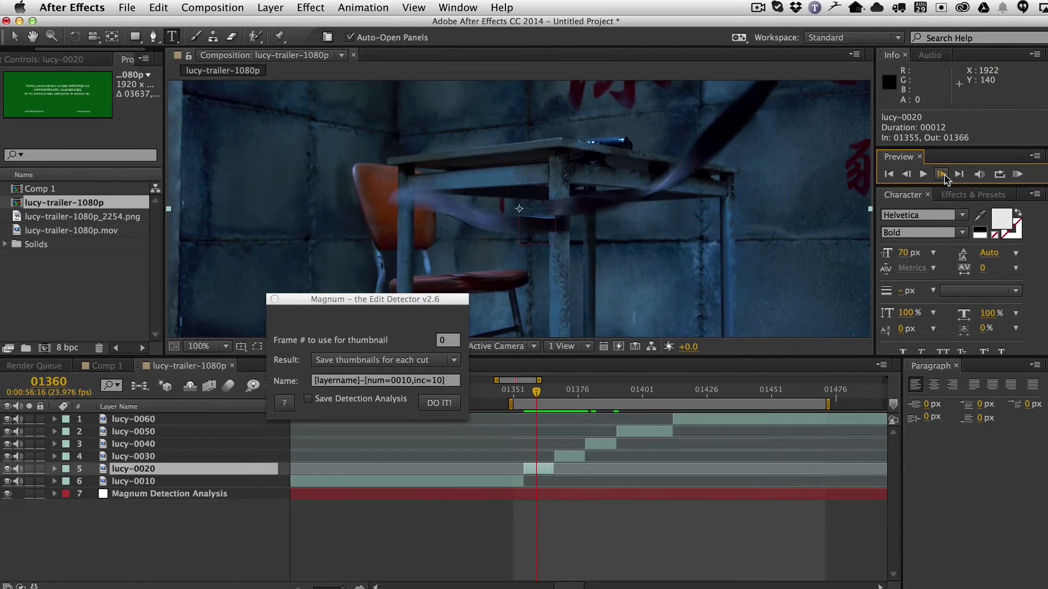
left_click(943, 174)
left_click(943, 174)
left_click(943, 174)
left_click(943, 175)
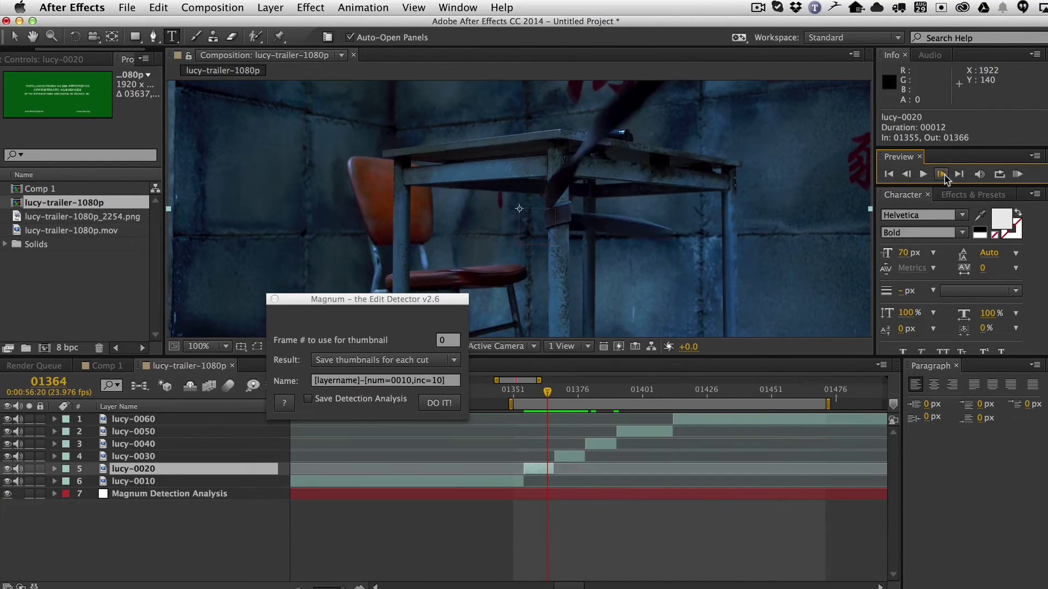
left_click(943, 175)
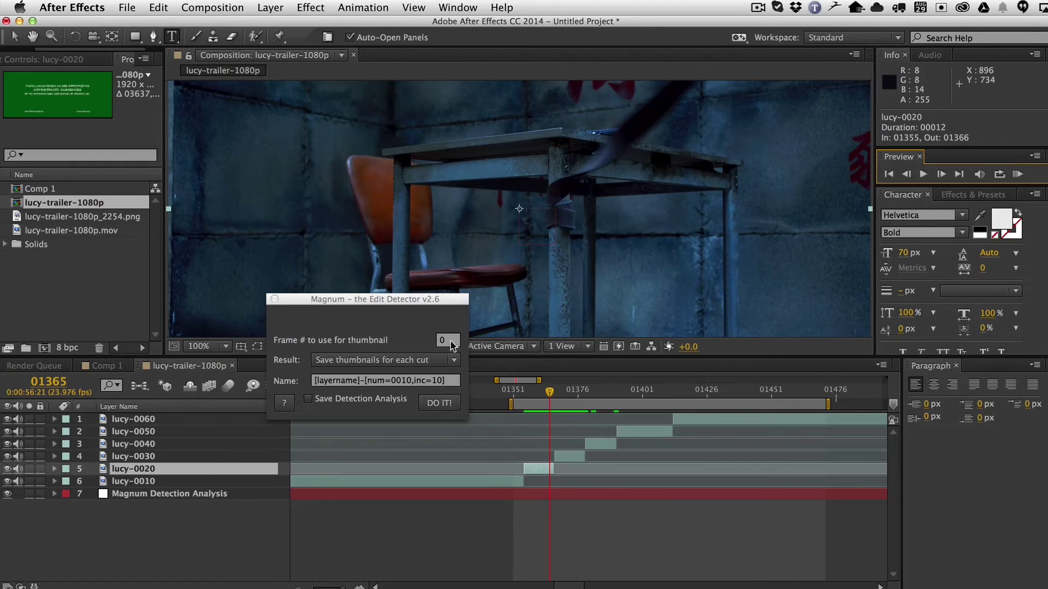
- Try 10 as the frame number to use for thumbnails and reset it to 0
left_click(448, 340)
type("10")
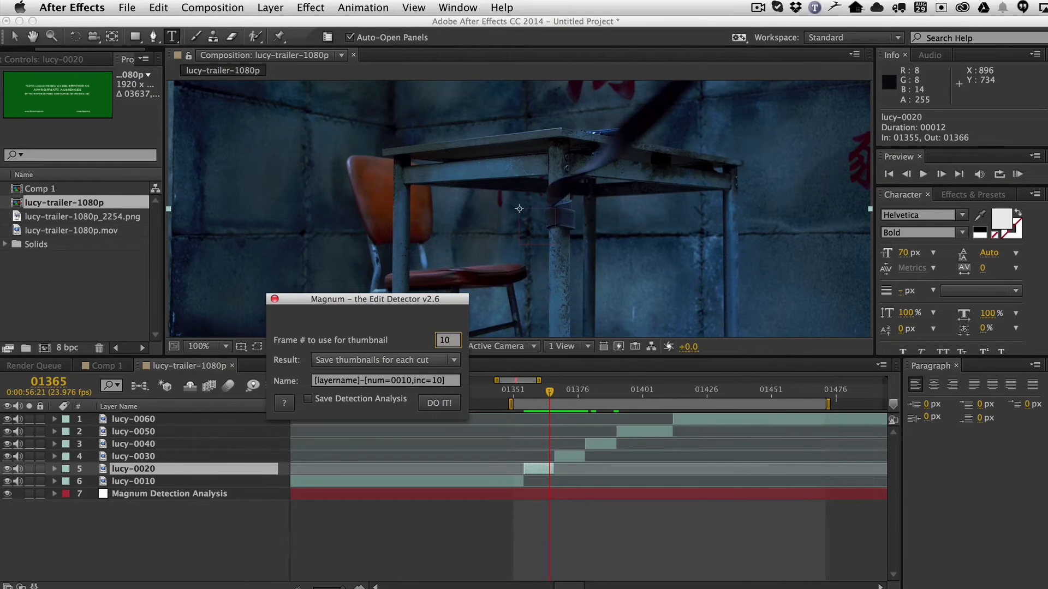
key("BackSpace")
key("BackSpace")
type("0")
- Move the Magnum dialog clear of the timeline and select the layers lucy-0010 through lucy-0060
left_click_drag(397, 301, 904, 341)
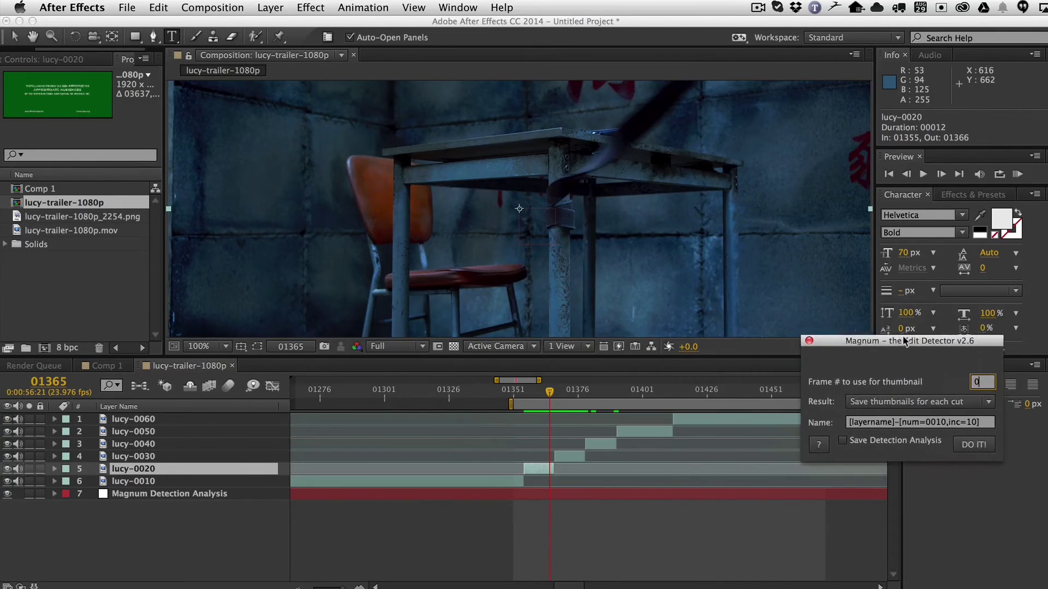
left_click(139, 481)
left_click(148, 424, "shift")
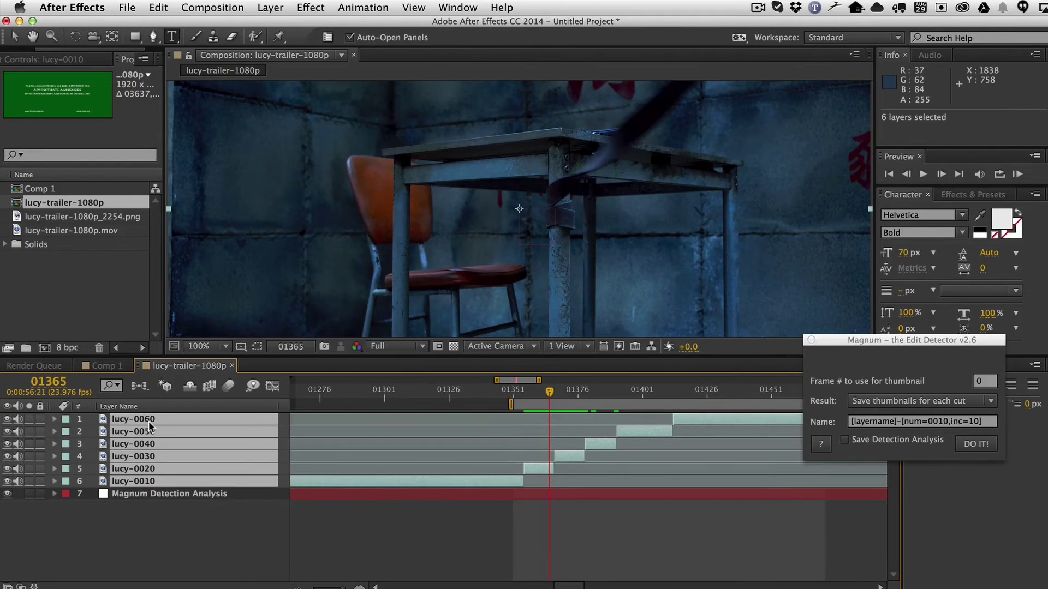
left_click_drag(846, 341, 906, 343)
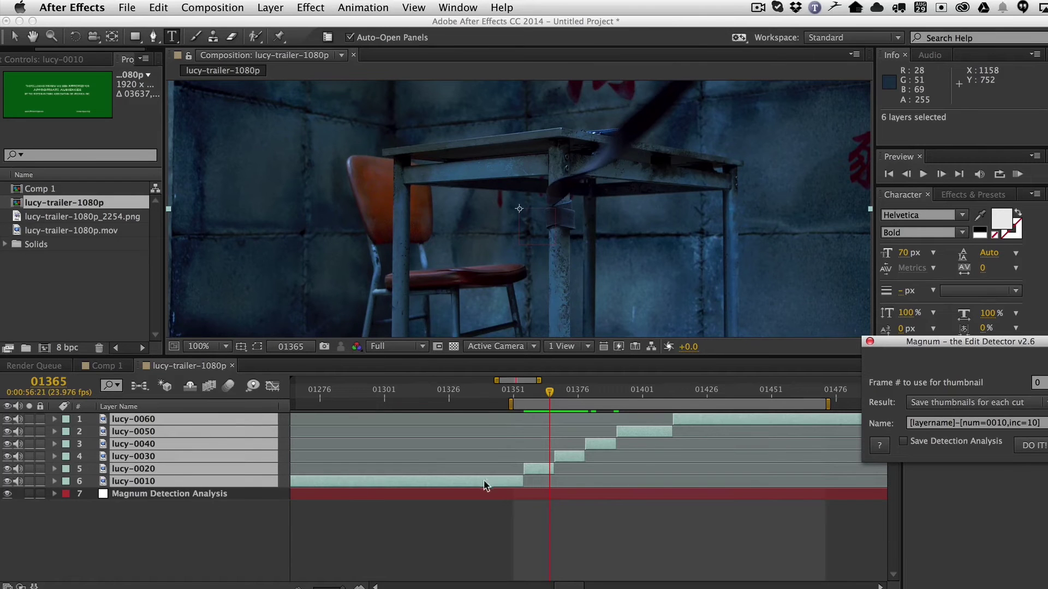
- Trim the start of the lucy-0010 layer to frame 1351
left_click(514, 390)
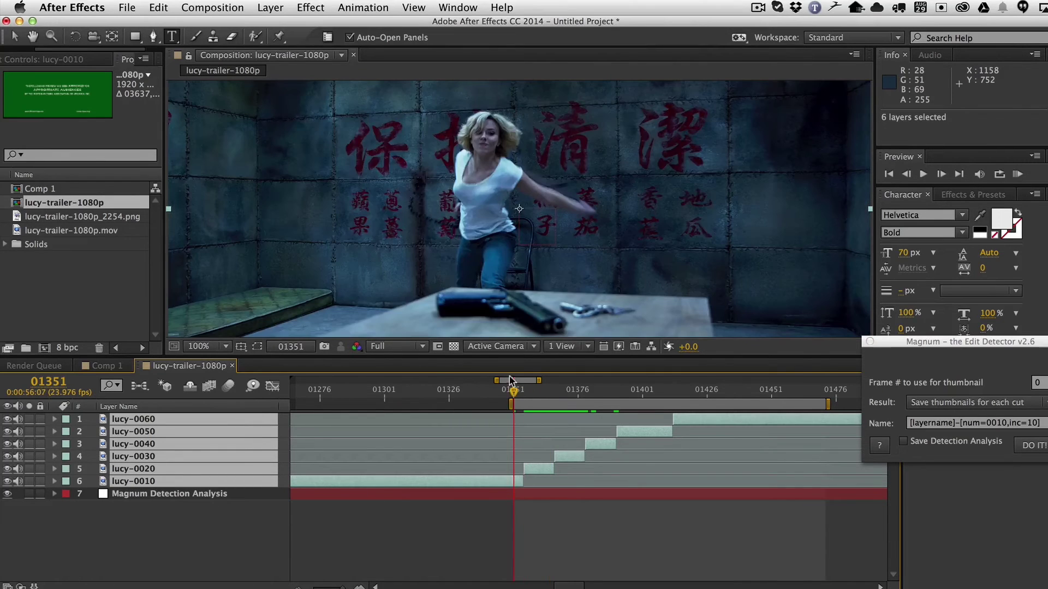
left_click(137, 482)
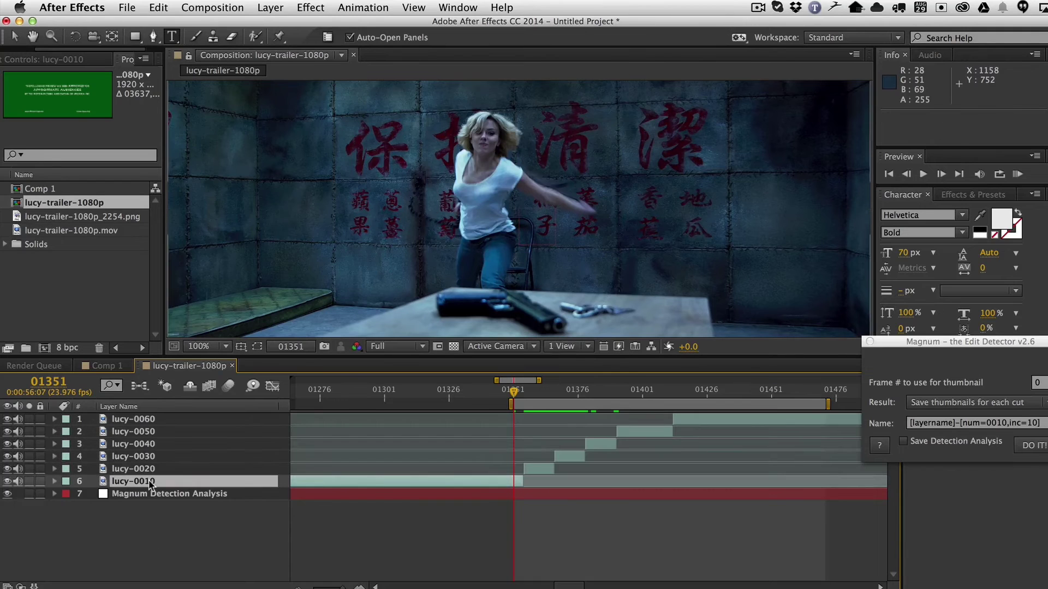
key("alt+bracketleft")
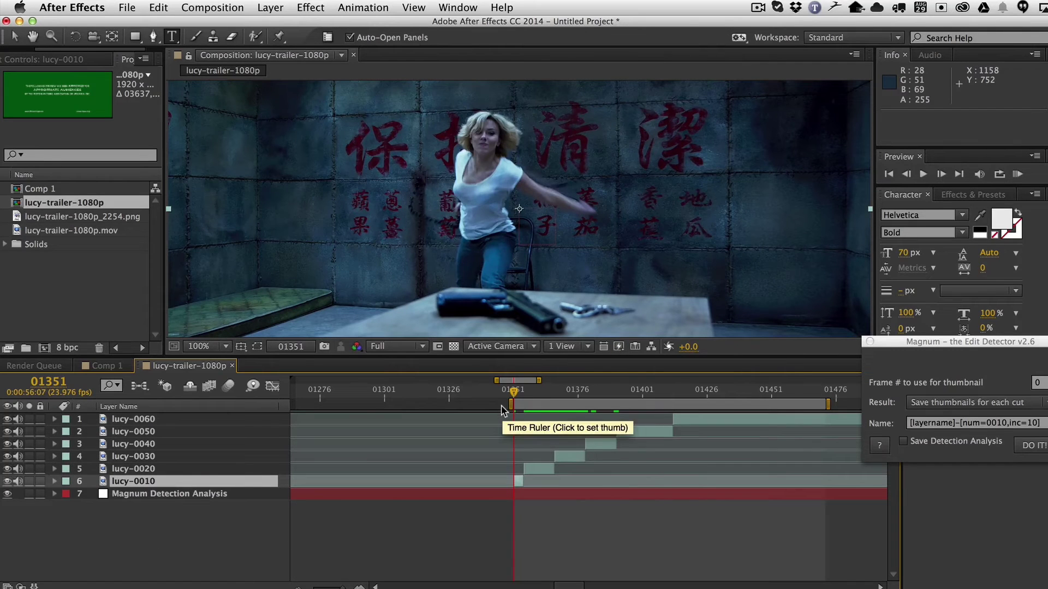
- Export thumbnails for the layers lucy-0010 through lucy-0060 into the Test folder with Magnum
key("equal")
key("equal")
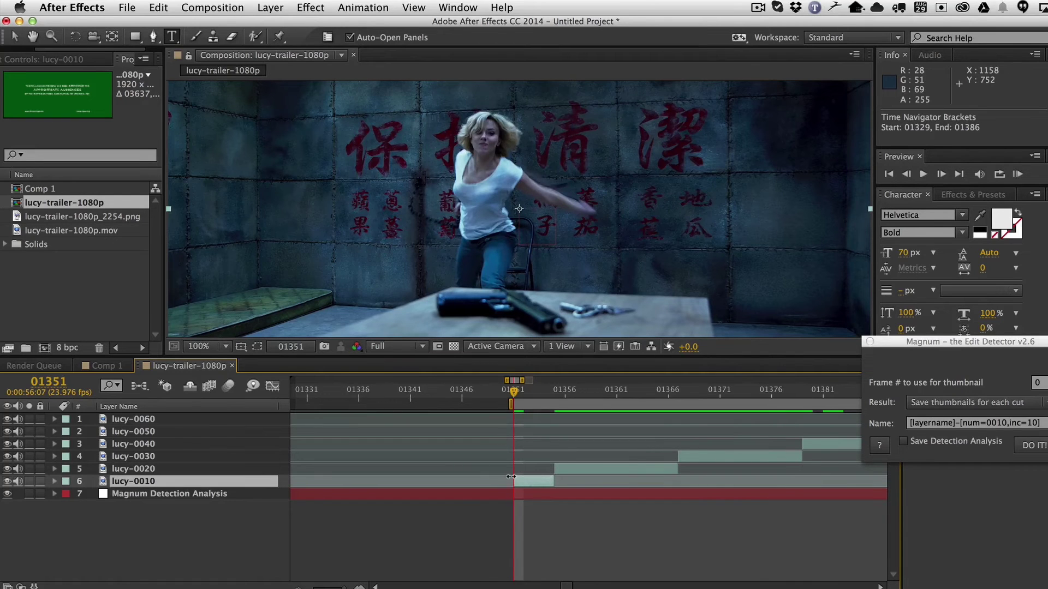
key("minus")
key("minus")
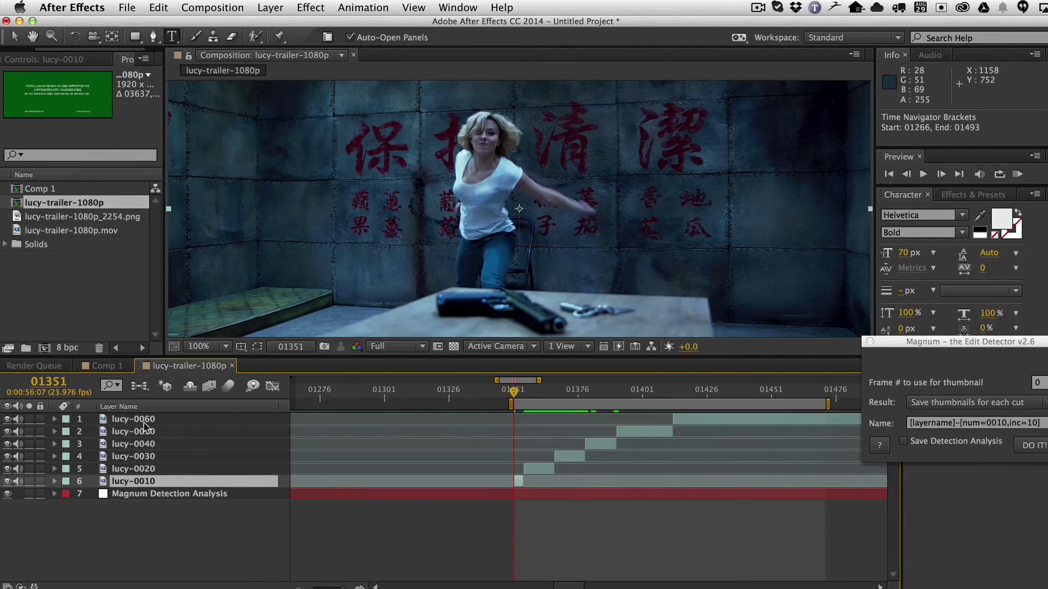
left_click(145, 424, "shift")
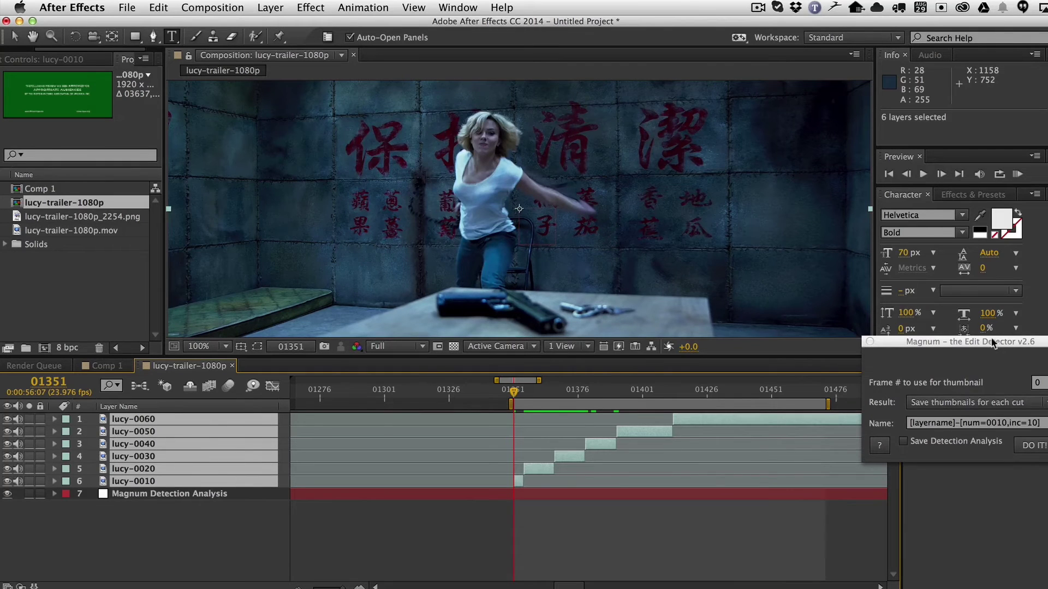
left_click_drag(982, 342, 791, 258)
left_click(843, 363)
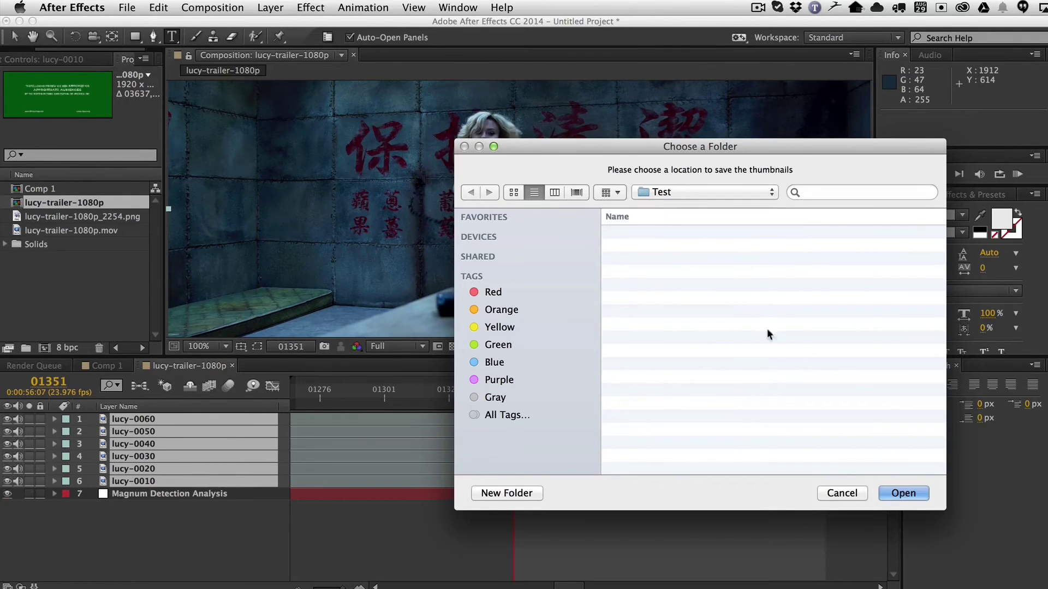
left_click(903, 493)
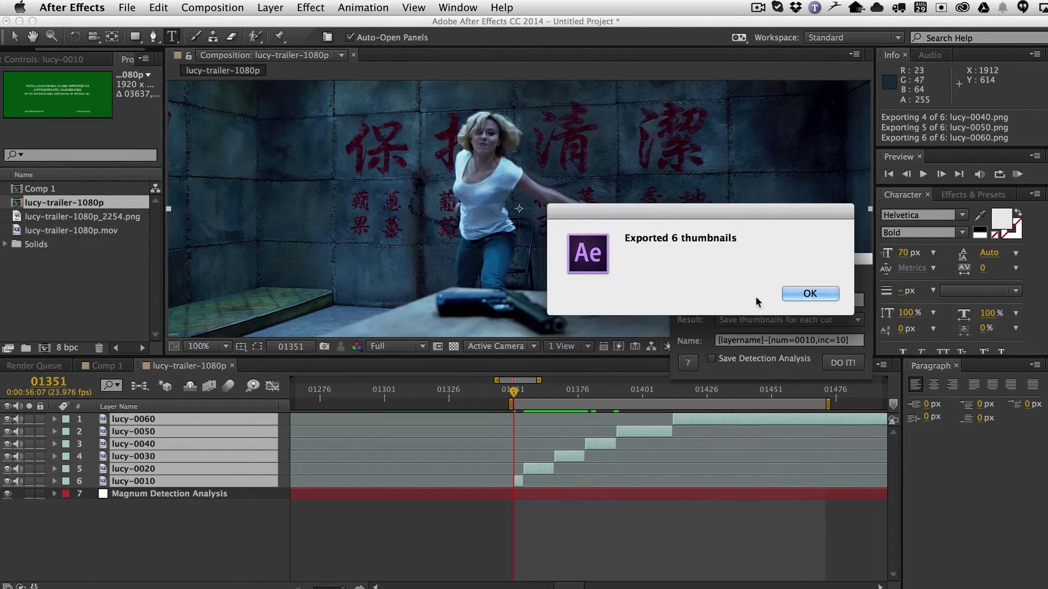
left_click(809, 293)
- Switch to the Test folder in Finder and preview the exported thumbnails, starting with lucy-0010.png
mouse_move(328, 436)
left_click(151, 445)
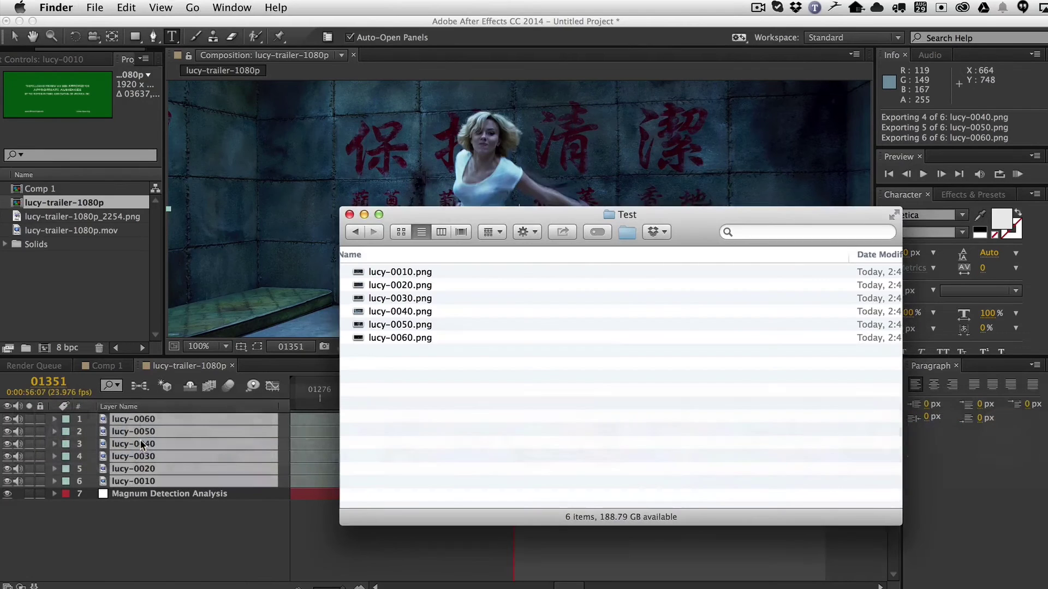
left_click(403, 272)
key("space")
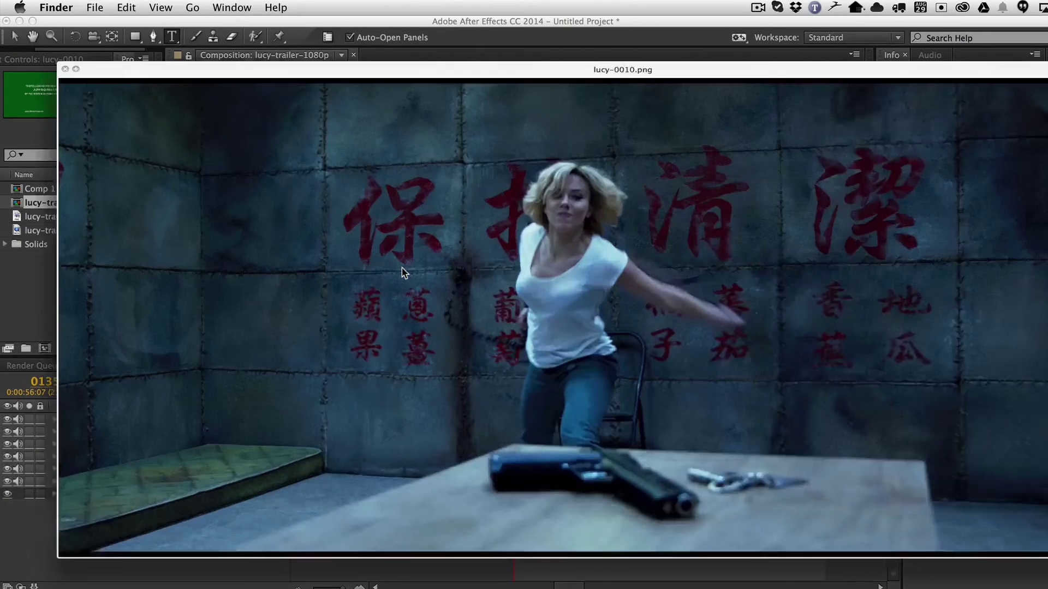
key("Down")
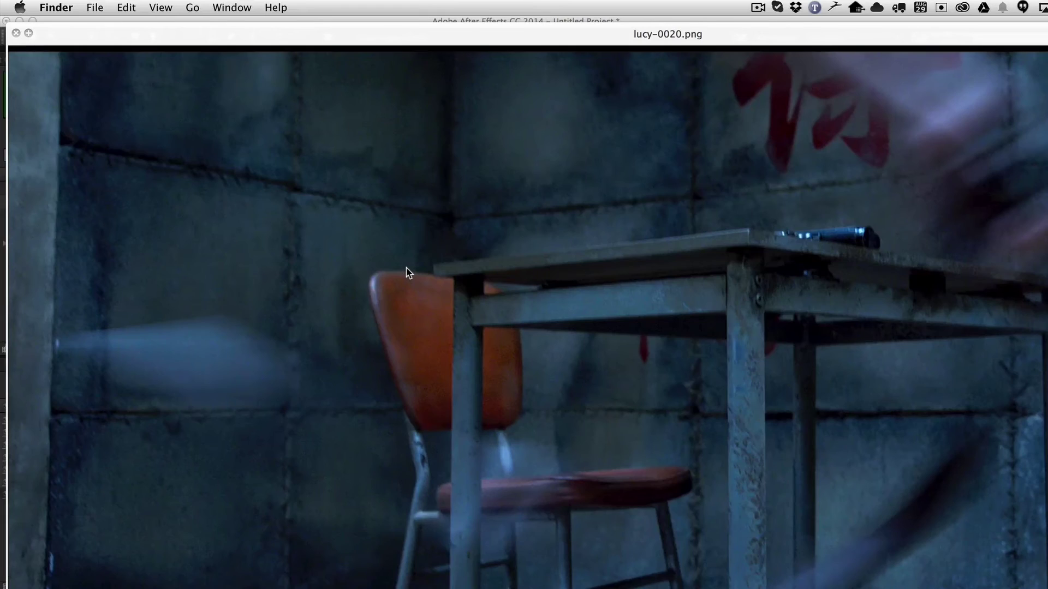
key("Down")
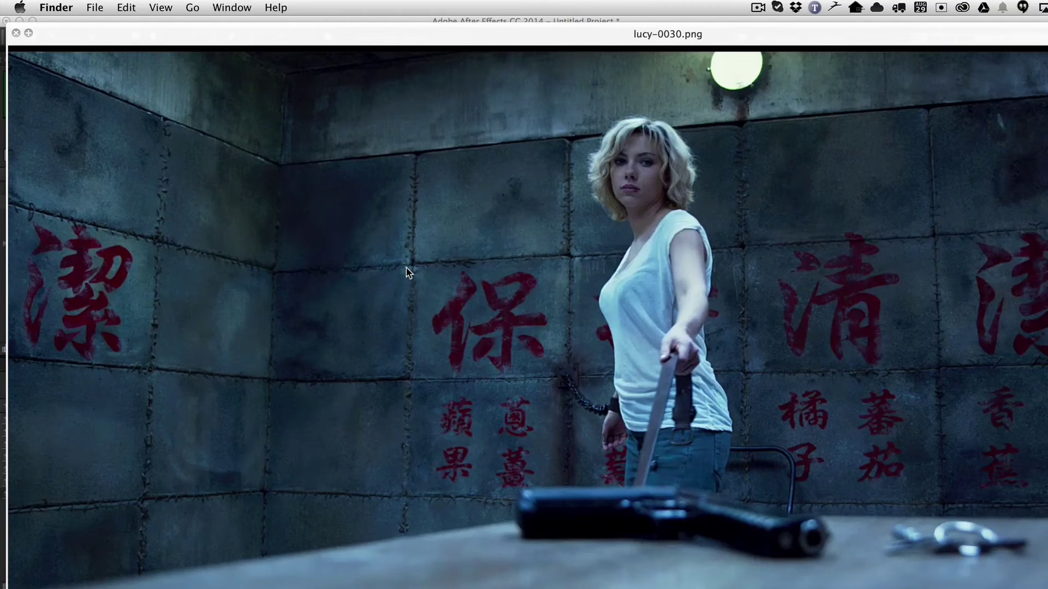
key("Down")
key("Up")
key("Up")
key("Up")
key("space")
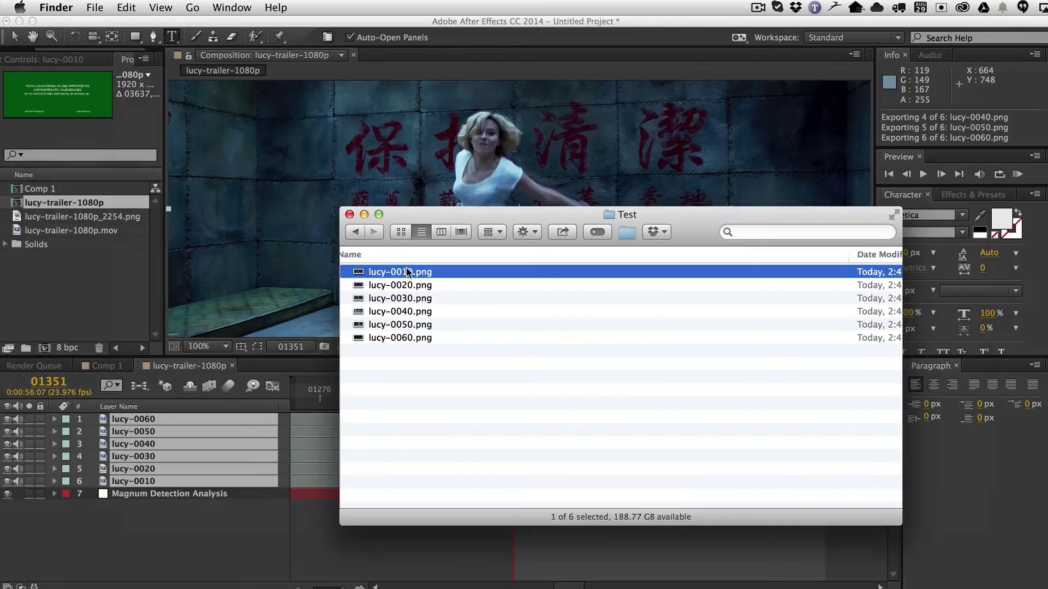
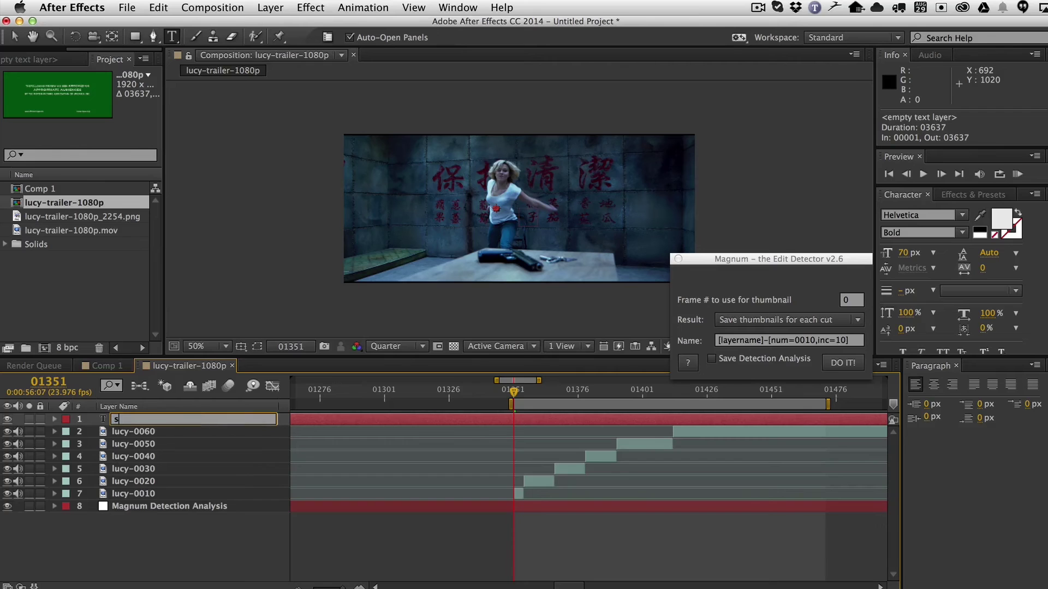
- Name the new empty text layer slate
type("late")
left_click(321, 538)
left_click(124, 423)
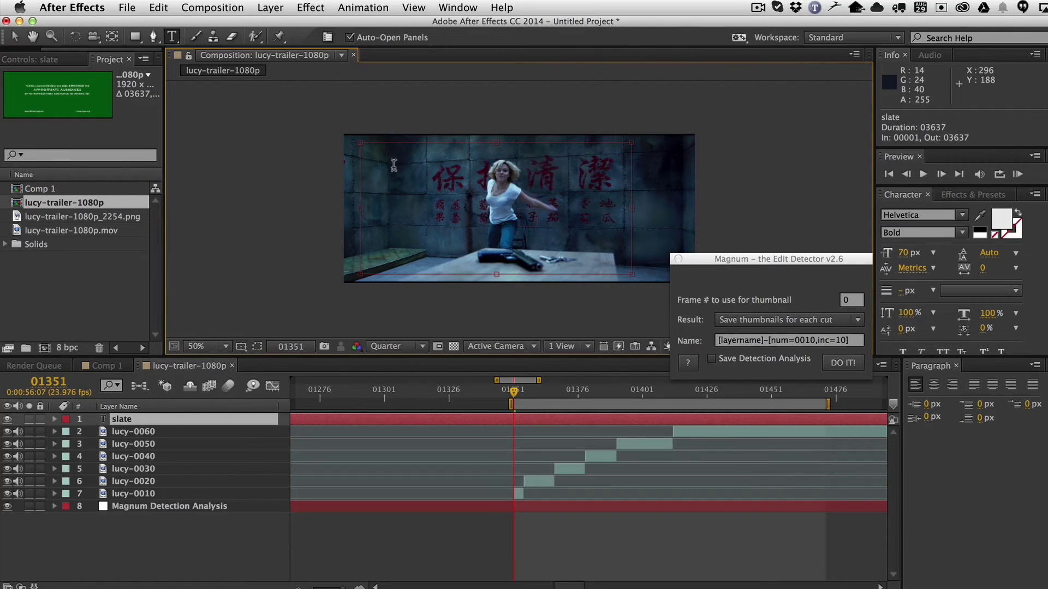
- Write Shot: [layerName] as the first line of the slate text in the composition
left_click(394, 165)
type("Shot: [layername")
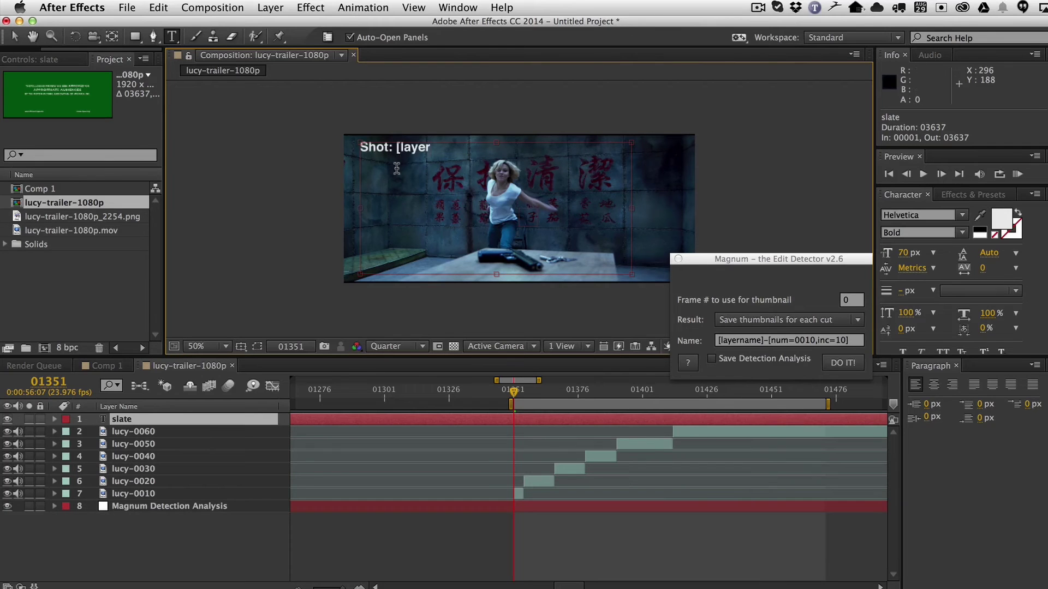
key("BackSpace")
key("BackSpace")
key("BackSpace")
type("Name")
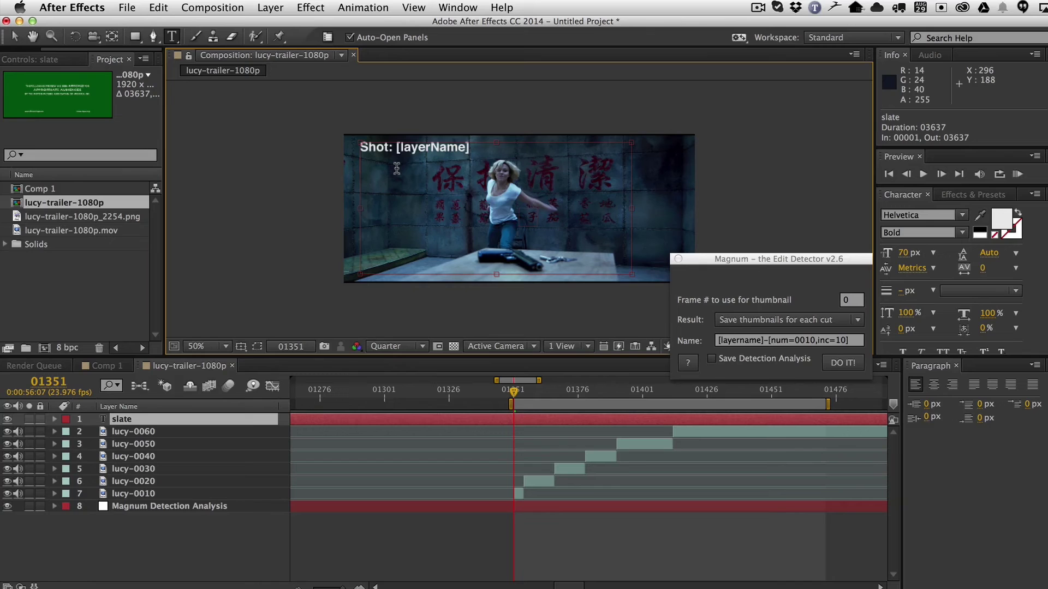
- Add a second line reading Length: [layerLength] to the slate text
key("Return")
type("Length")
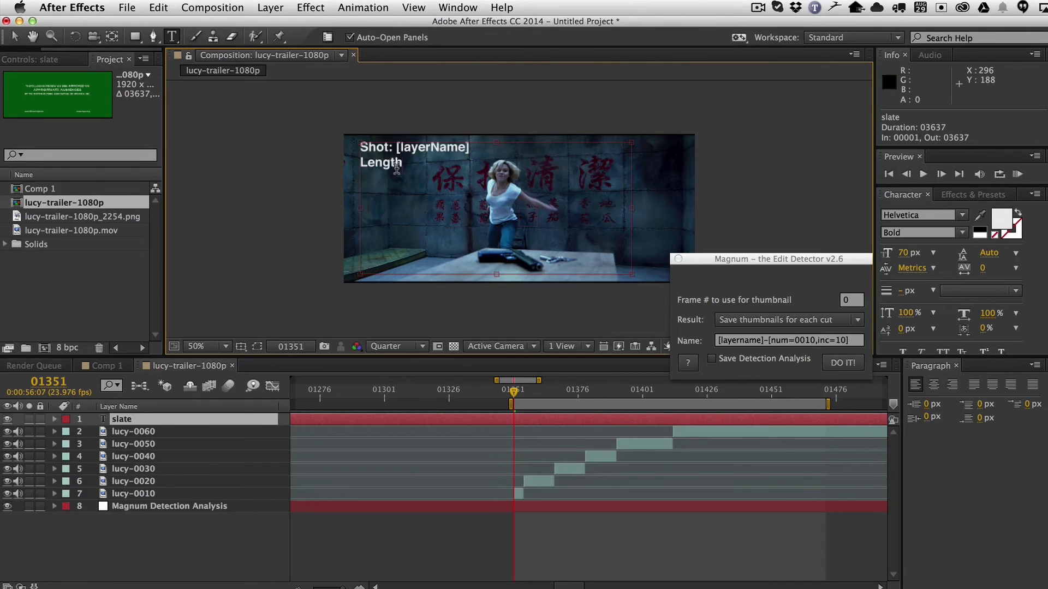
type(": [")
type("le")
type("yer")
type("Length")
type("]")
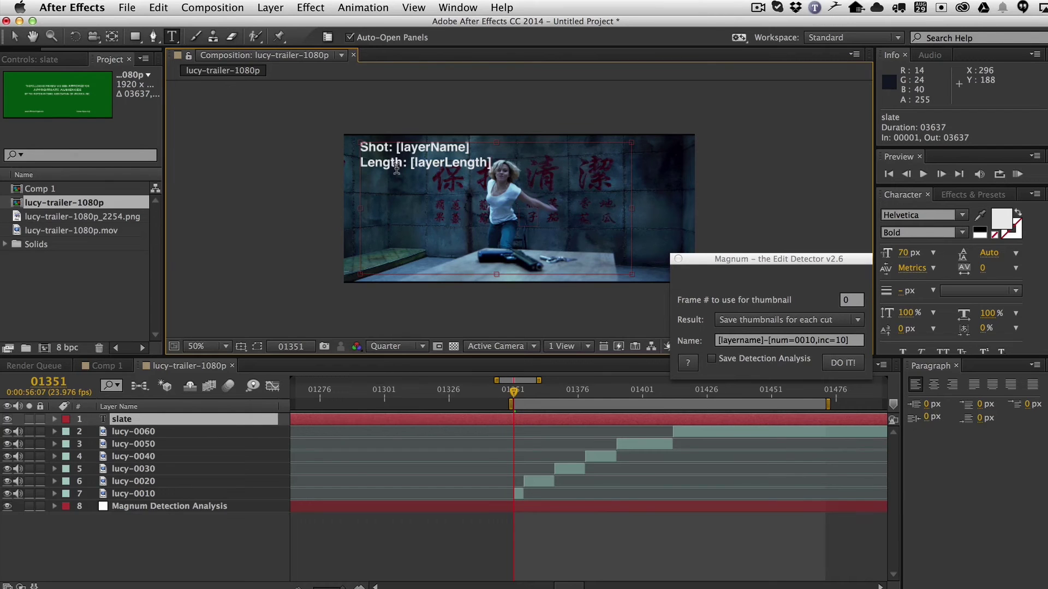
- Try extending the slate's length keyword with Frame and restore it to [layerLength]
type("Frame")
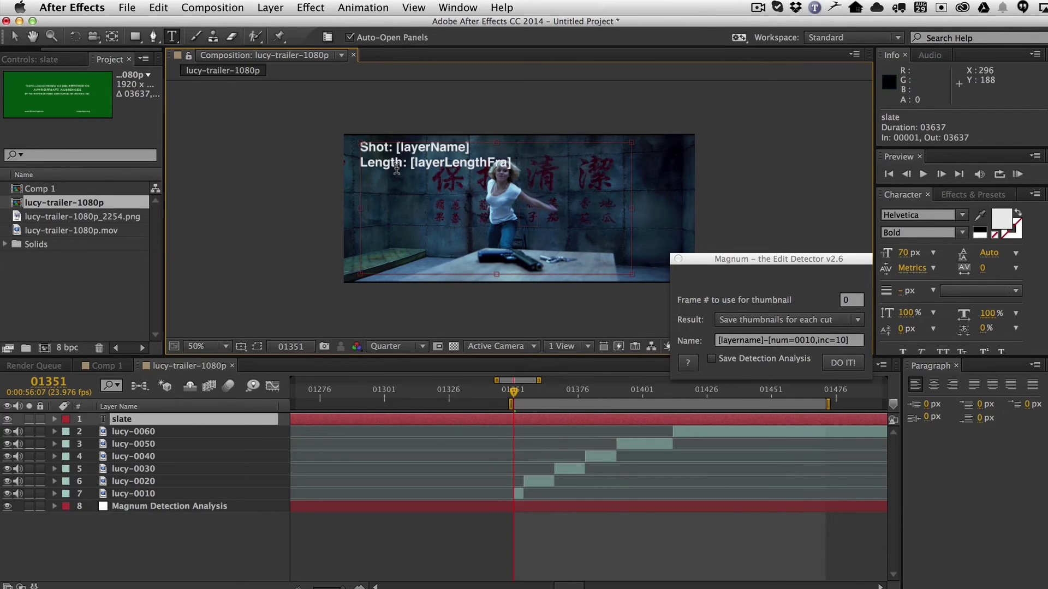
key("BackSpace")
key("BackSpace")
key("BackSpace")
key("BackSpace")
key("BackSpace")
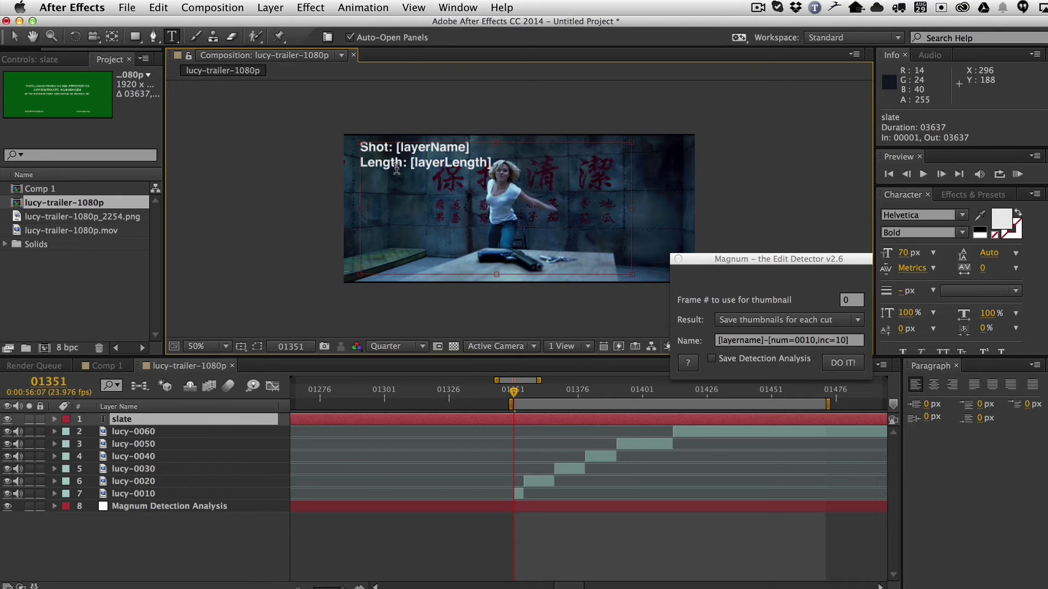
- Add Aug 29 below a blank line in the slate text and set the layer's font style to Regular
type("Aug 29")
left_click(192, 524)
left_click(137, 431)
left_click(138, 420)
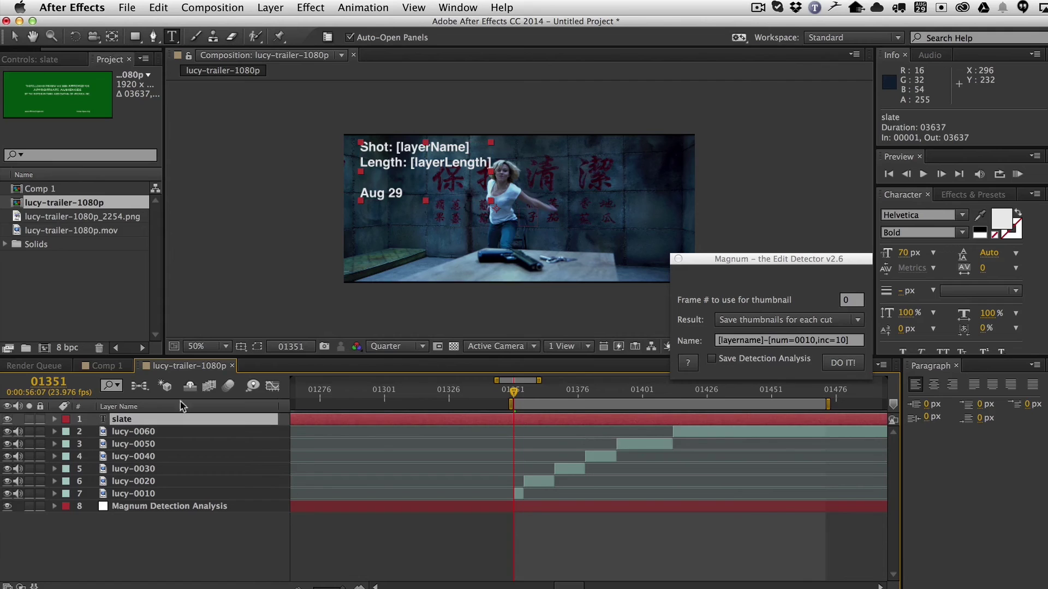
left_click(961, 233)
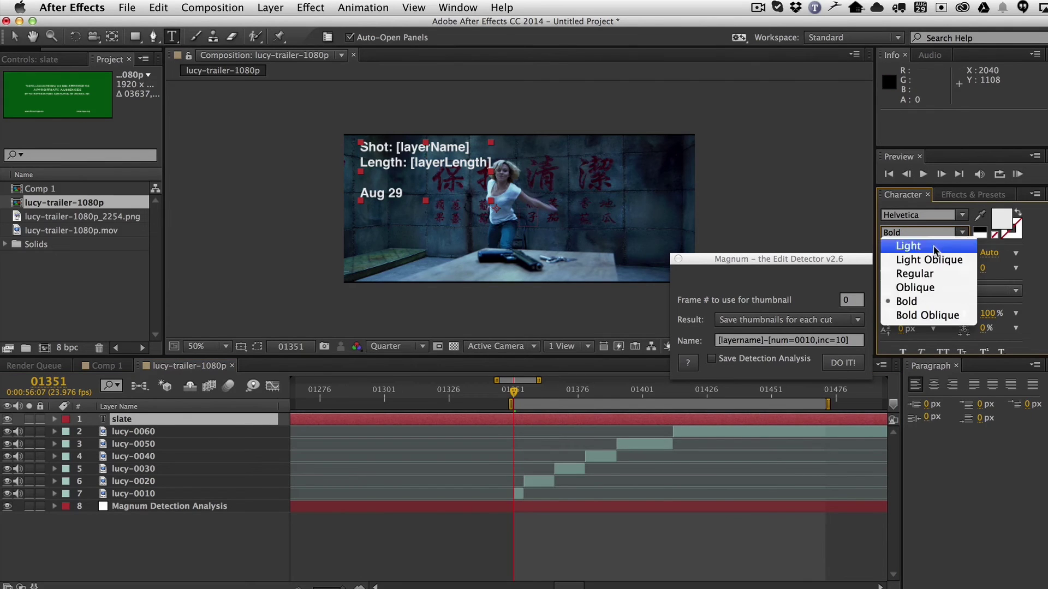
left_click(905, 274)
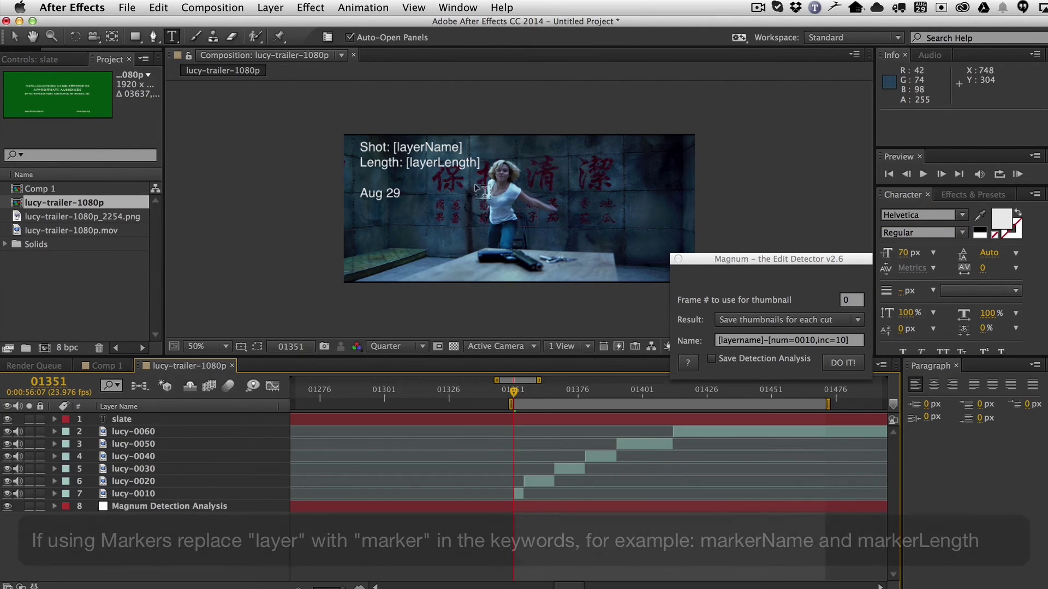
- Export thumbnails with Magnum for the slate layer together with the layers lucy-0010 through lucy-0060
left_click(140, 420)
left_click(145, 493, "shift")
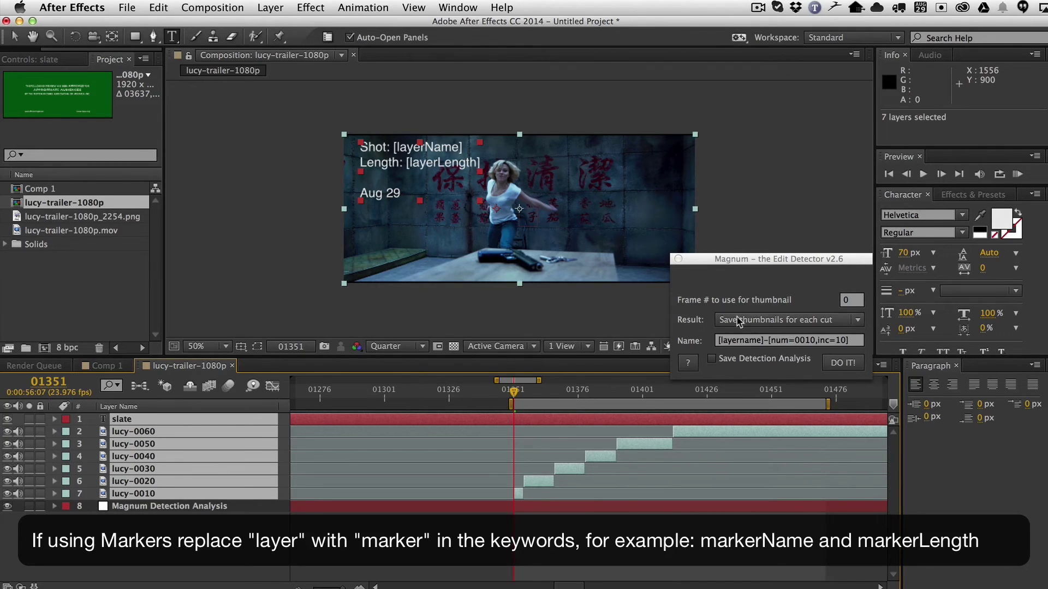
left_click(848, 364)
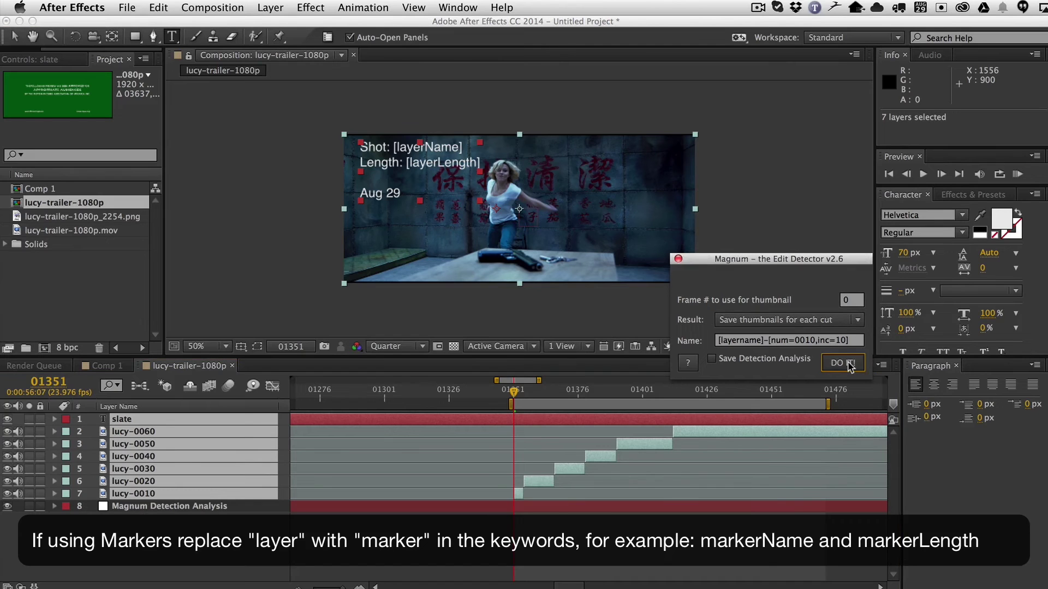
left_click(848, 364)
left_click(904, 493)
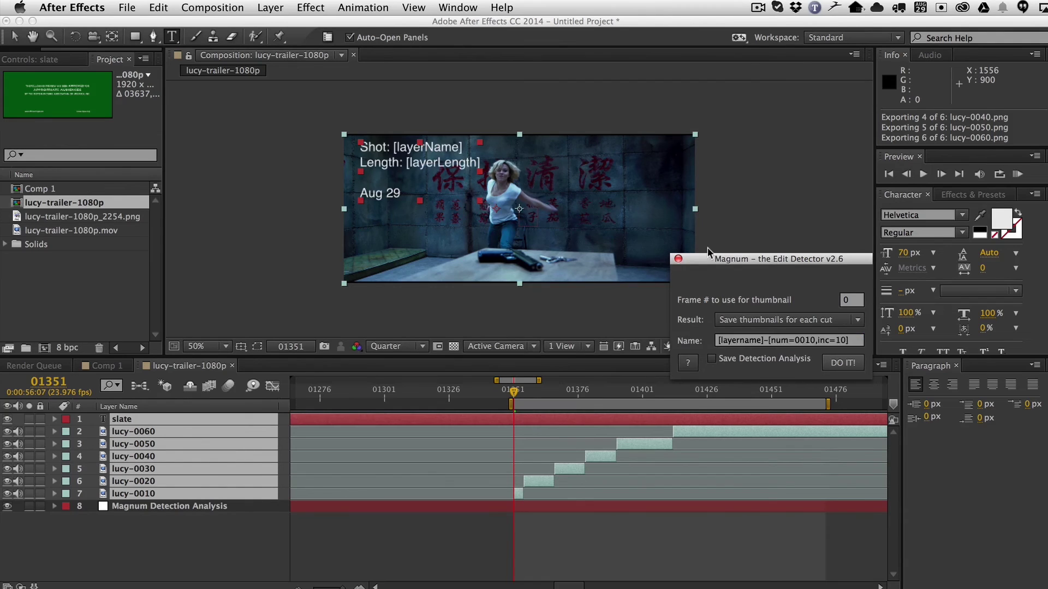
left_click(810, 294)
- Switch to the Test folder in Finder and preview the slate text on thumbnails lucy-0010.png through lucy-0060.png
mouse_move(173, 438)
left_click(129, 436)
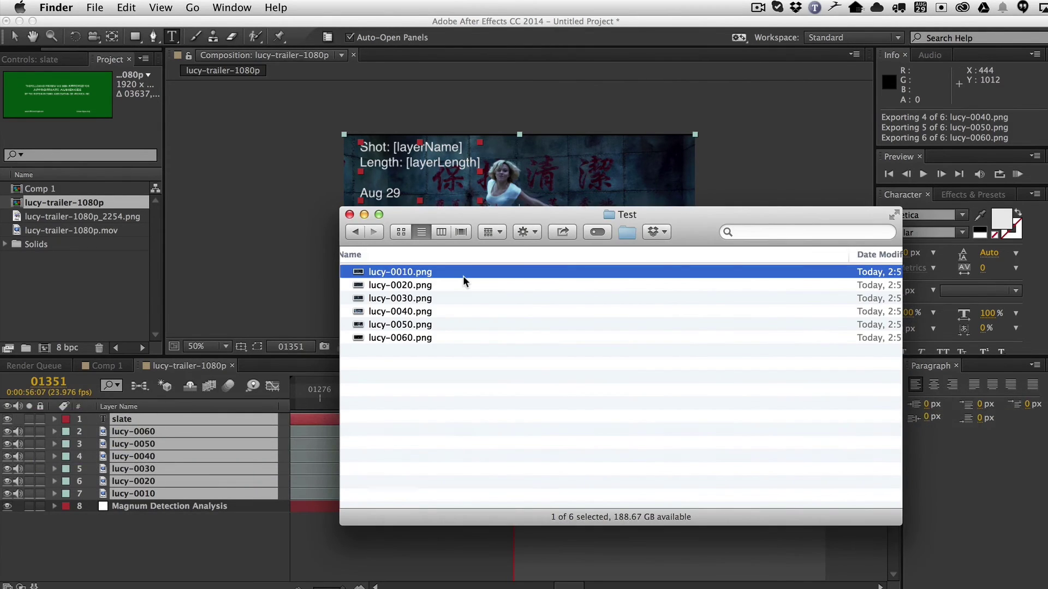
key("space")
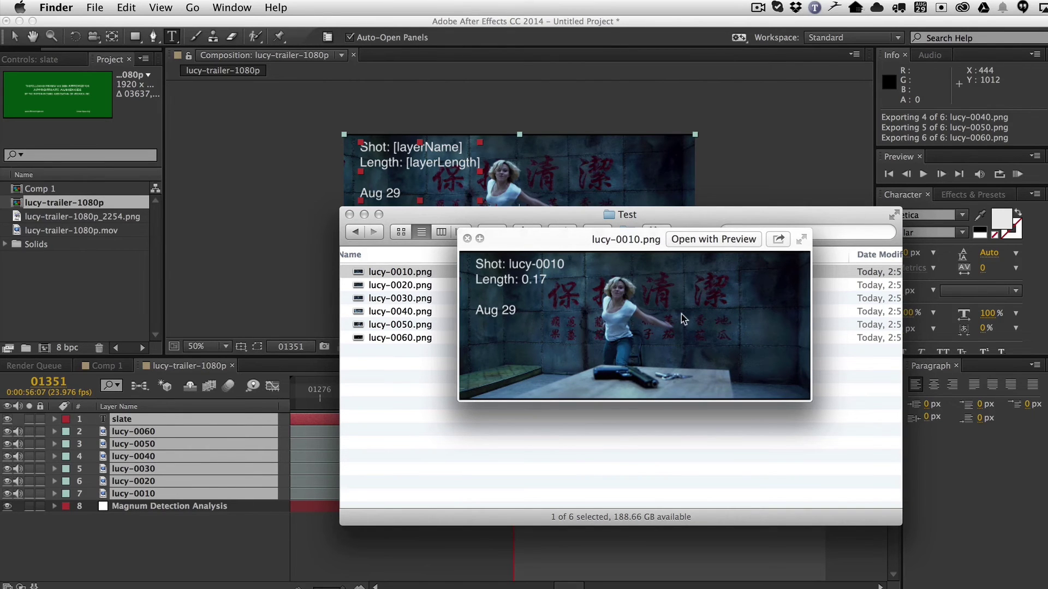
key("Down")
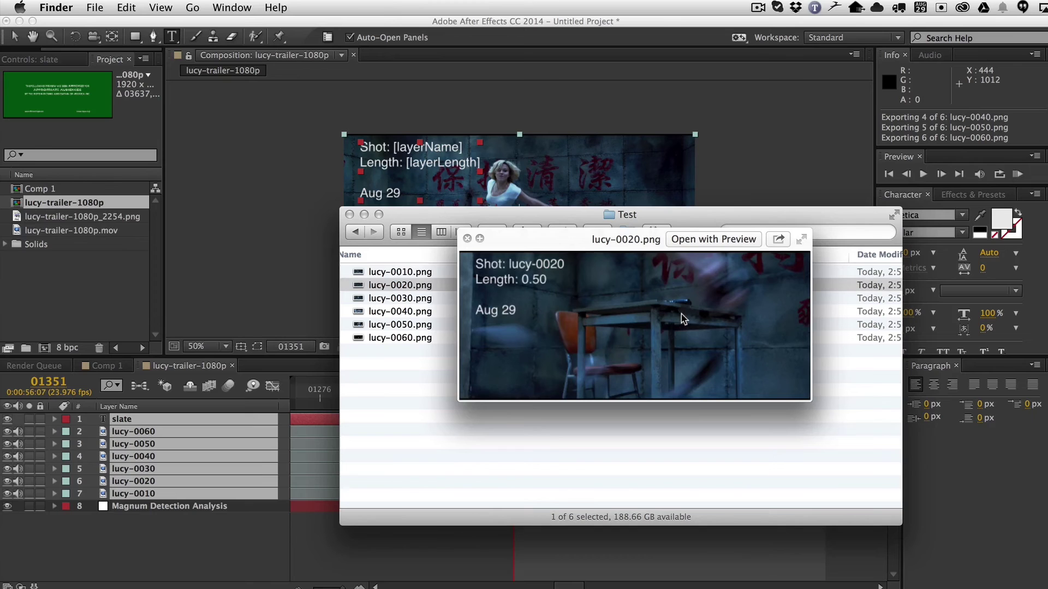
key("Down")
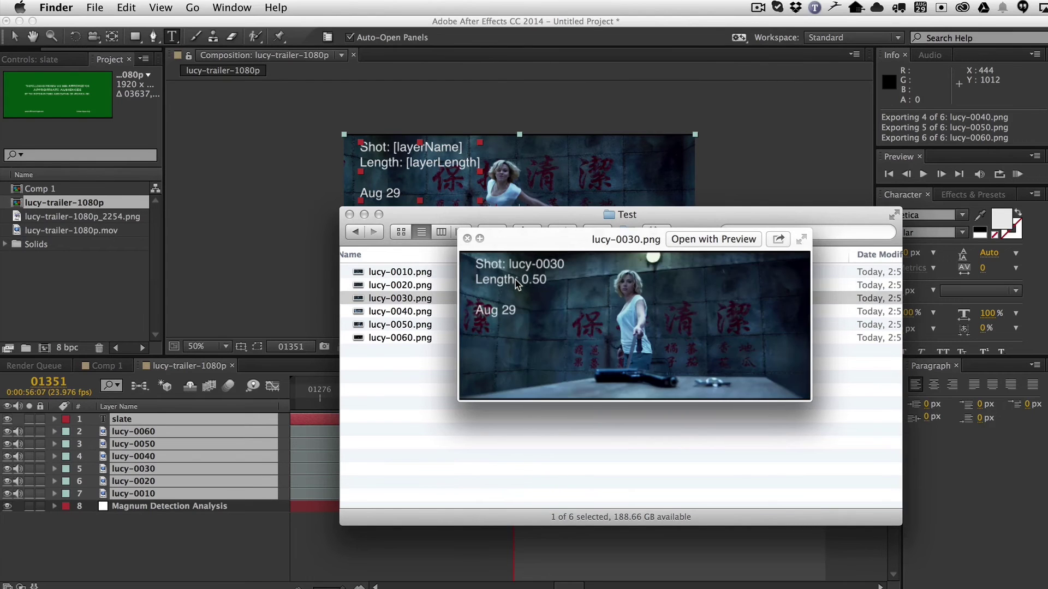
key("Down")
key("Down")
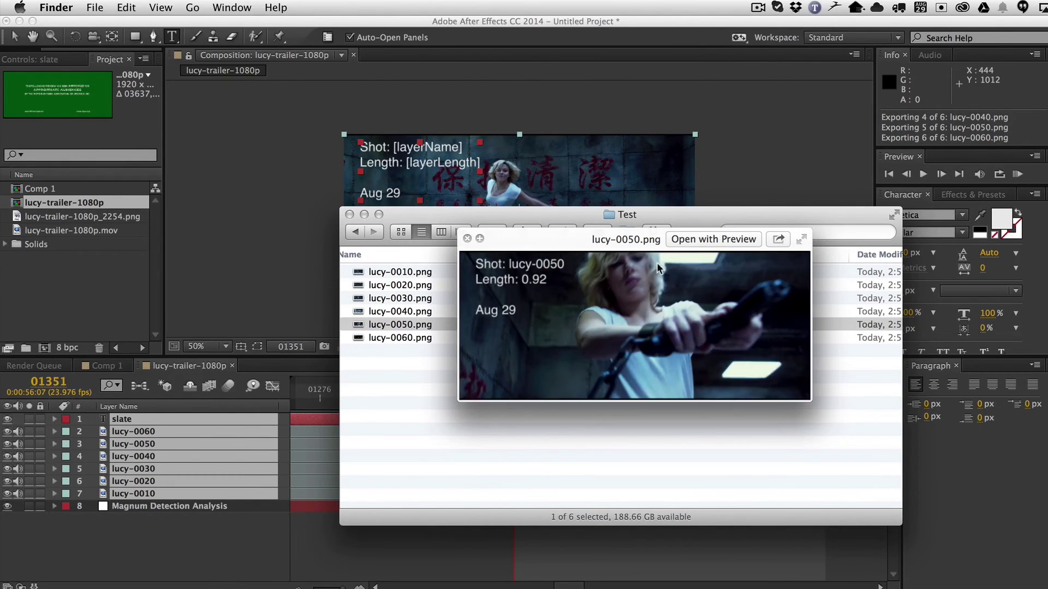
key("Down")
key("Up")
key("Up")
key("Up")
key("Up")
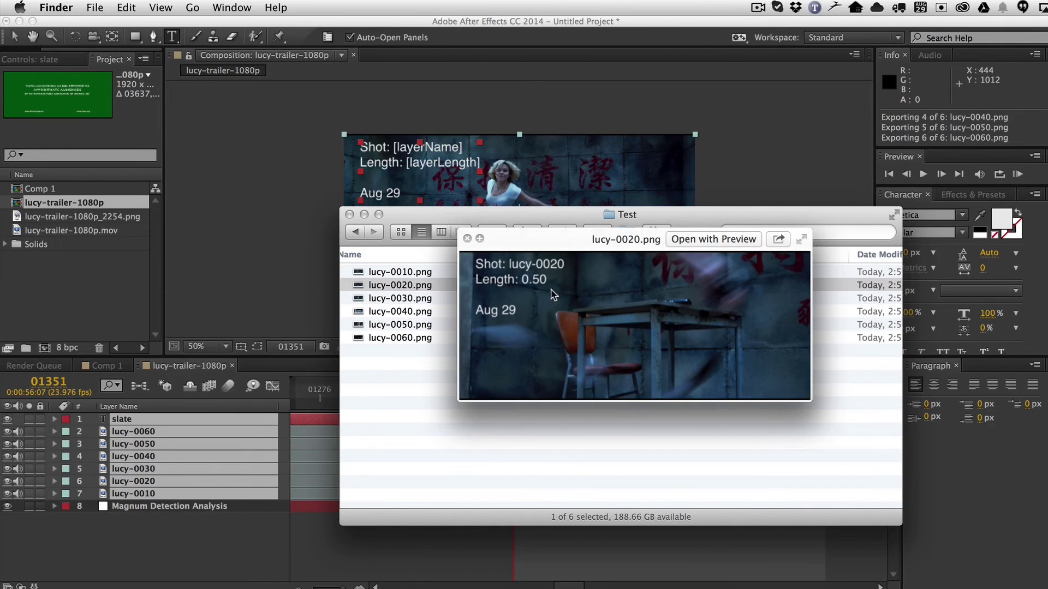
key("space")
- Return to After Effects and change the slate's length keyword to [layerLengthFrames]
left_click(266, 294)
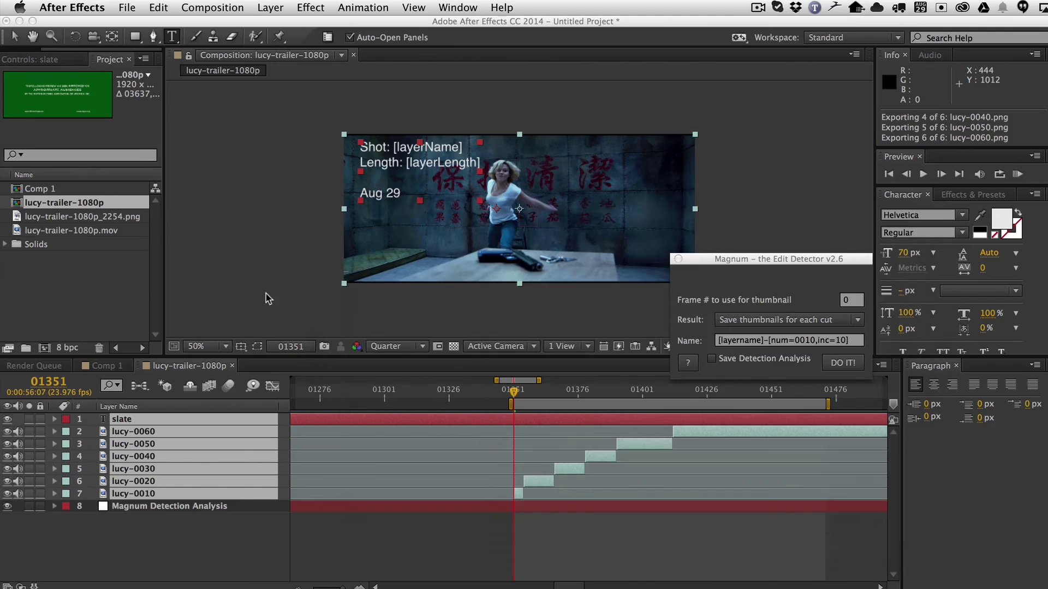
left_click(465, 159)
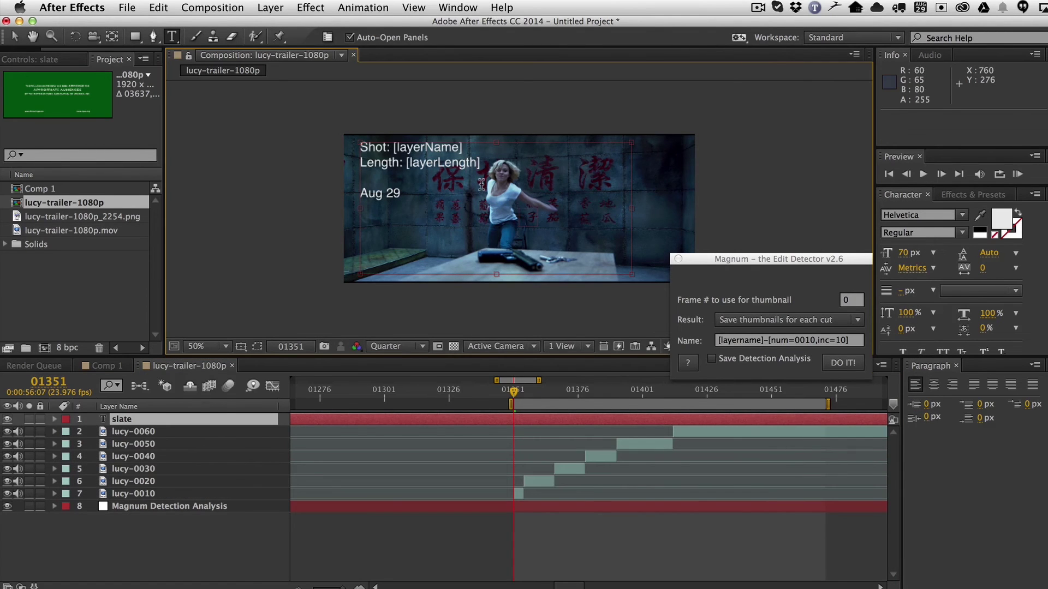
left_click(480, 163)
type("frames")
key("BackSpace")
key("BackSpace")
key("BackSpace")
key("BackSpace")
key("BackSpace")
key("BackSpace")
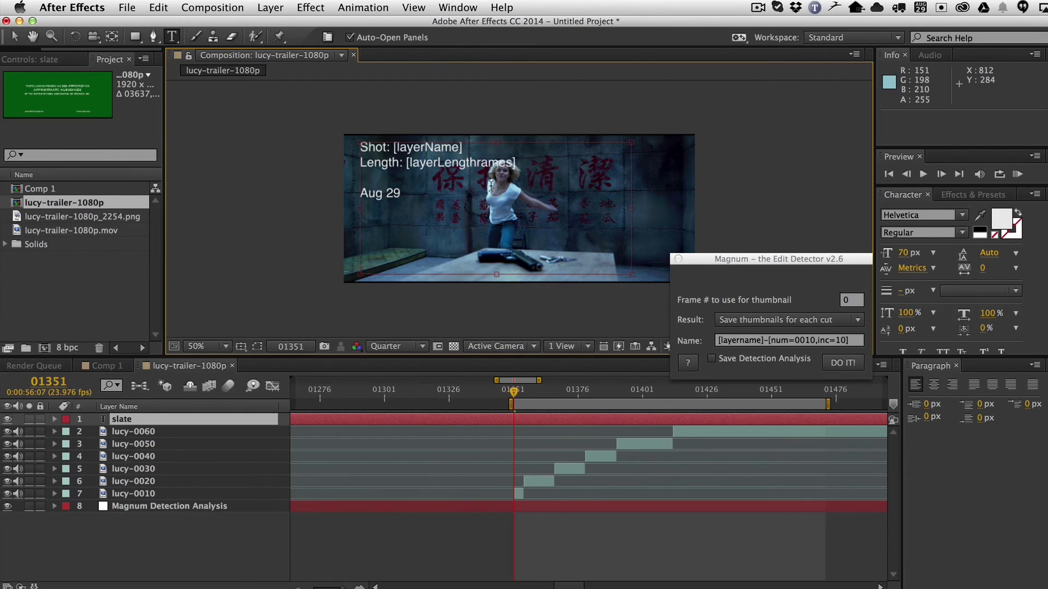
type("Frames")
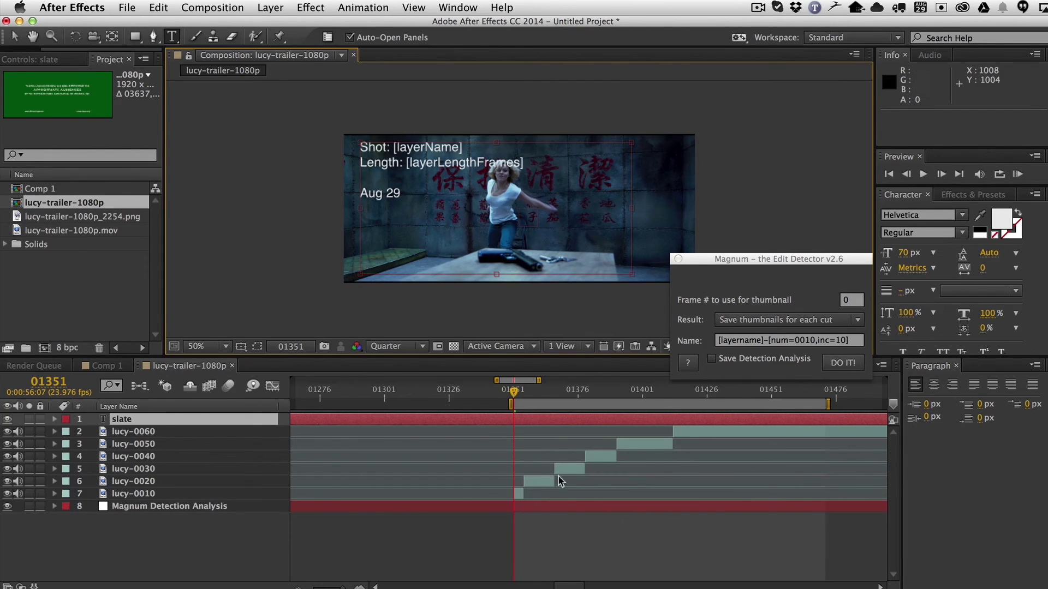
- Export thumbnails with Magnum again for the slate layer together with the layers lucy-0010 through lucy-0060
left_click(164, 490, "shift")
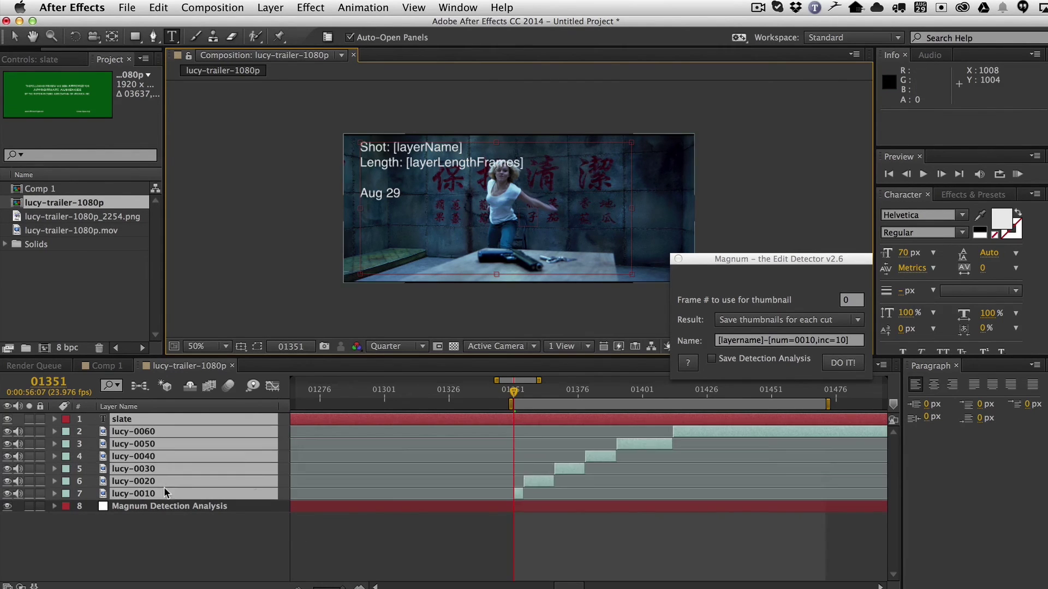
left_click(843, 363)
left_click(903, 494)
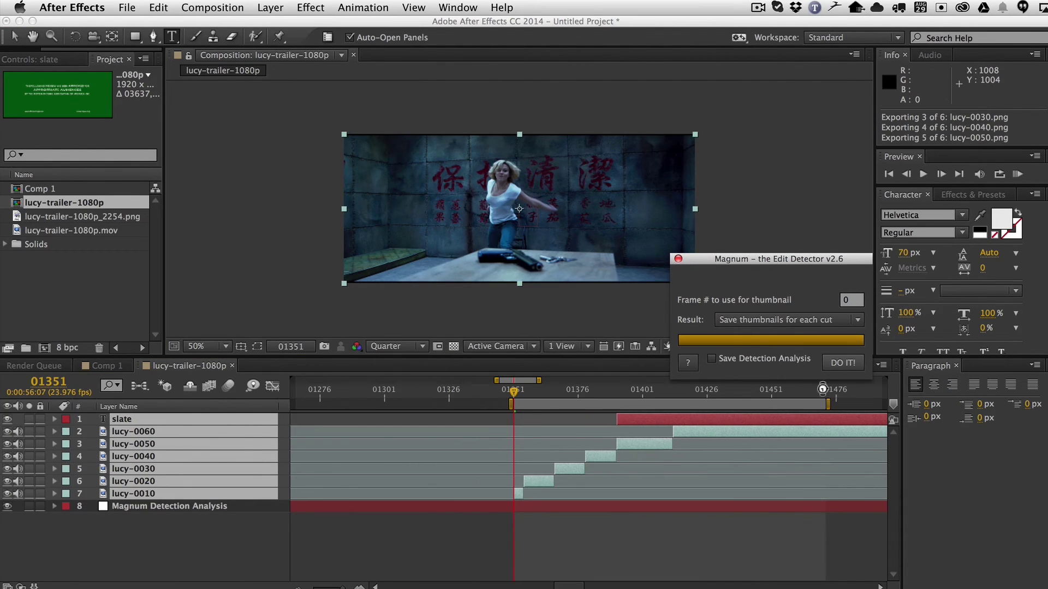
left_click(821, 288)
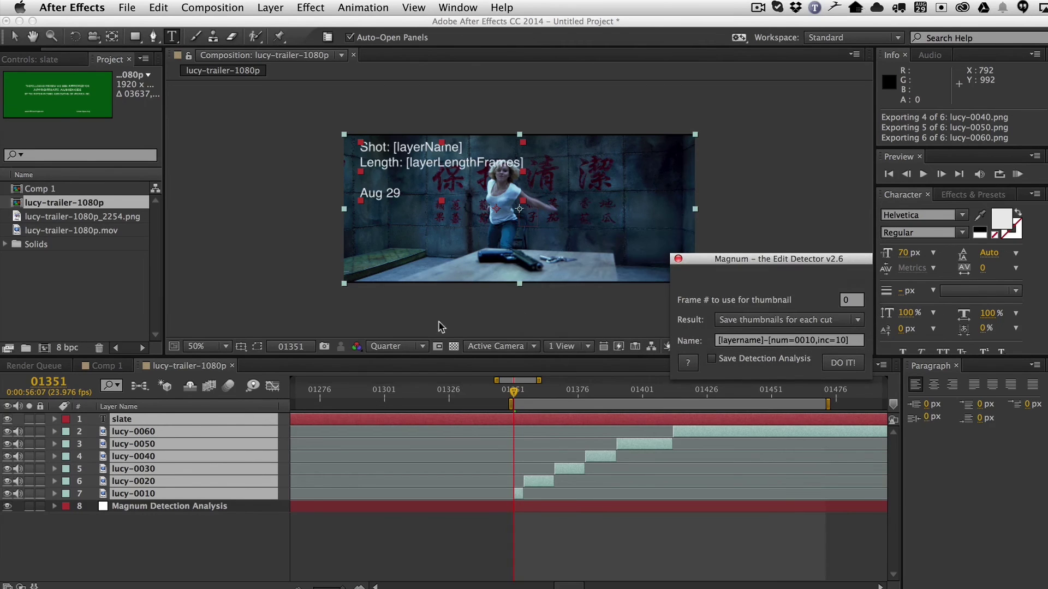
- Switch to the Test folder in Finder and preview the frame lengths in the slates of lucy-0010.png through lucy-0060.png
left_click(129, 434)
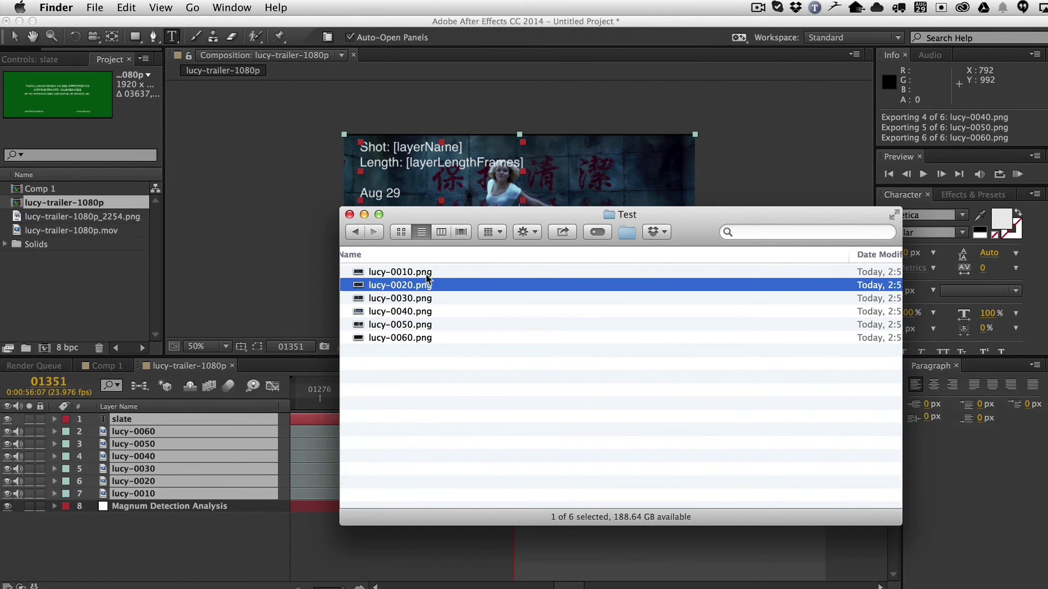
key("Up")
key("space")
key("Down")
key("Down")
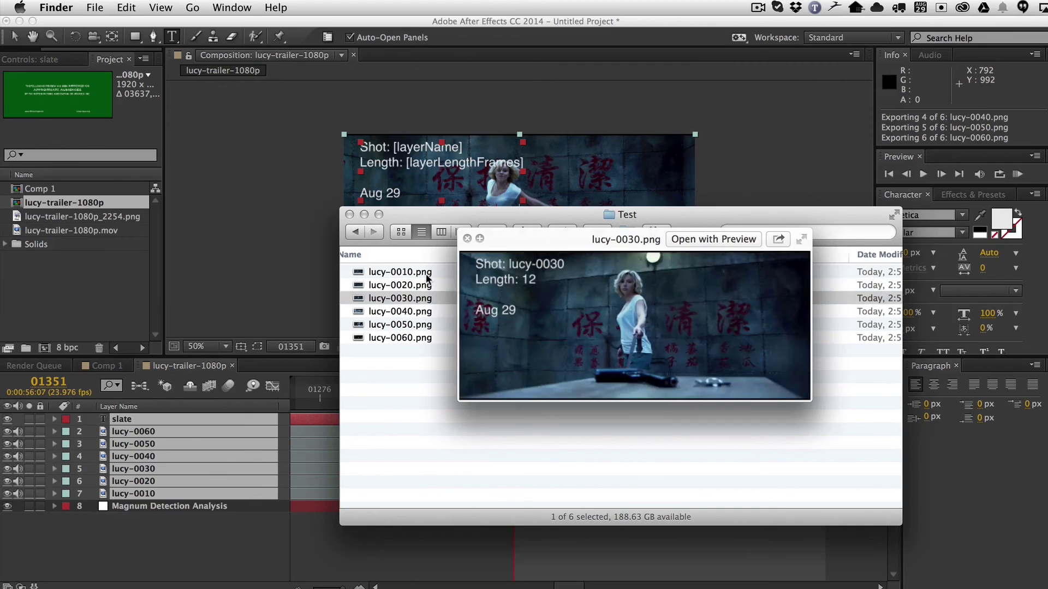
key("Down")
key("Down")
key("Down")
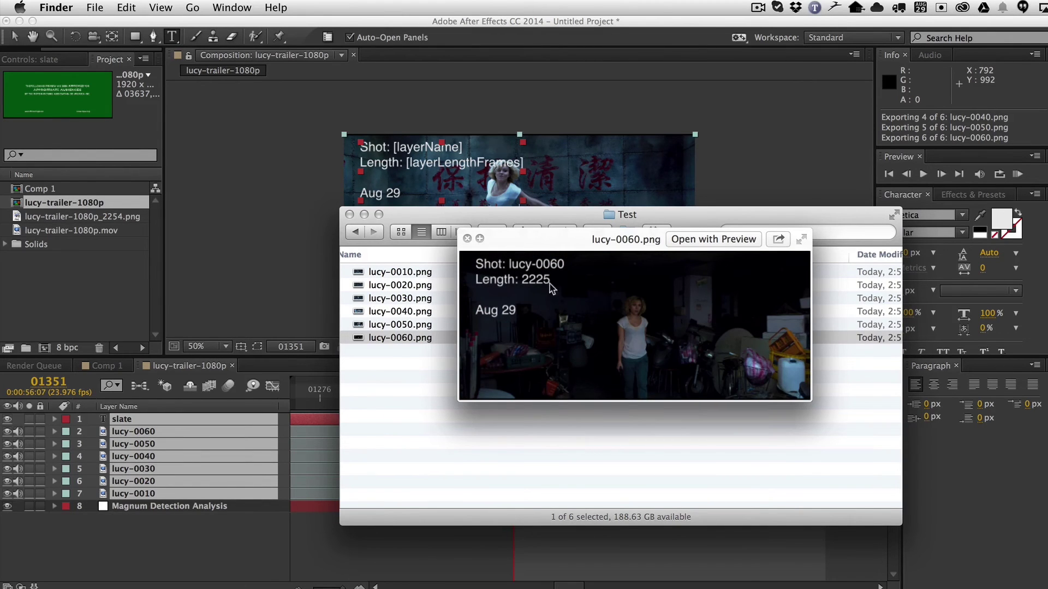
key("space")
- Bring the Finder's Test folder to the front and place export_template.txt in it alongside the thumbnails
key("super+Tab")
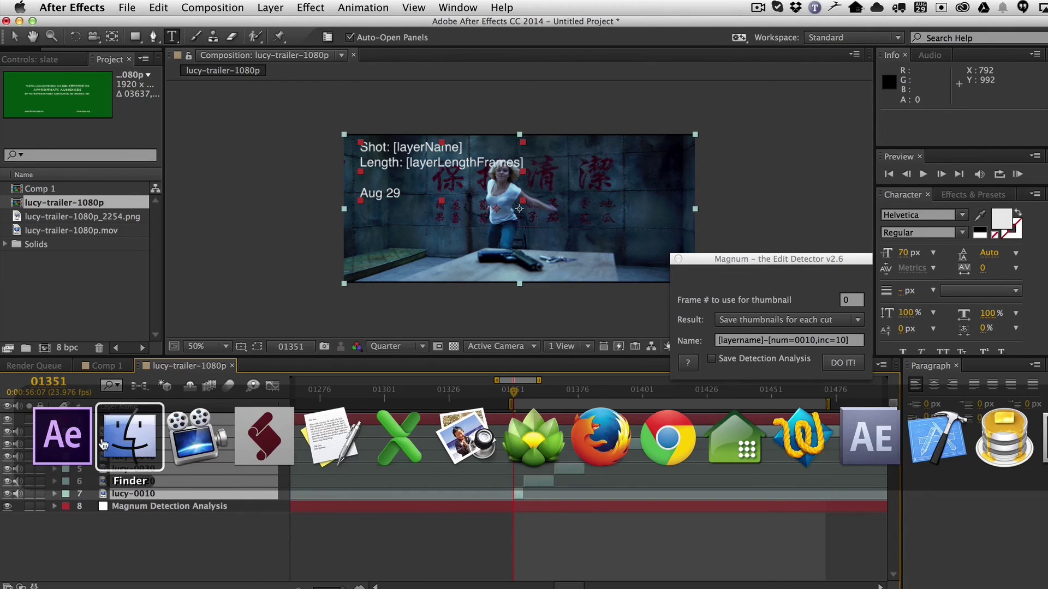
left_click(113, 441)
left_click(418, 394)
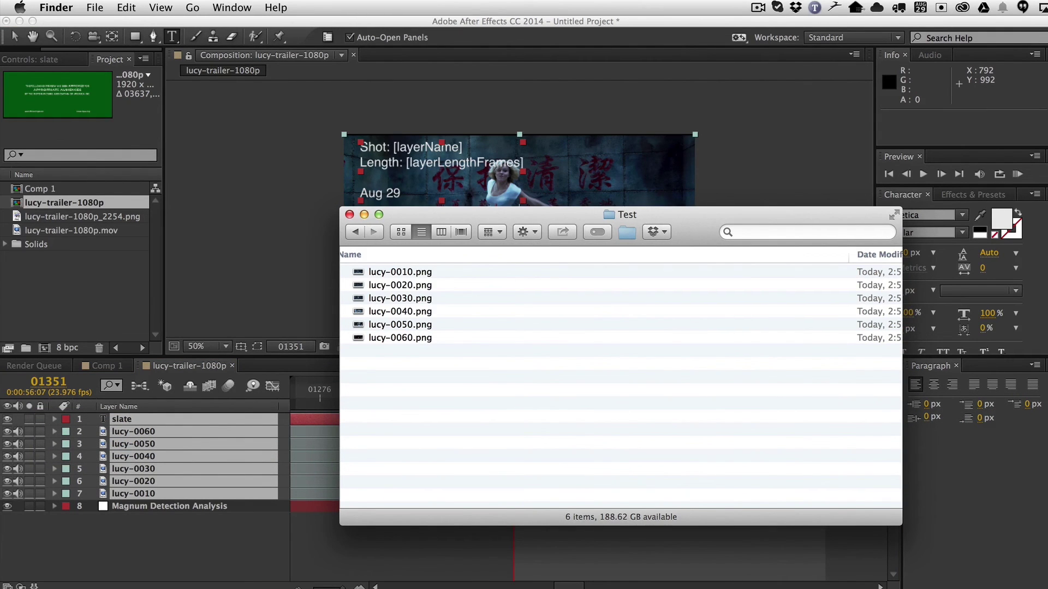
left_click_drag(524, 584, 557, 404)
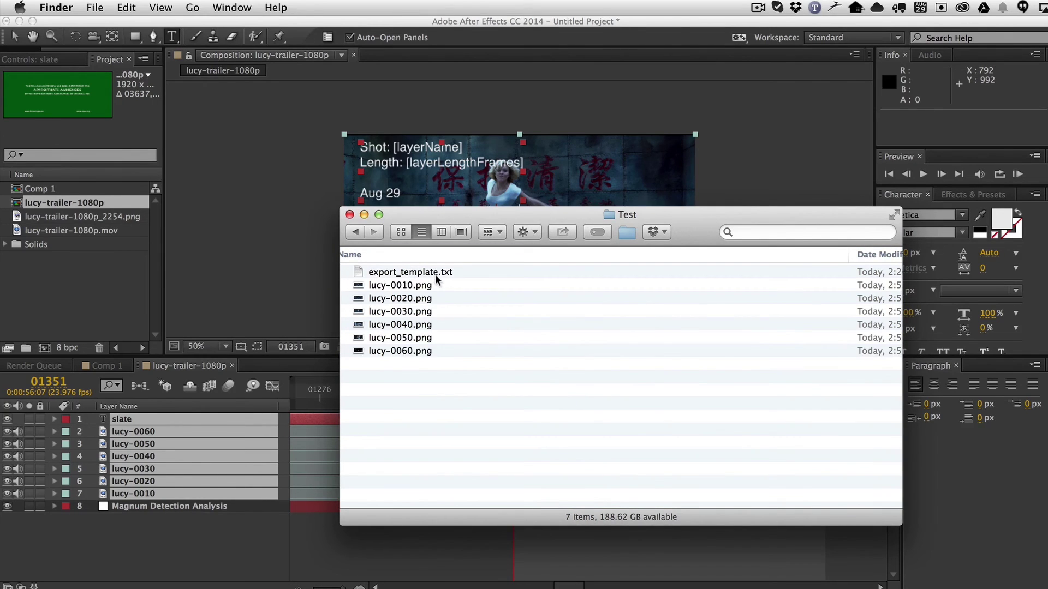
- Open export_template.txt in TextEdit, enter [layerName], [layerLengthFrames] and [layerInPoint] separated by tabs, then save and close it
left_click(410, 276)
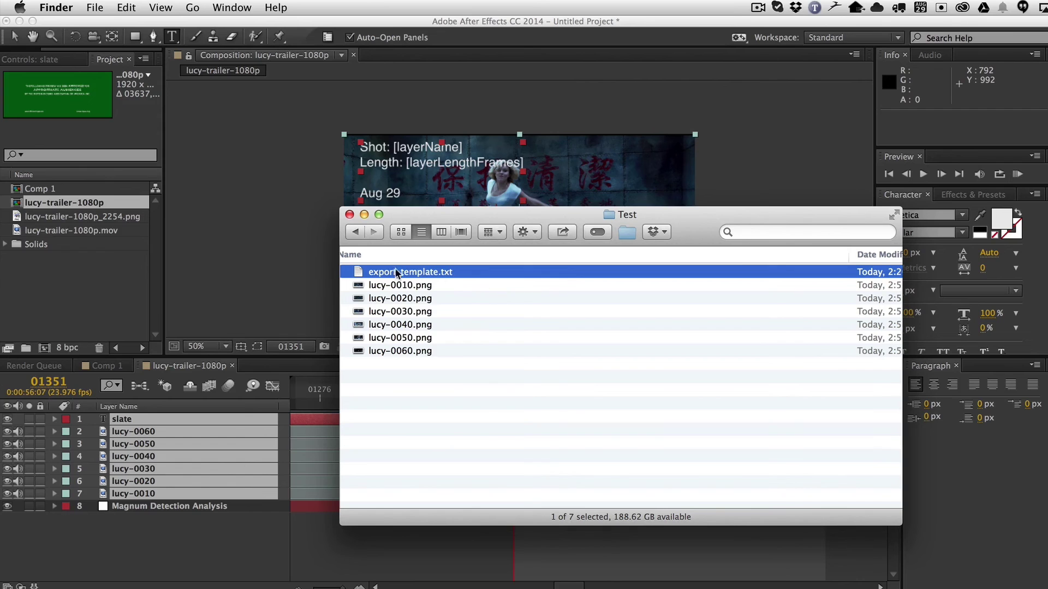
double_click(415, 273)
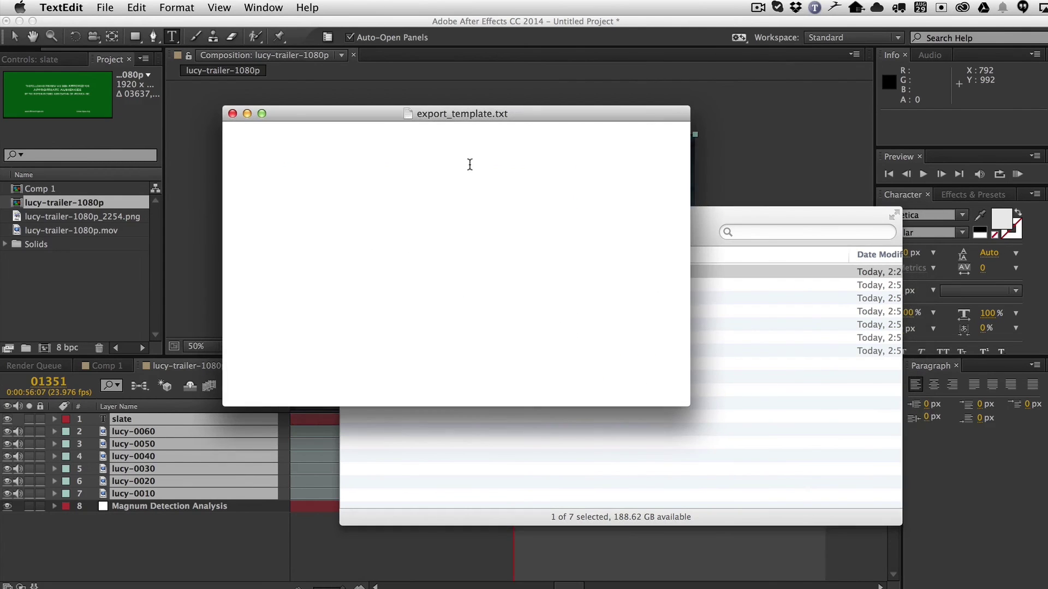
left_click_drag(385, 118, 556, 202)
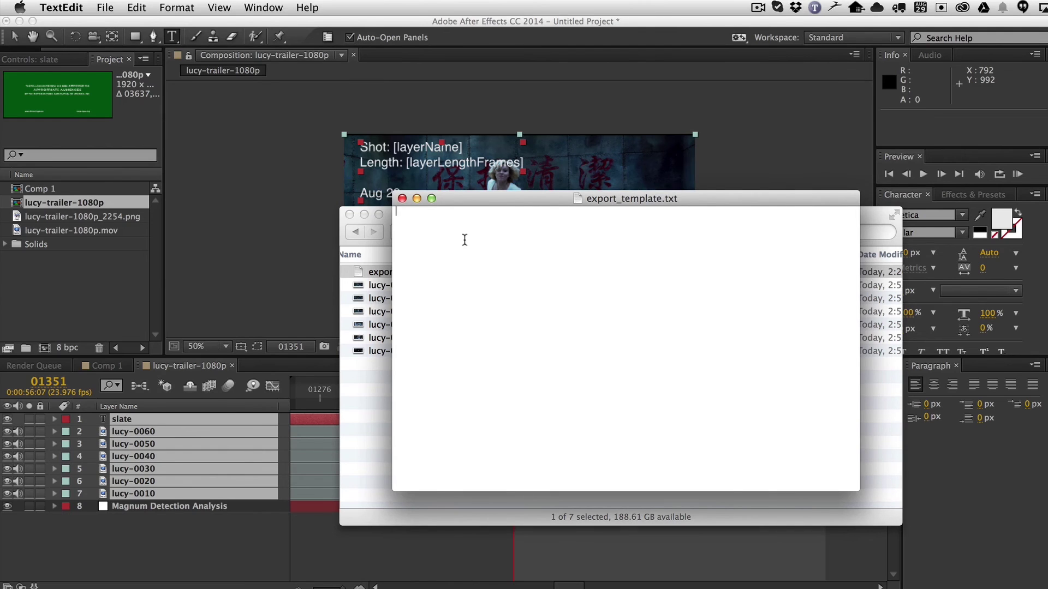
type("[")
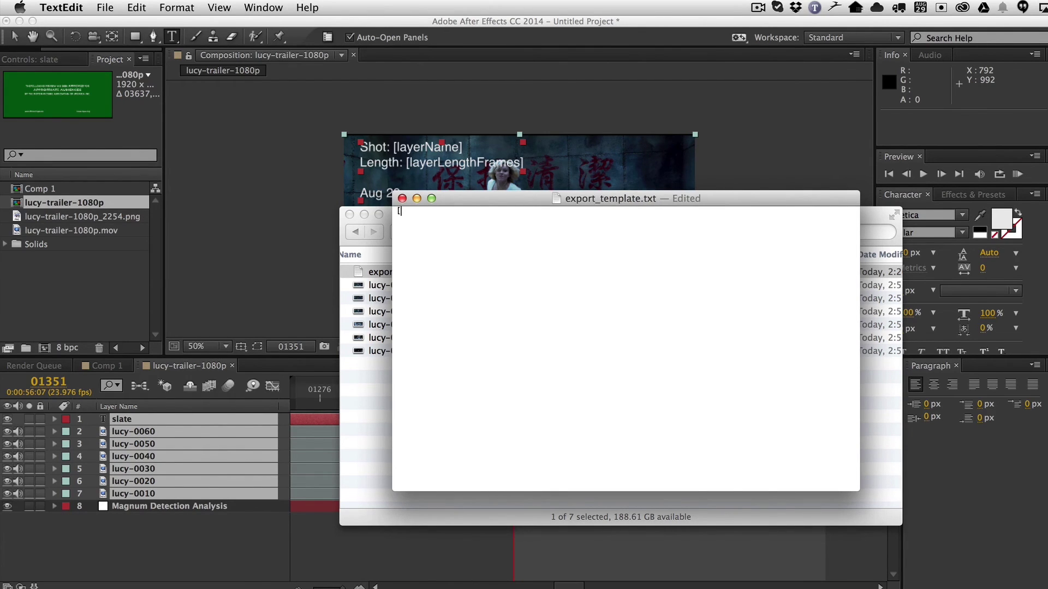
type("layerName")
type("layerLengthF")
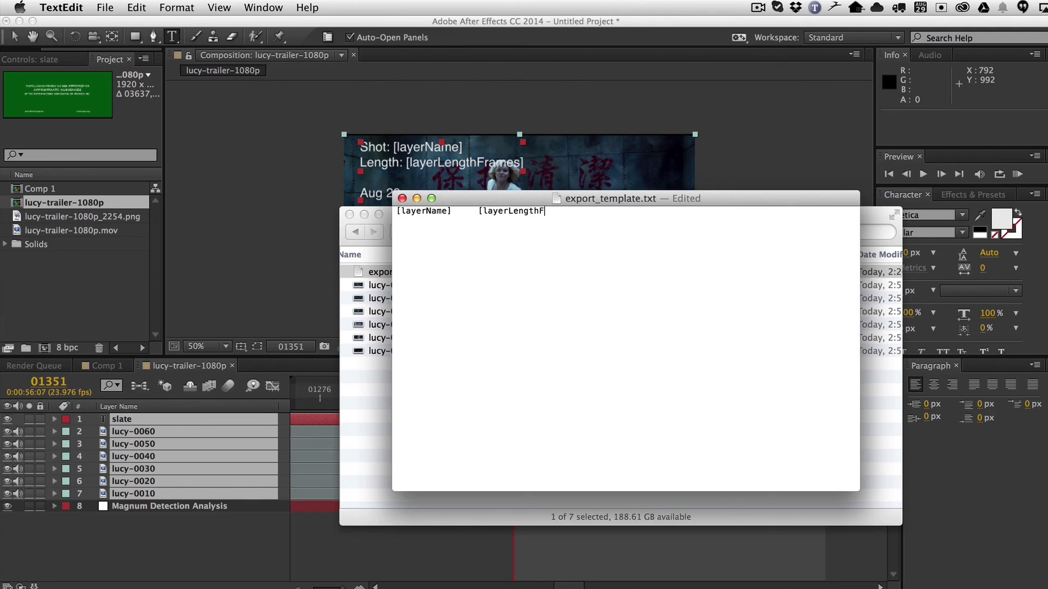
type("rames]")
key("Tab")
type("[layerInPoint")
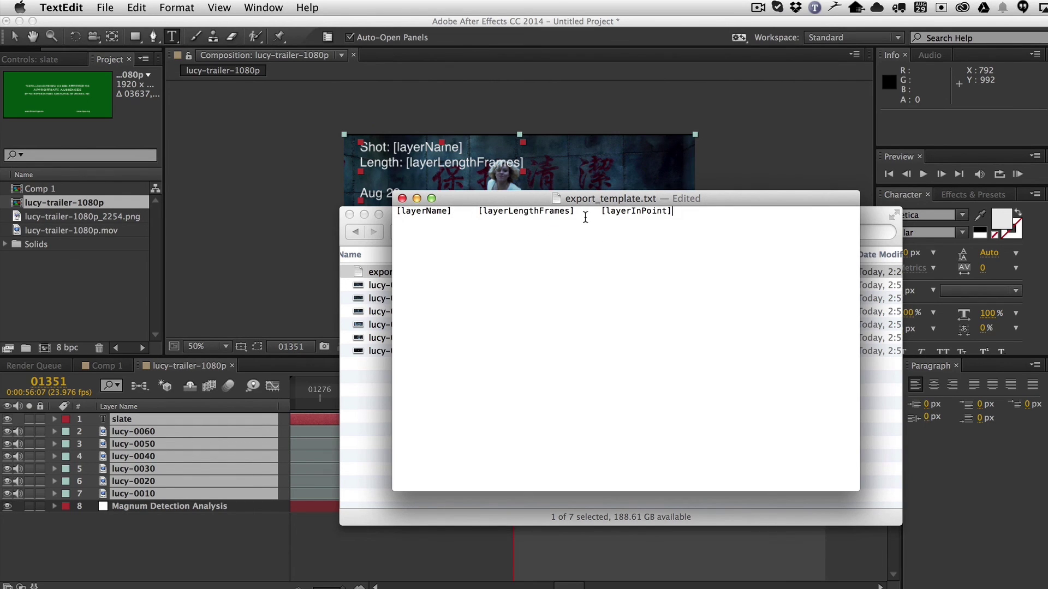
key("super+s")
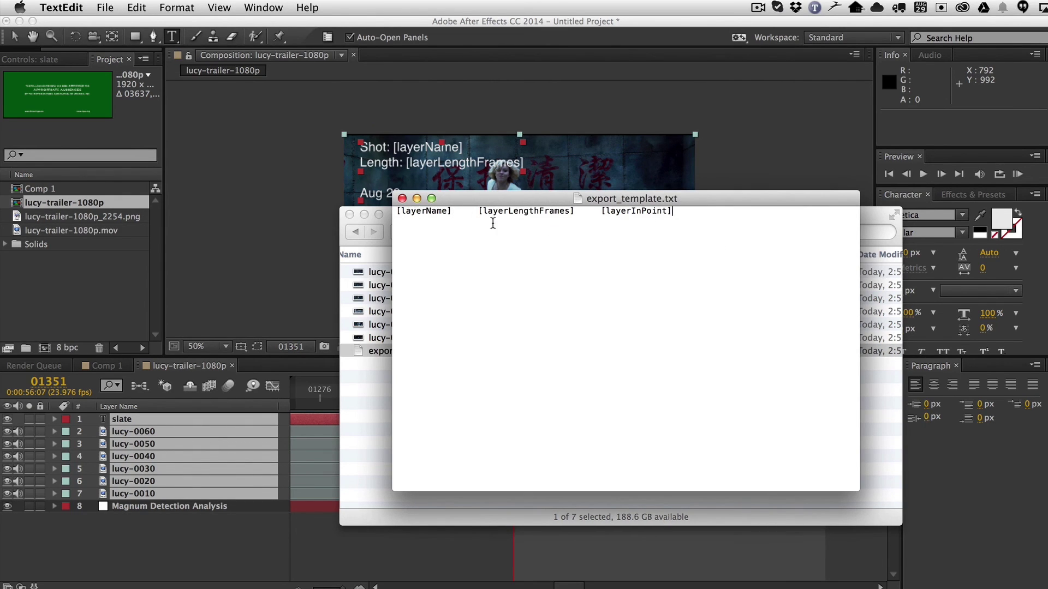
left_click(402, 199)
- Return to After Effects, deselect all layers and turn off the slate layer's visibility
left_click(244, 550)
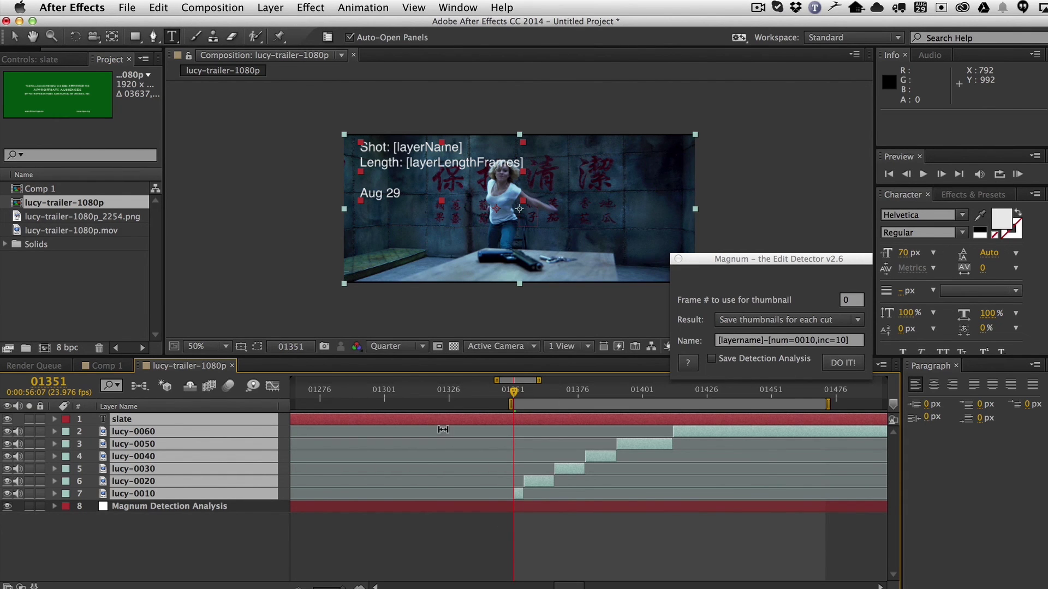
left_click(843, 363)
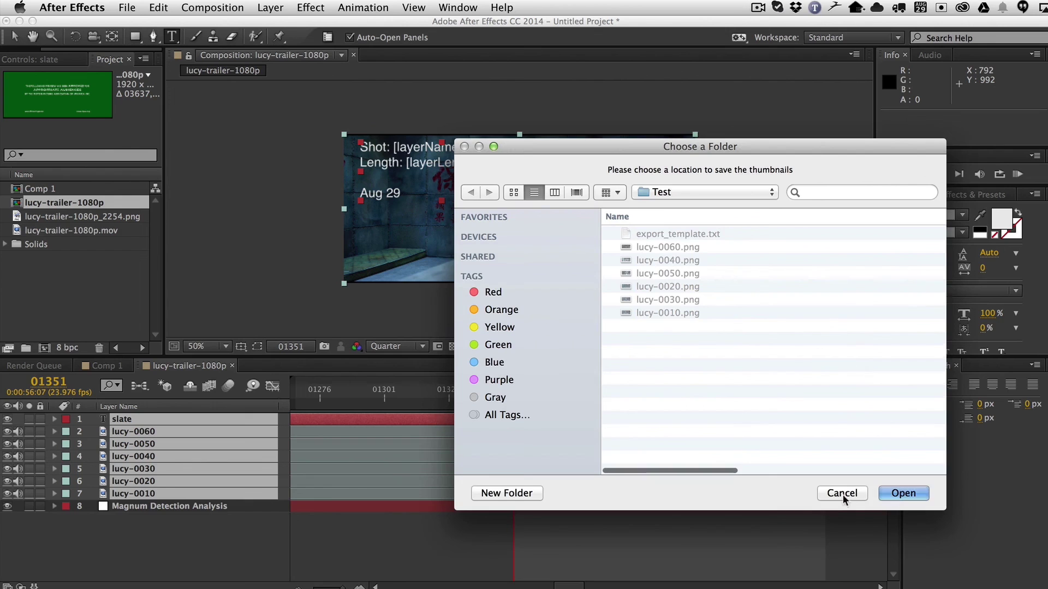
left_click(843, 494)
left_click(124, 529)
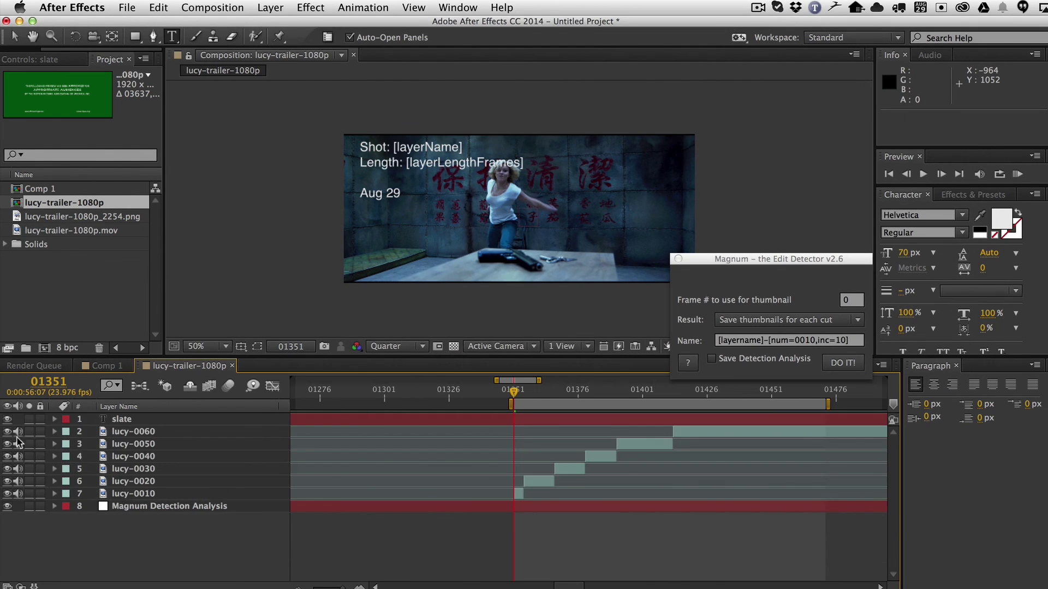
left_click(7, 419)
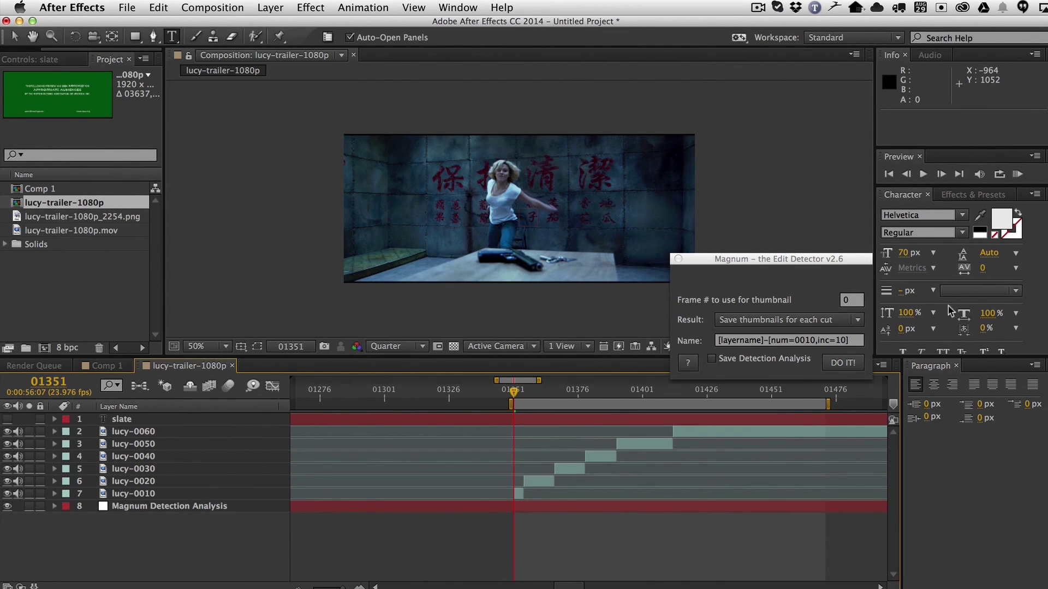
- Export thumbnails with Magnum for the layers lucy-0010 through lucy-0060 into the Test folder containing the export template
left_click(840, 362)
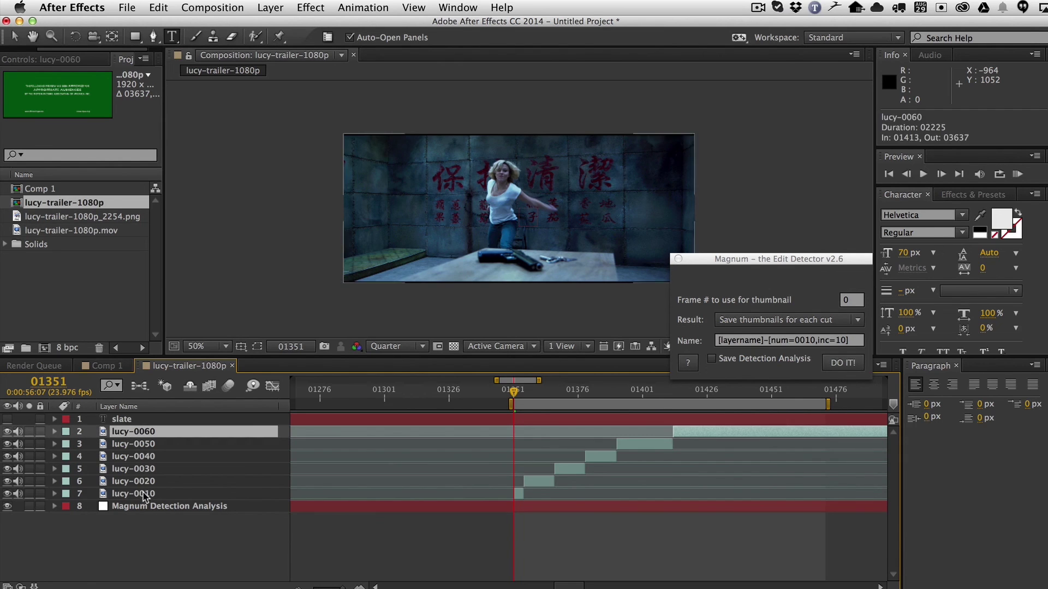
left_click(831, 363)
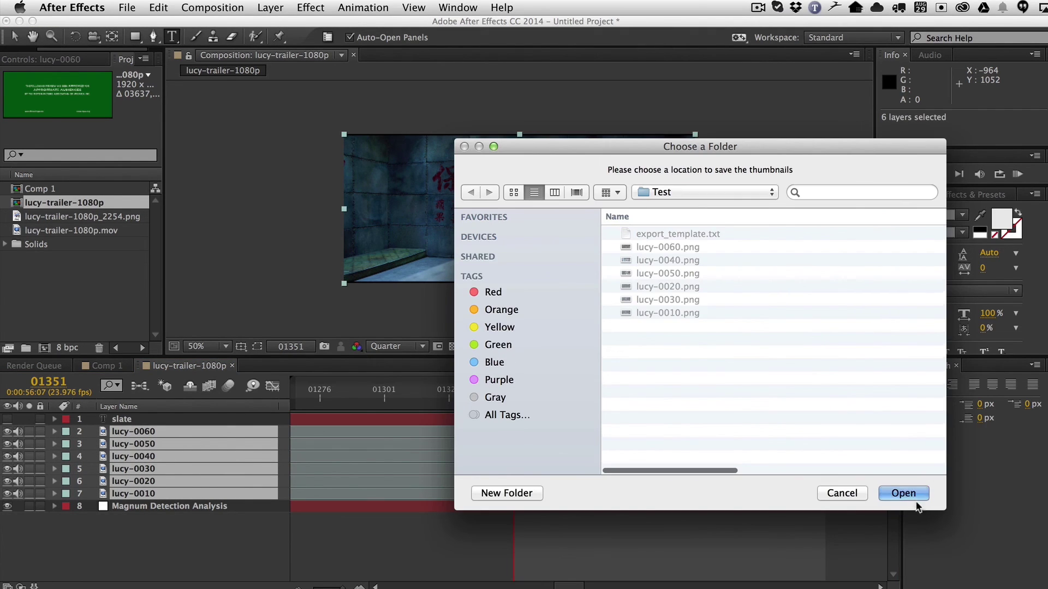
left_click(895, 493)
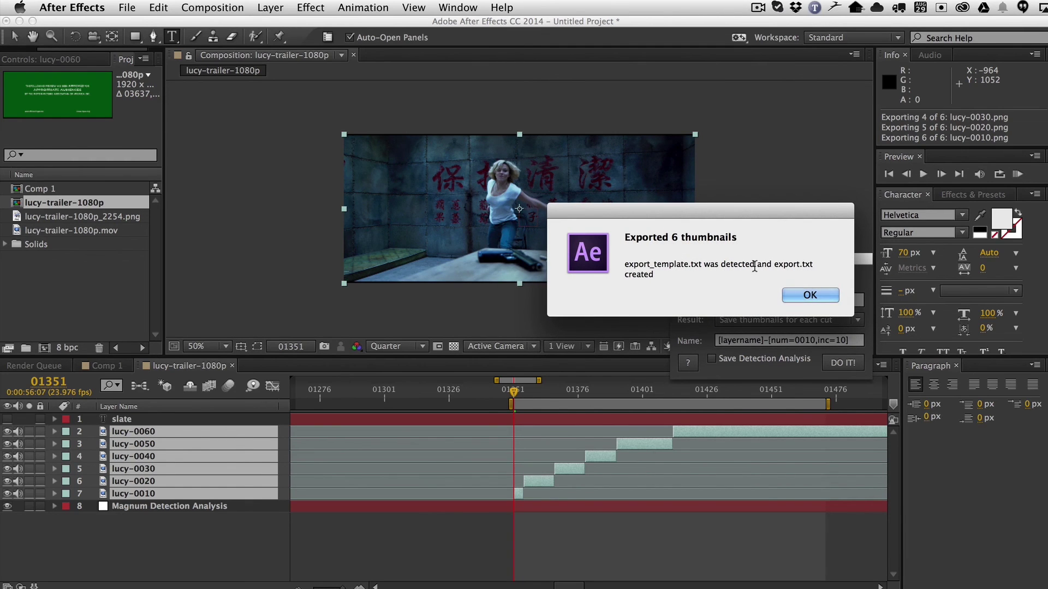
left_click(795, 294)
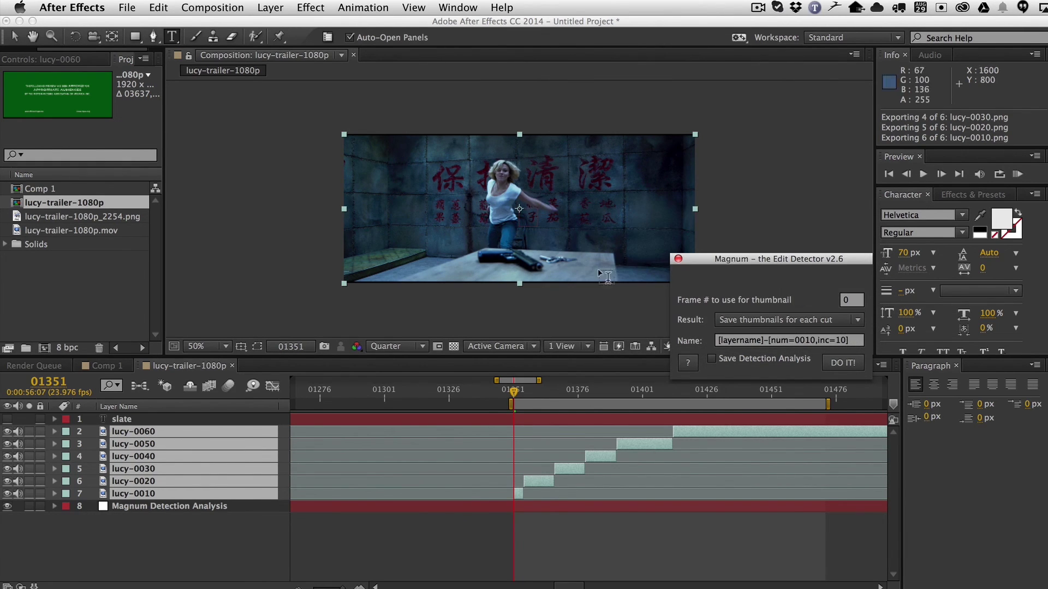
- Switch to the Test folder in Finder and preview the shot data in export.txt
key("super+Tab")
left_click(207, 443)
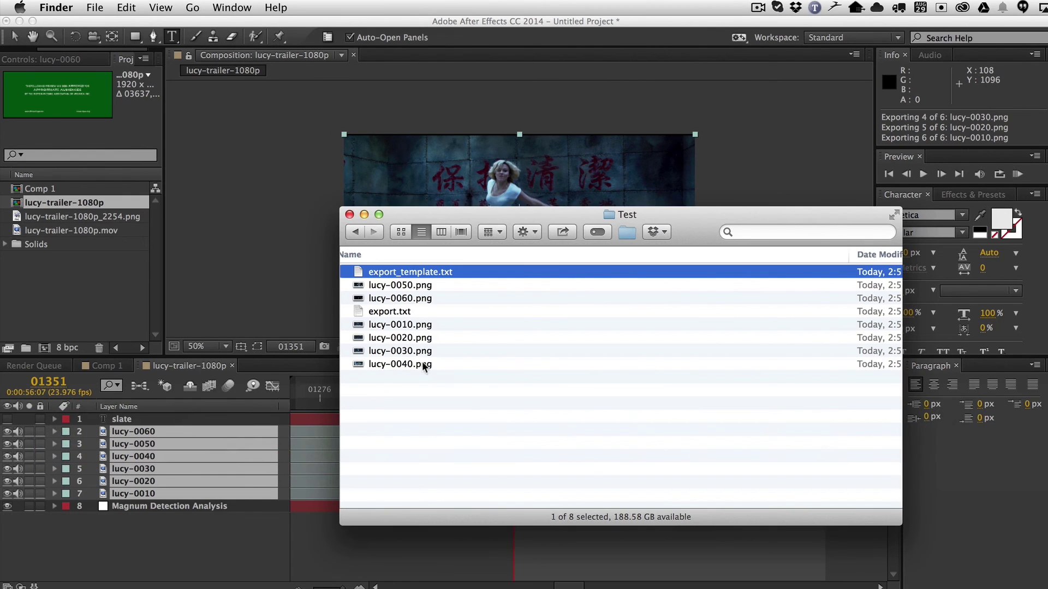
left_click(428, 310)
key("space")
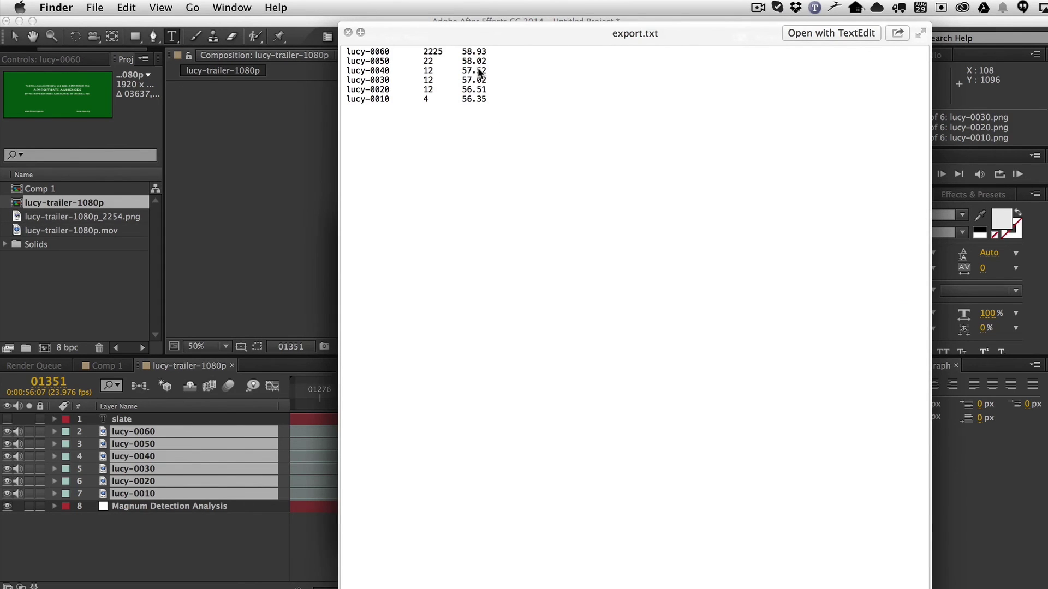
key("space")
- Reopen export_template.txt in TextEdit, change the in-point keyword to [layerInPointFrames], then save and close the file
double_click(430, 272)
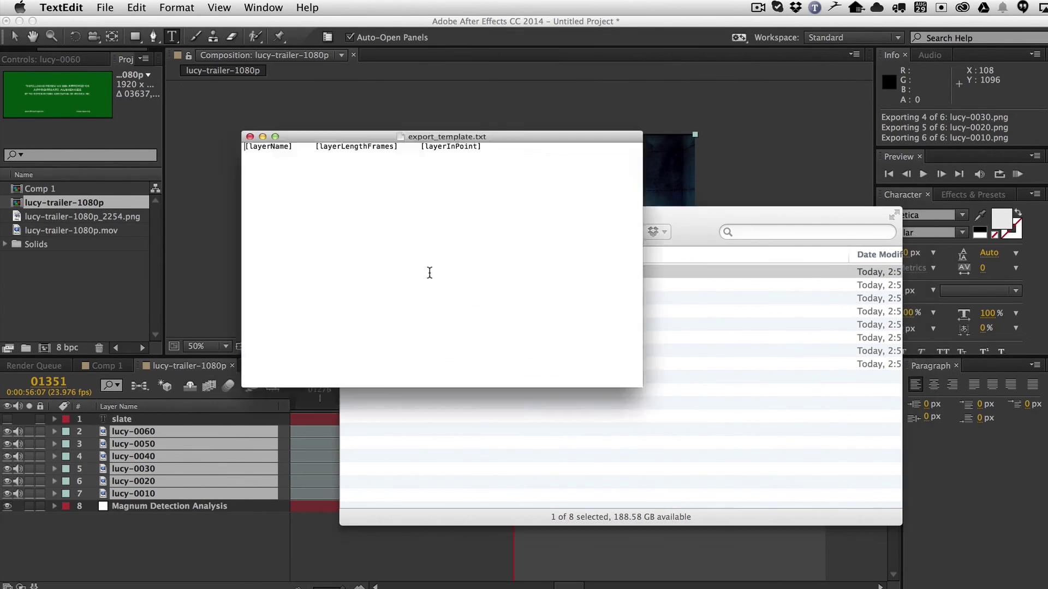
type("Frames")
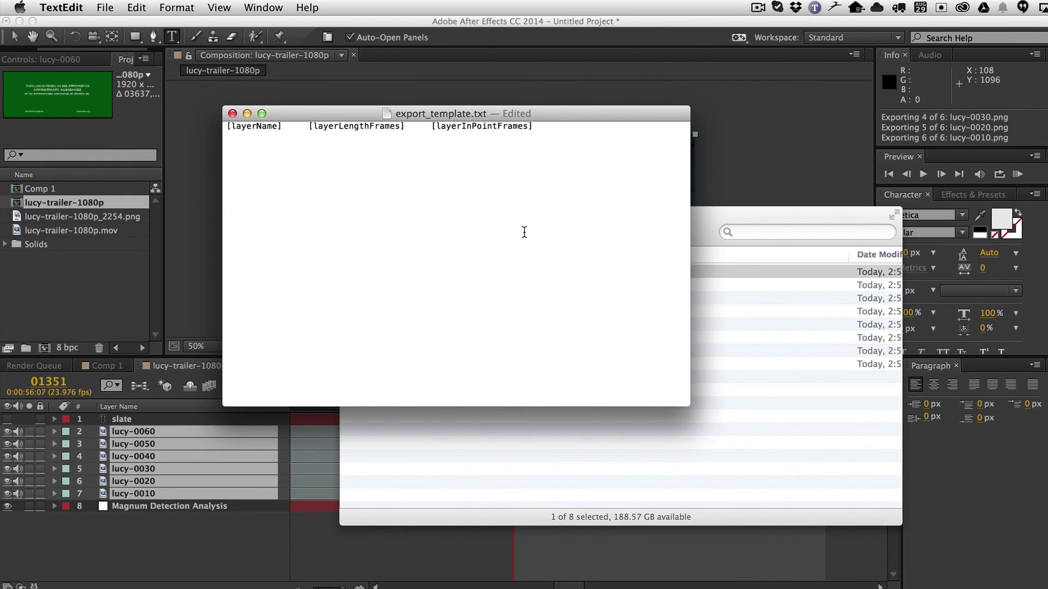
key("cmd+s")
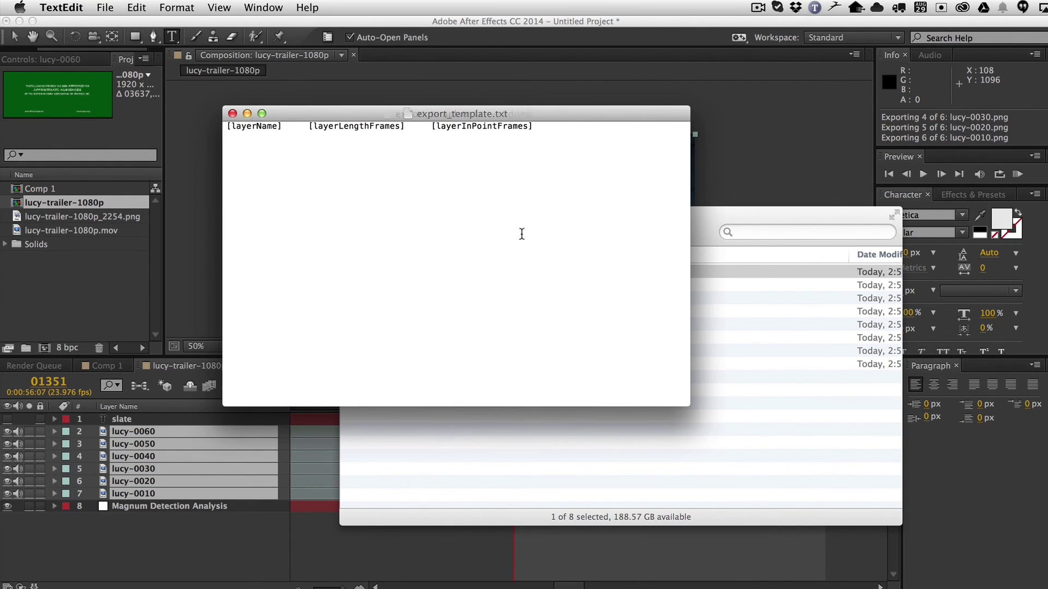
key("cmd+q")
- Return to After Effects and re-export the lucy-0010 through lucy-0060 thumbnails to the Test folder using the updated template
key("cmd+Tab")
left_click(841, 363)
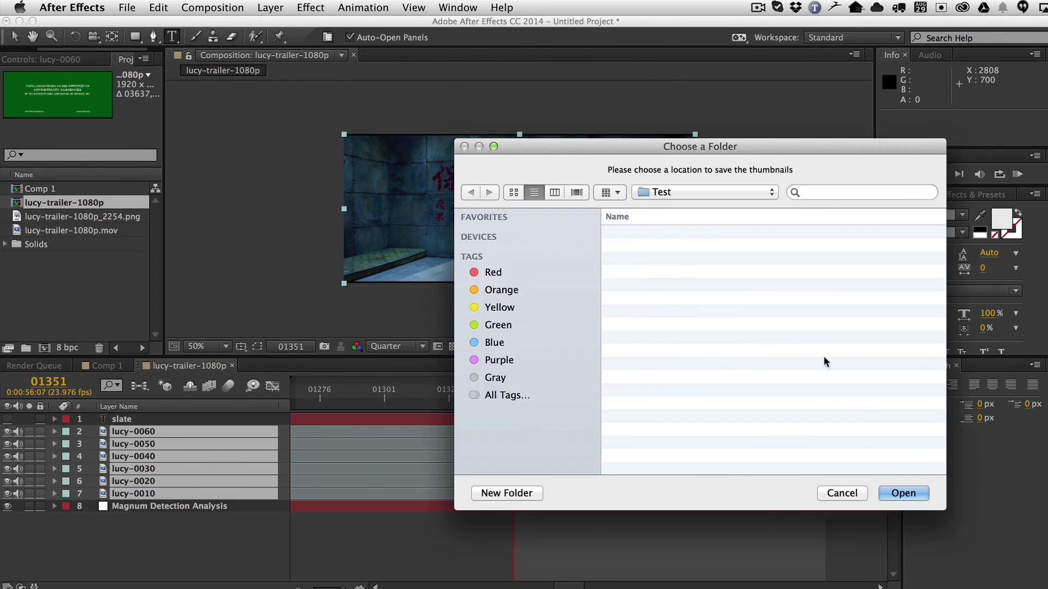
left_click(903, 491)
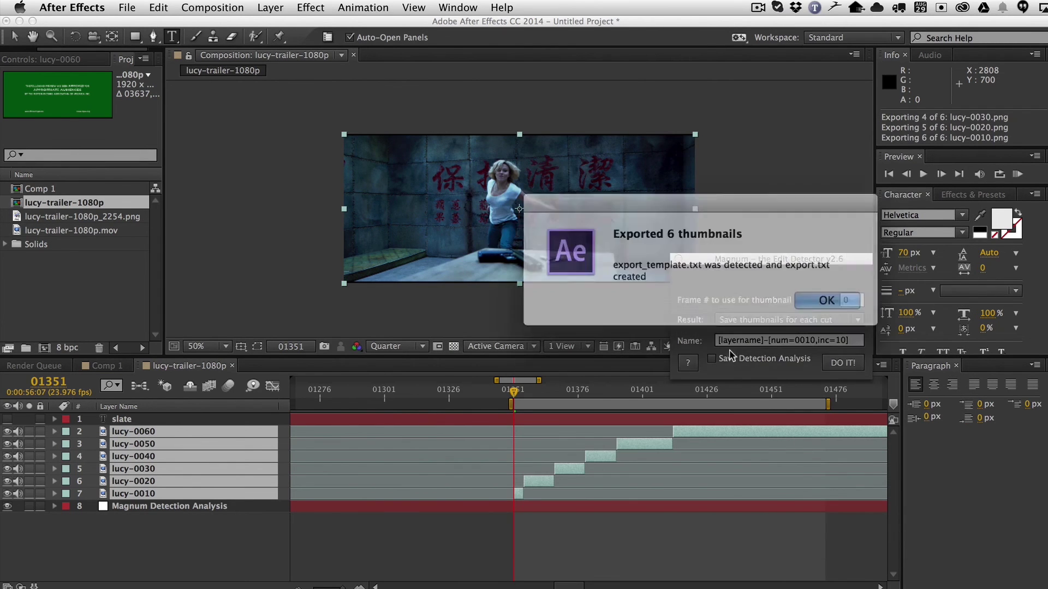
left_click(808, 299)
- Switch to Finder and preview the in-point values in the regenerated export.txt
key("super+Tab")
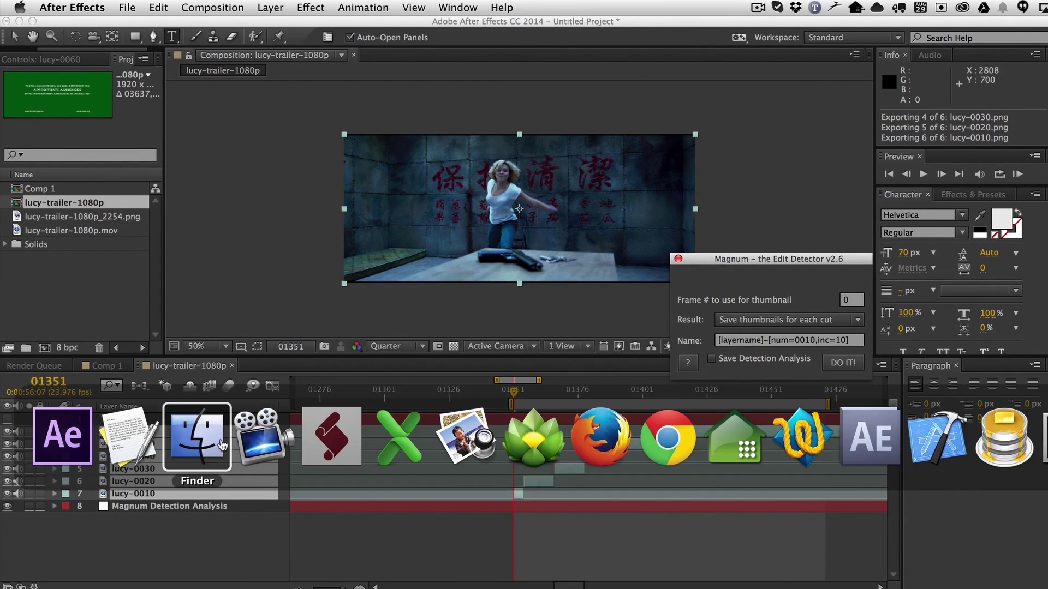
left_click(387, 284)
key("space")
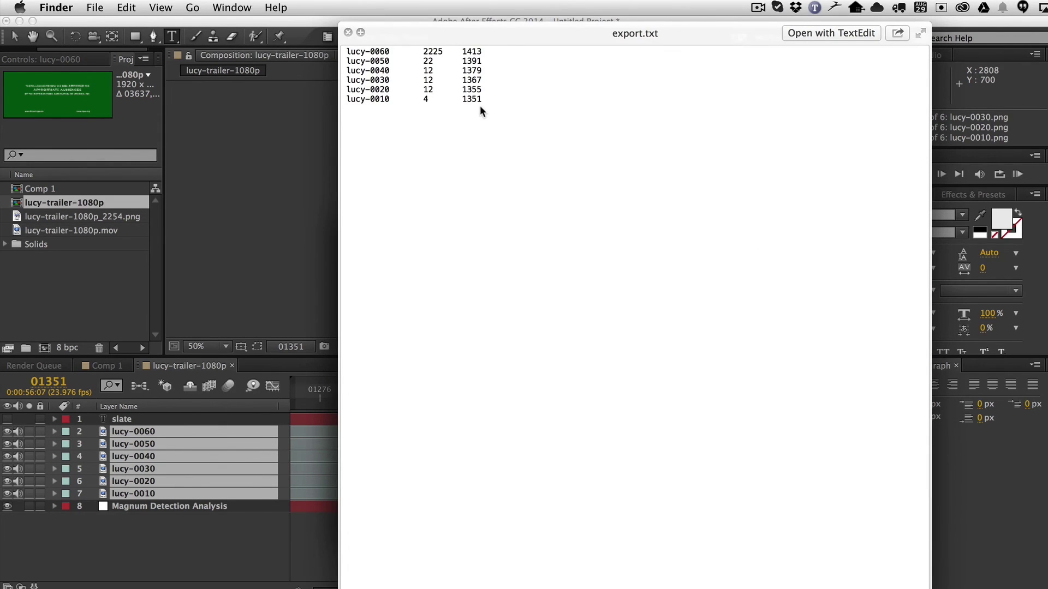
key("space")
- Open export.txt from the Test folder in Microsoft Excel
right_click(389, 283)
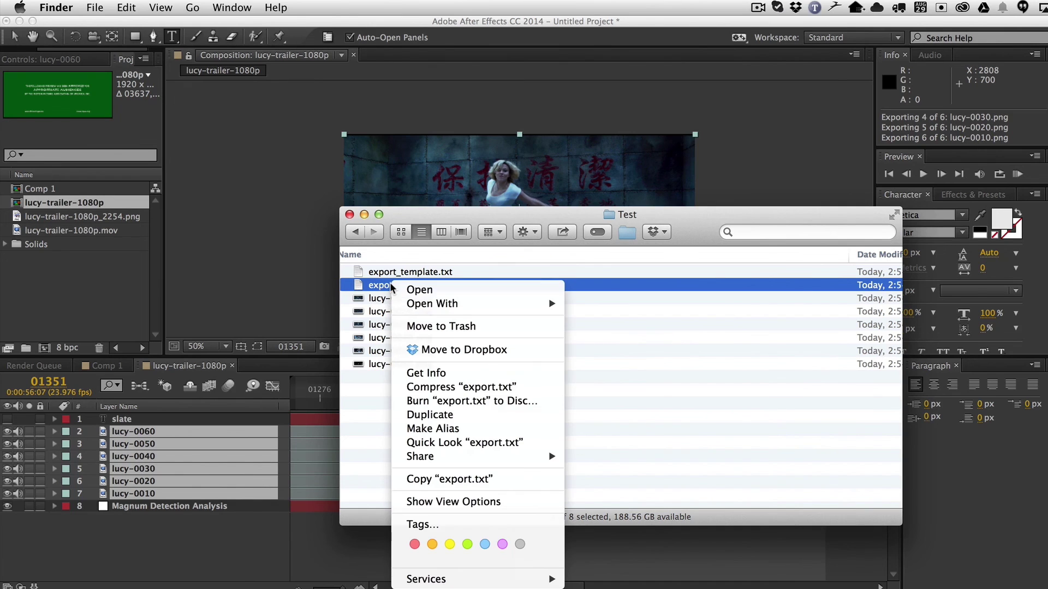
mouse_move(450, 306)
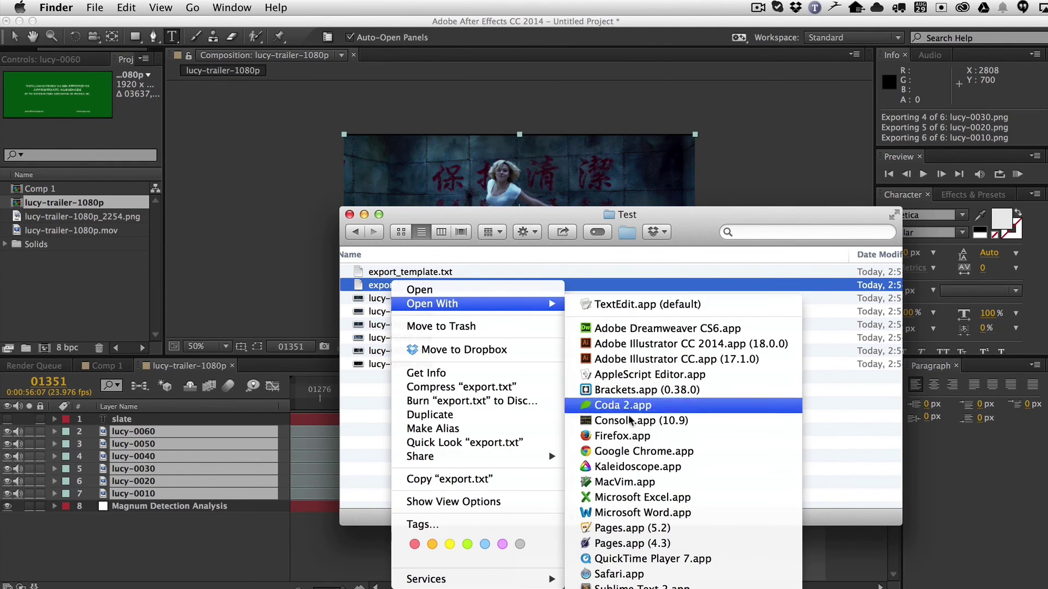
left_click(657, 498)
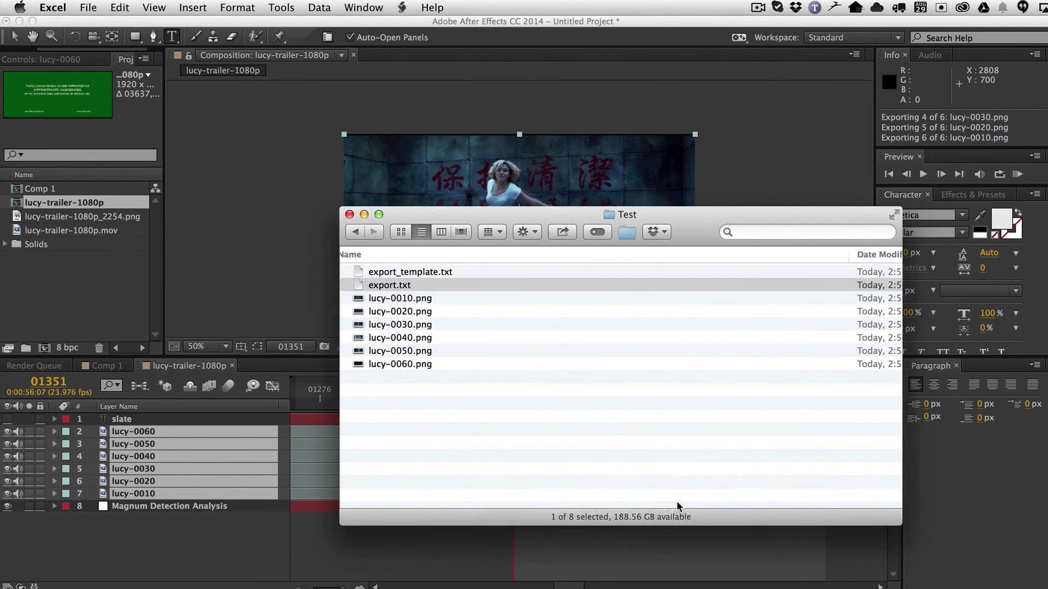